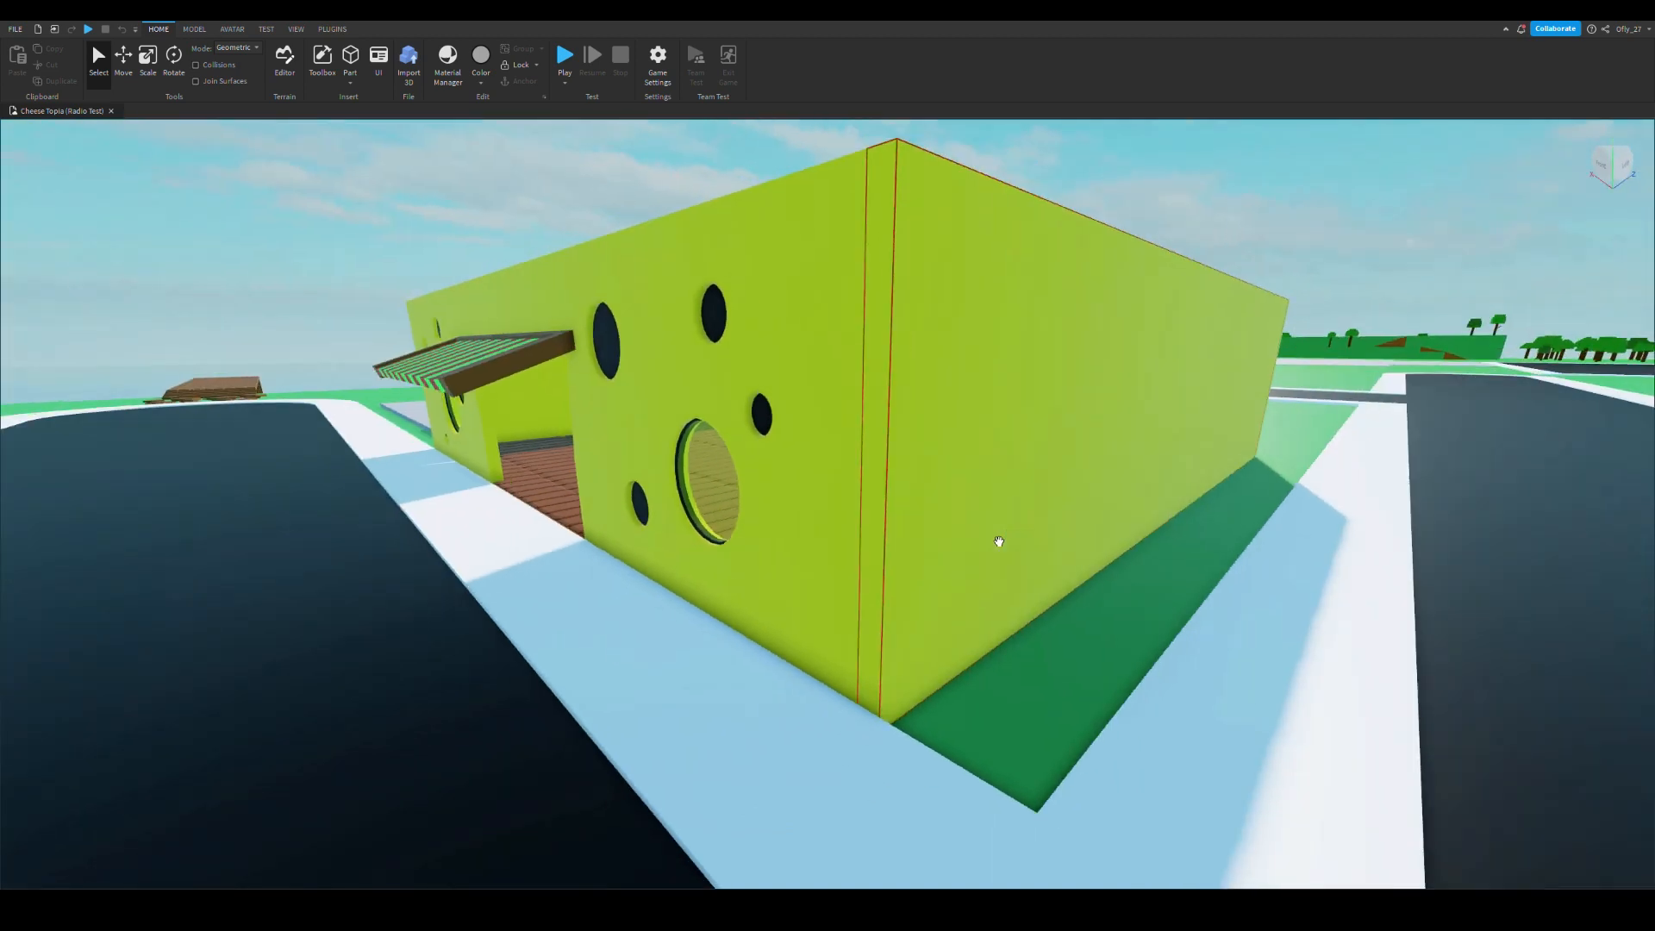
click(909, 485)
right_drag(908, 484, 1195, 256)
key(d)
key(s)
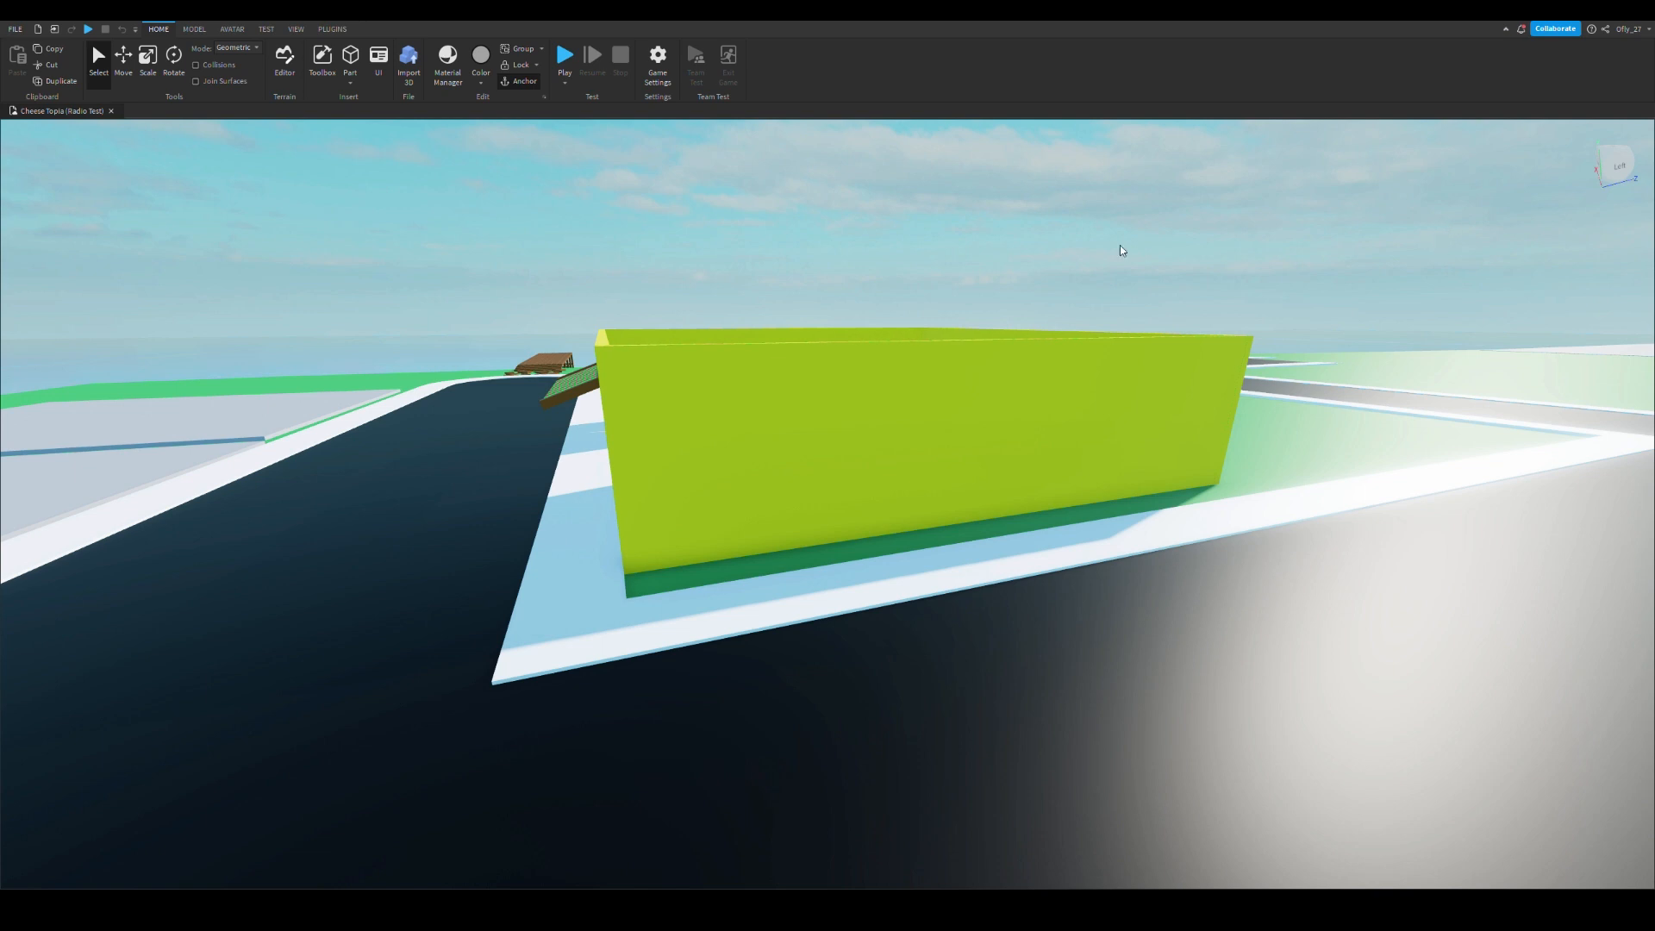
key(ctrl+2)
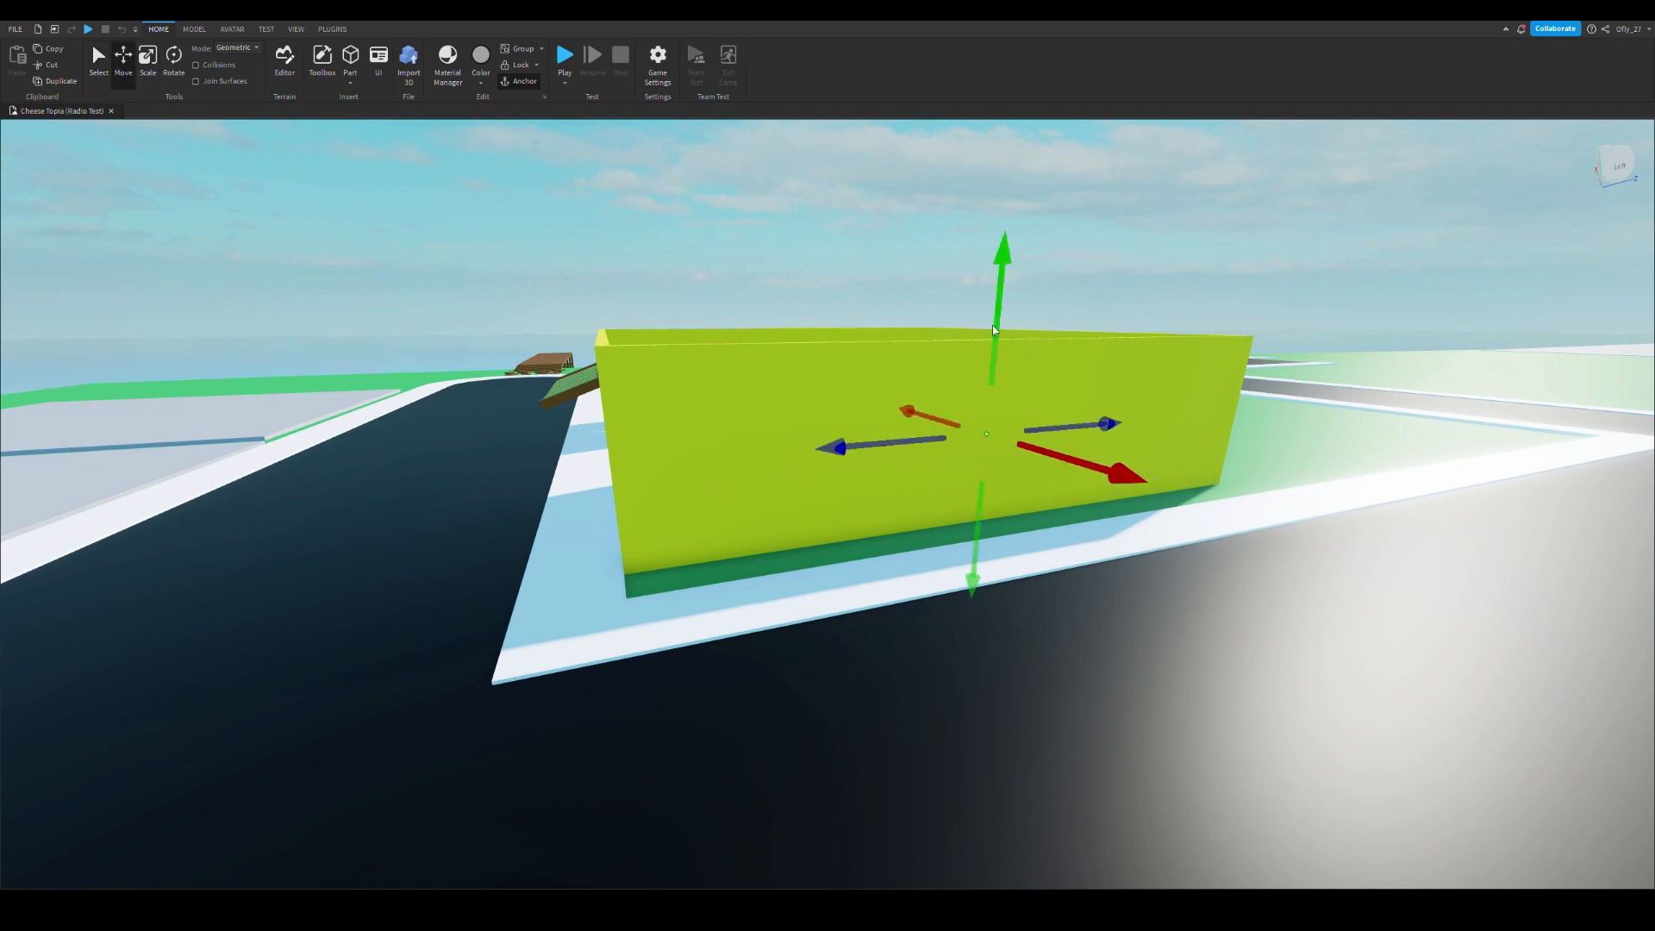
drag(1016, 342, 998, 283)
right_drag(1001, 298, 998, 283)
drag(997, 283, 998, 282)
key(ctrl+z)
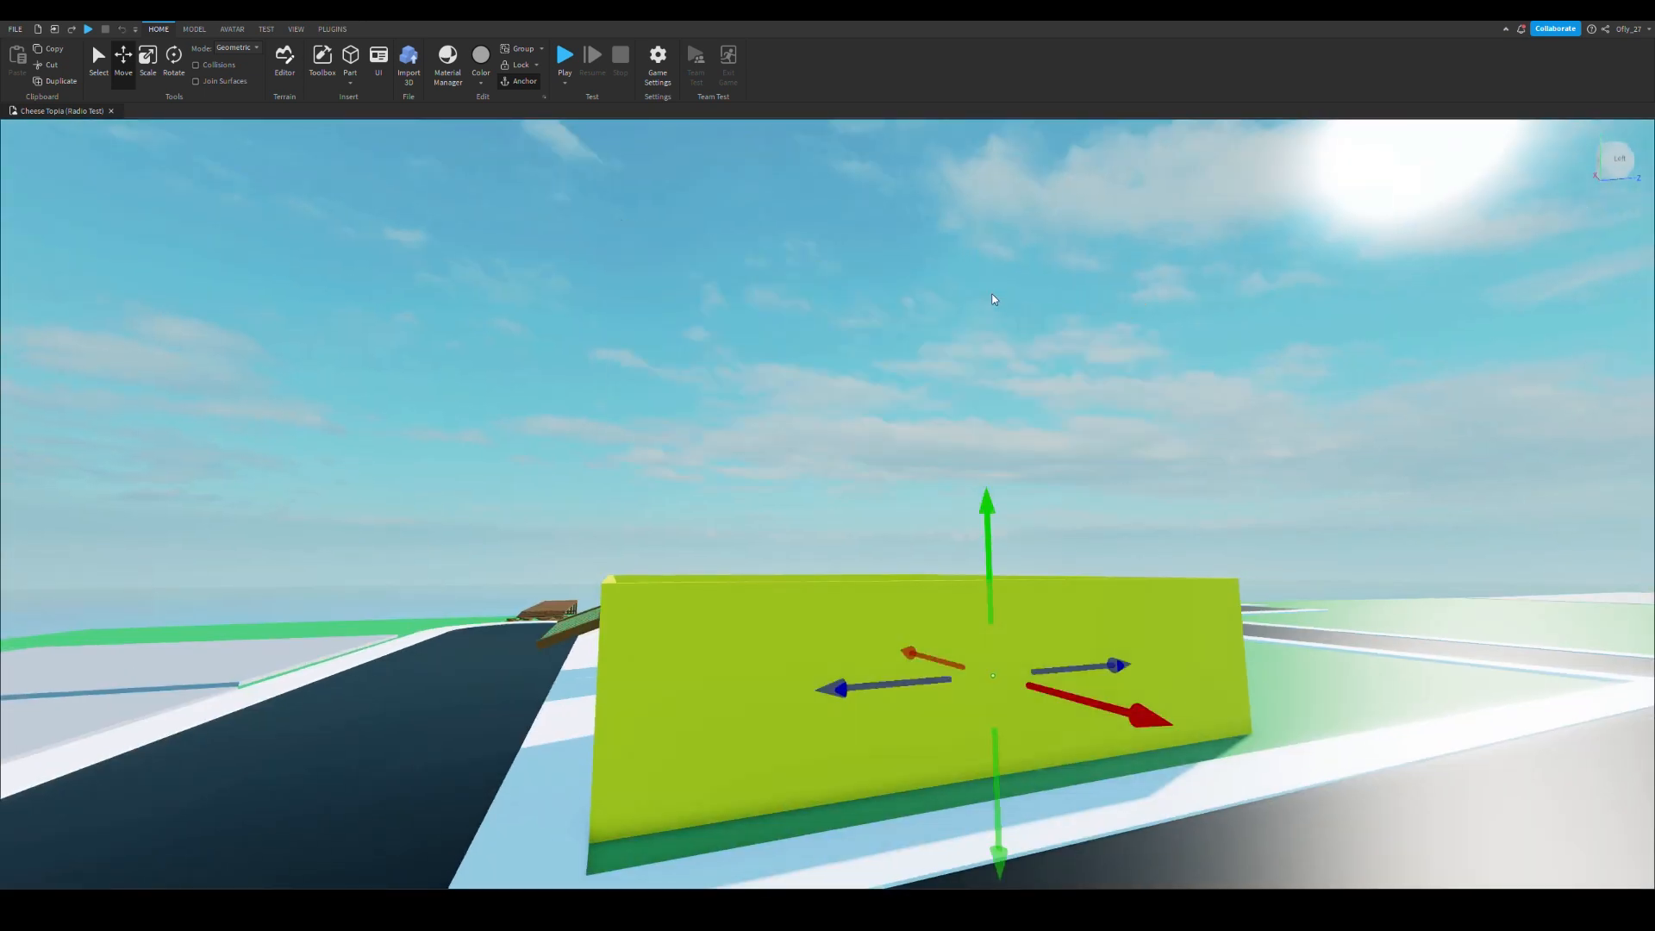
drag(998, 582, 1001, 388)
key(ctrl+z)
right_drag(992, 373, 993, 376)
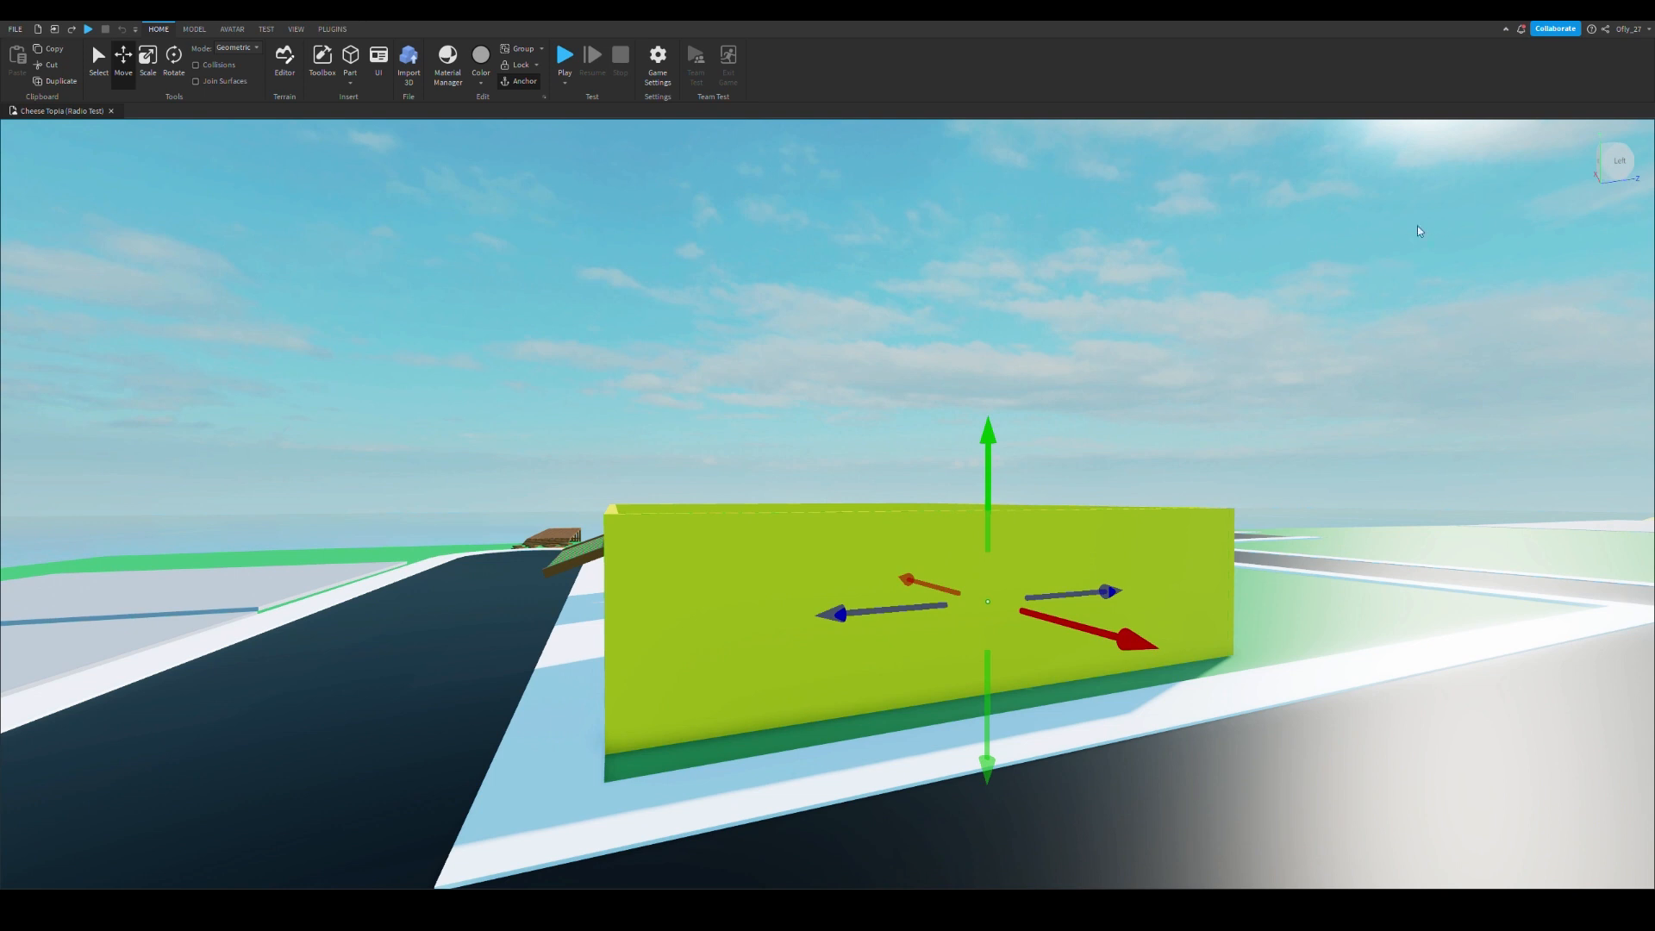
right_drag(996, 288, 1000, 295)
click(997, 291)
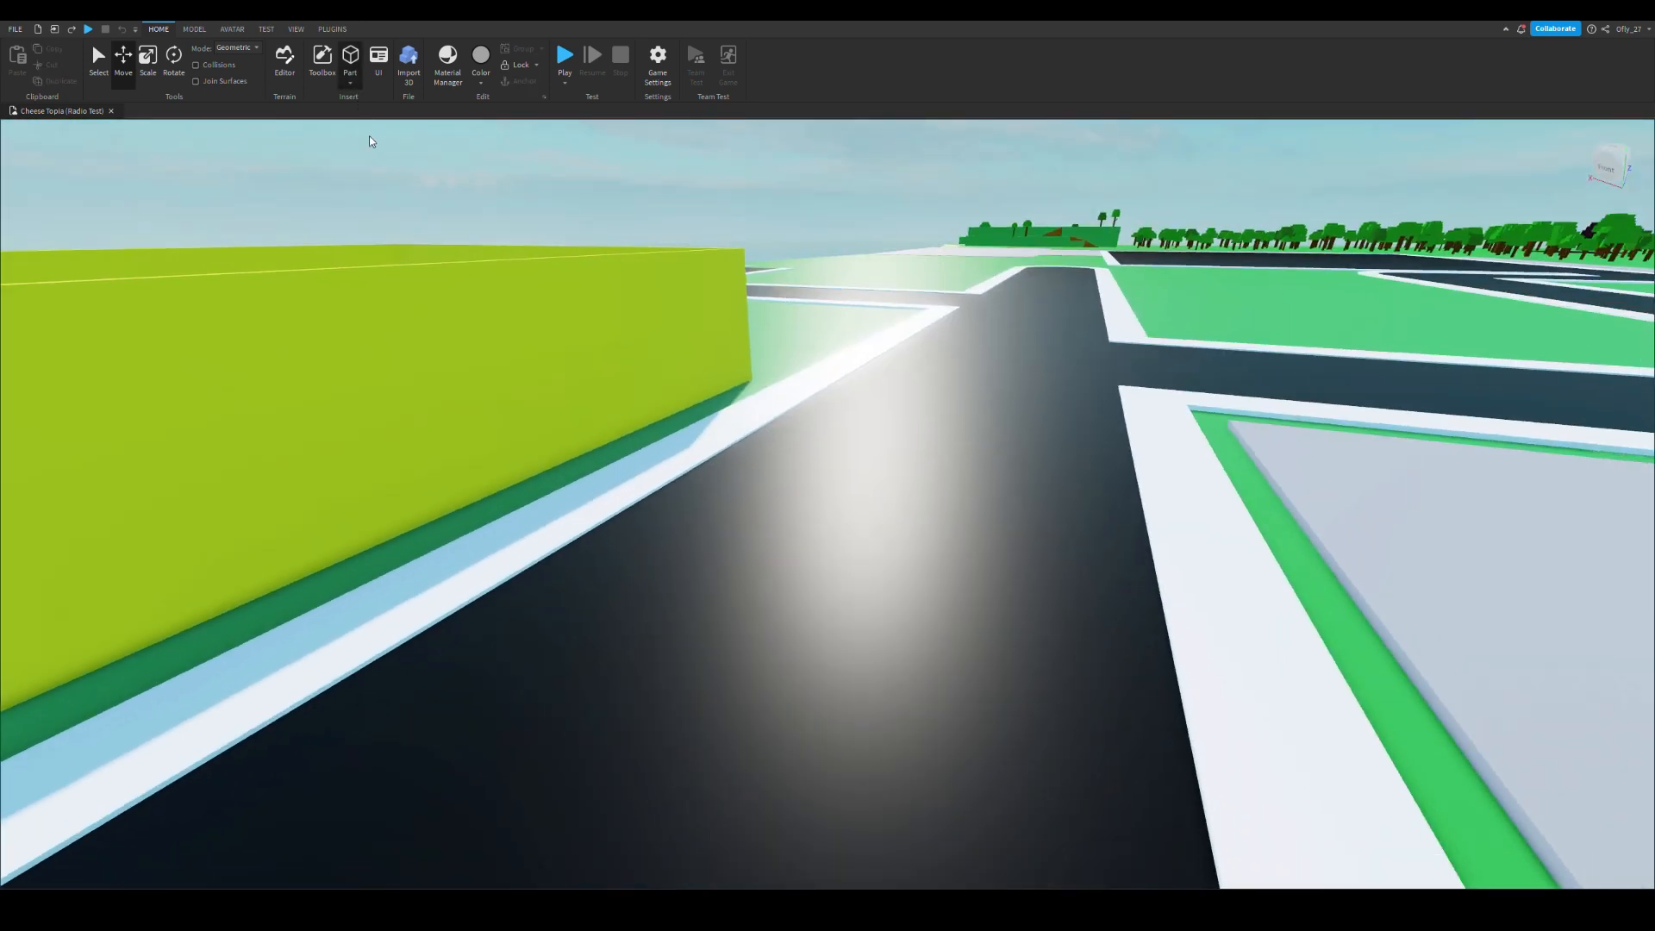
Insert a cylinder part and place it against the building's long yellow-green side wall
click(386, 155)
key(w)
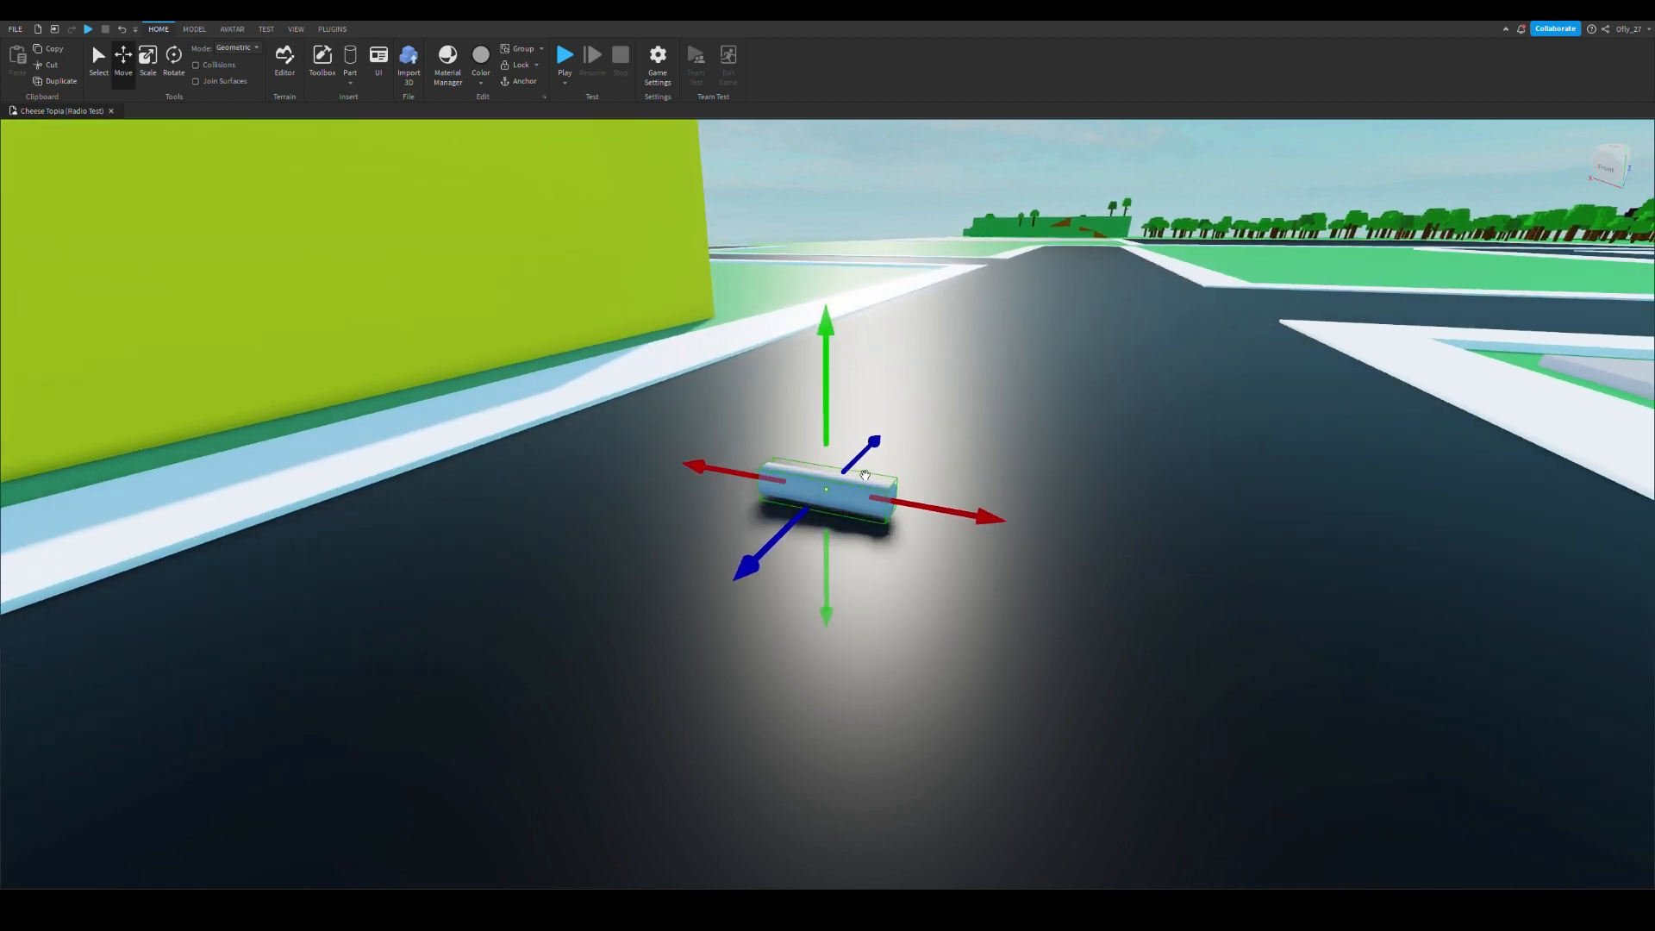
right_drag(847, 583, 845, 586)
key(d)
drag(995, 566, 897, 524)
right_drag(932, 510, 897, 524)
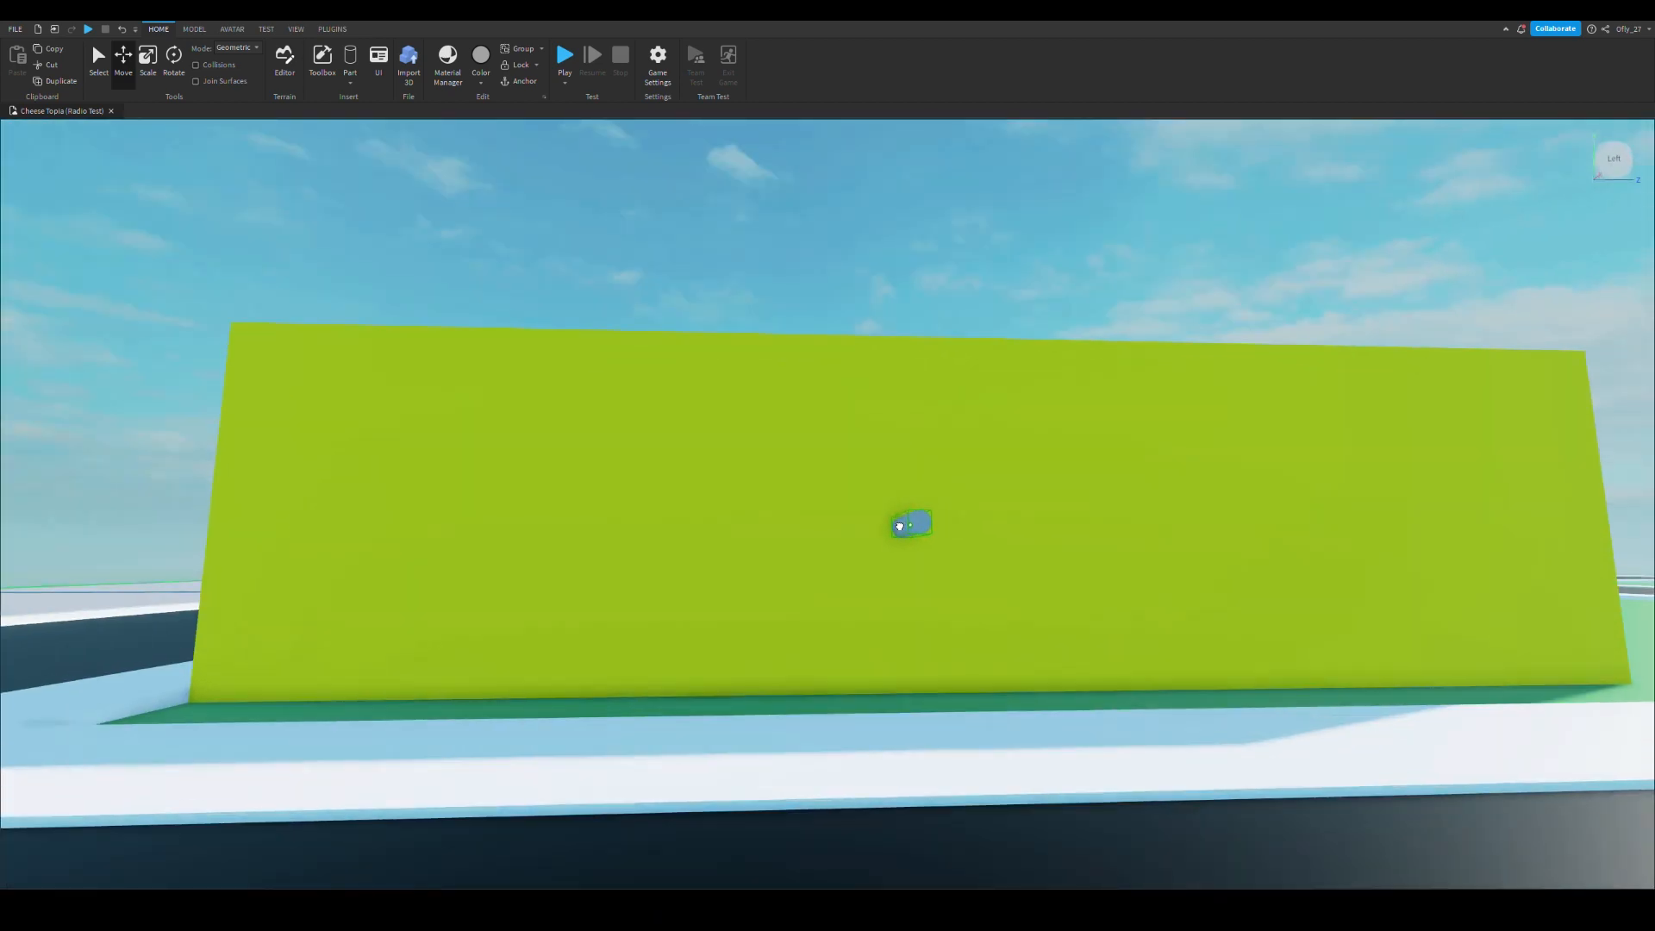
drag(897, 525, 898, 519)
key(w)
right_drag(899, 514, 957, 521)
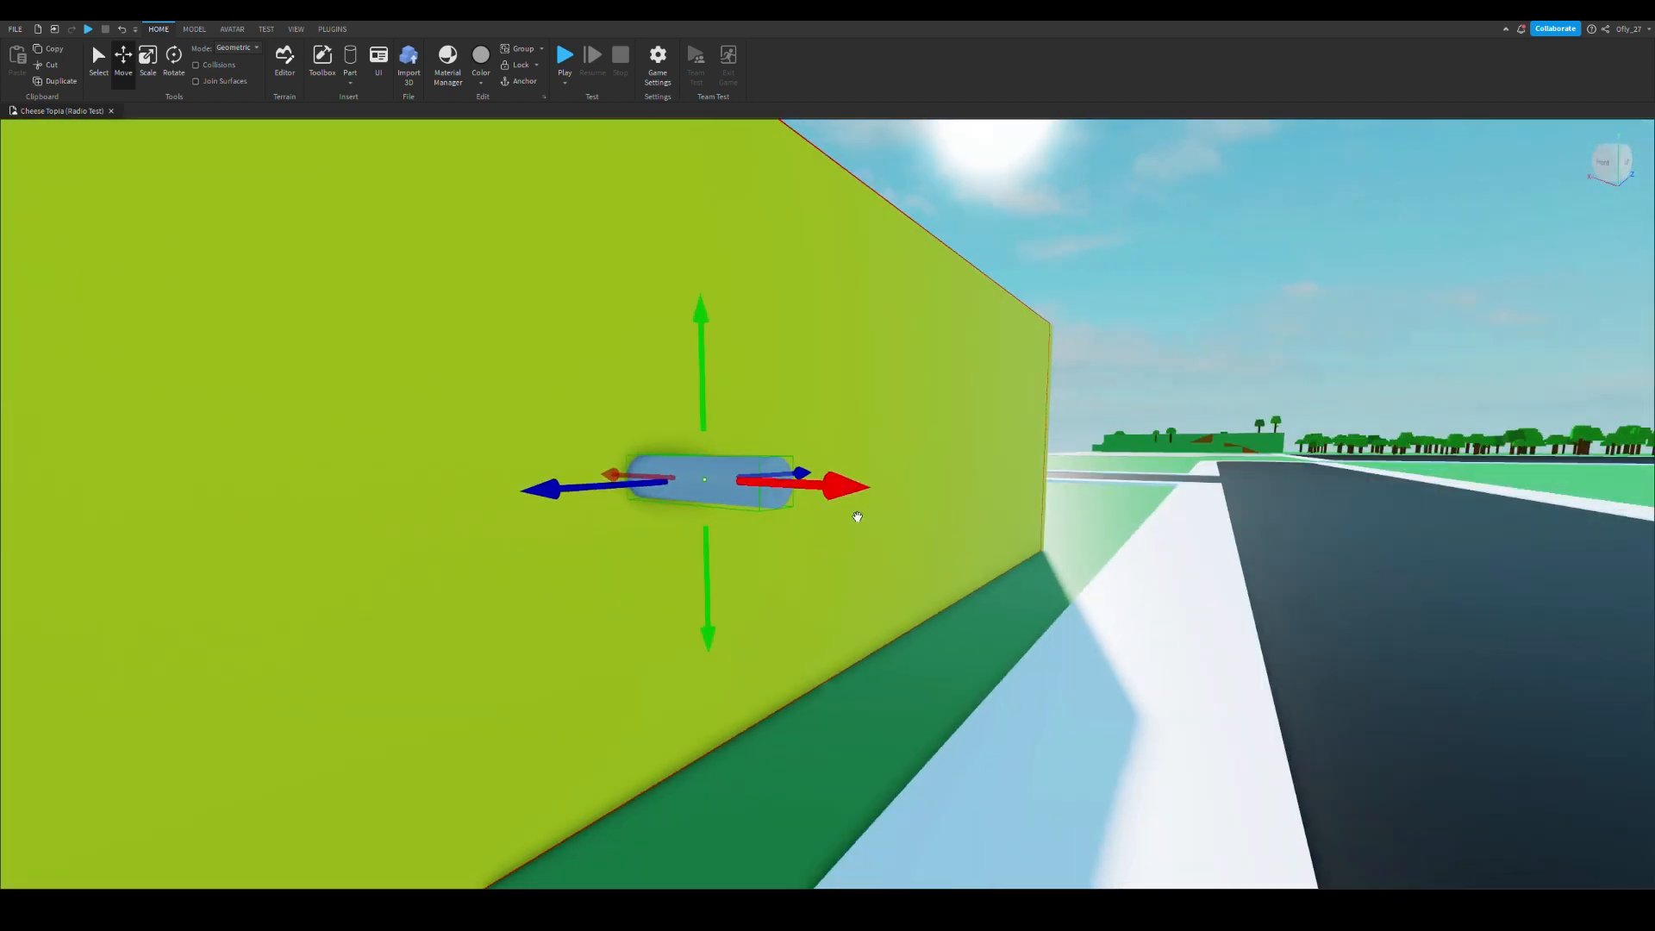
Move the cylinder along the side wall until it sits near the building's front street corner
right_drag(780, 509, 791, 521)
key(a)
drag(774, 507, 729, 507)
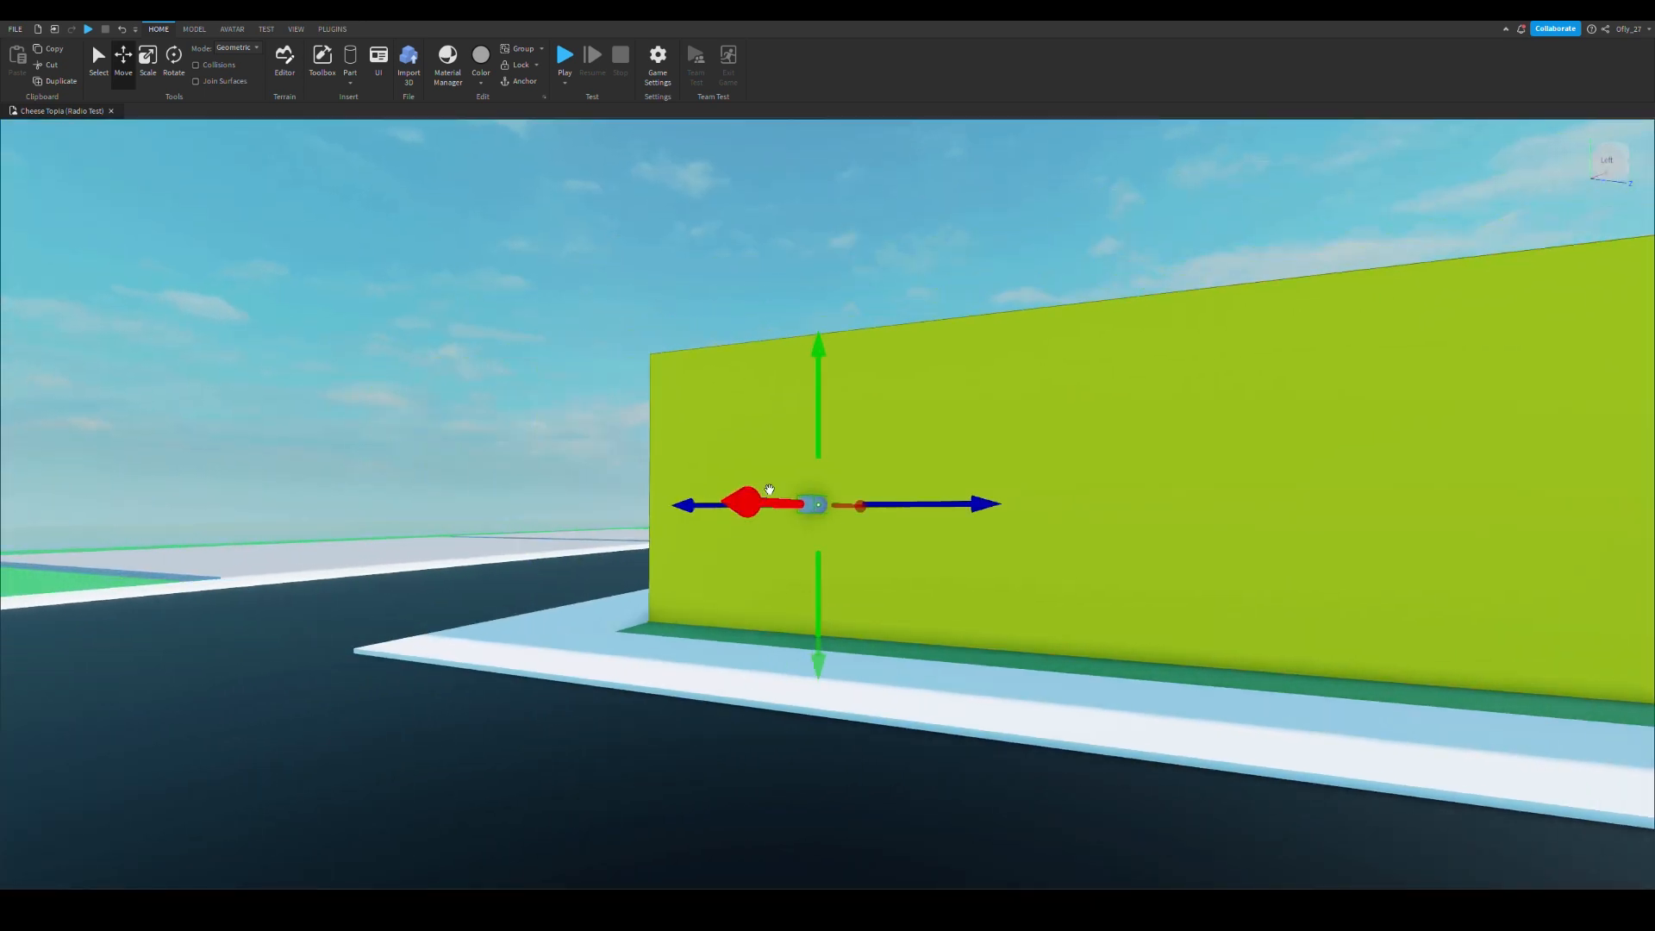
key(w)
right_drag(768, 491, 755, 479)
key(w)
key(a)
drag(968, 558, 1036, 572)
key(a)
mouse_move(1036, 572)
right_down()
mouse_move(1055, 569)
mouse_move(1026, 556)
right_up()
key(s)
key(w)
key(s)
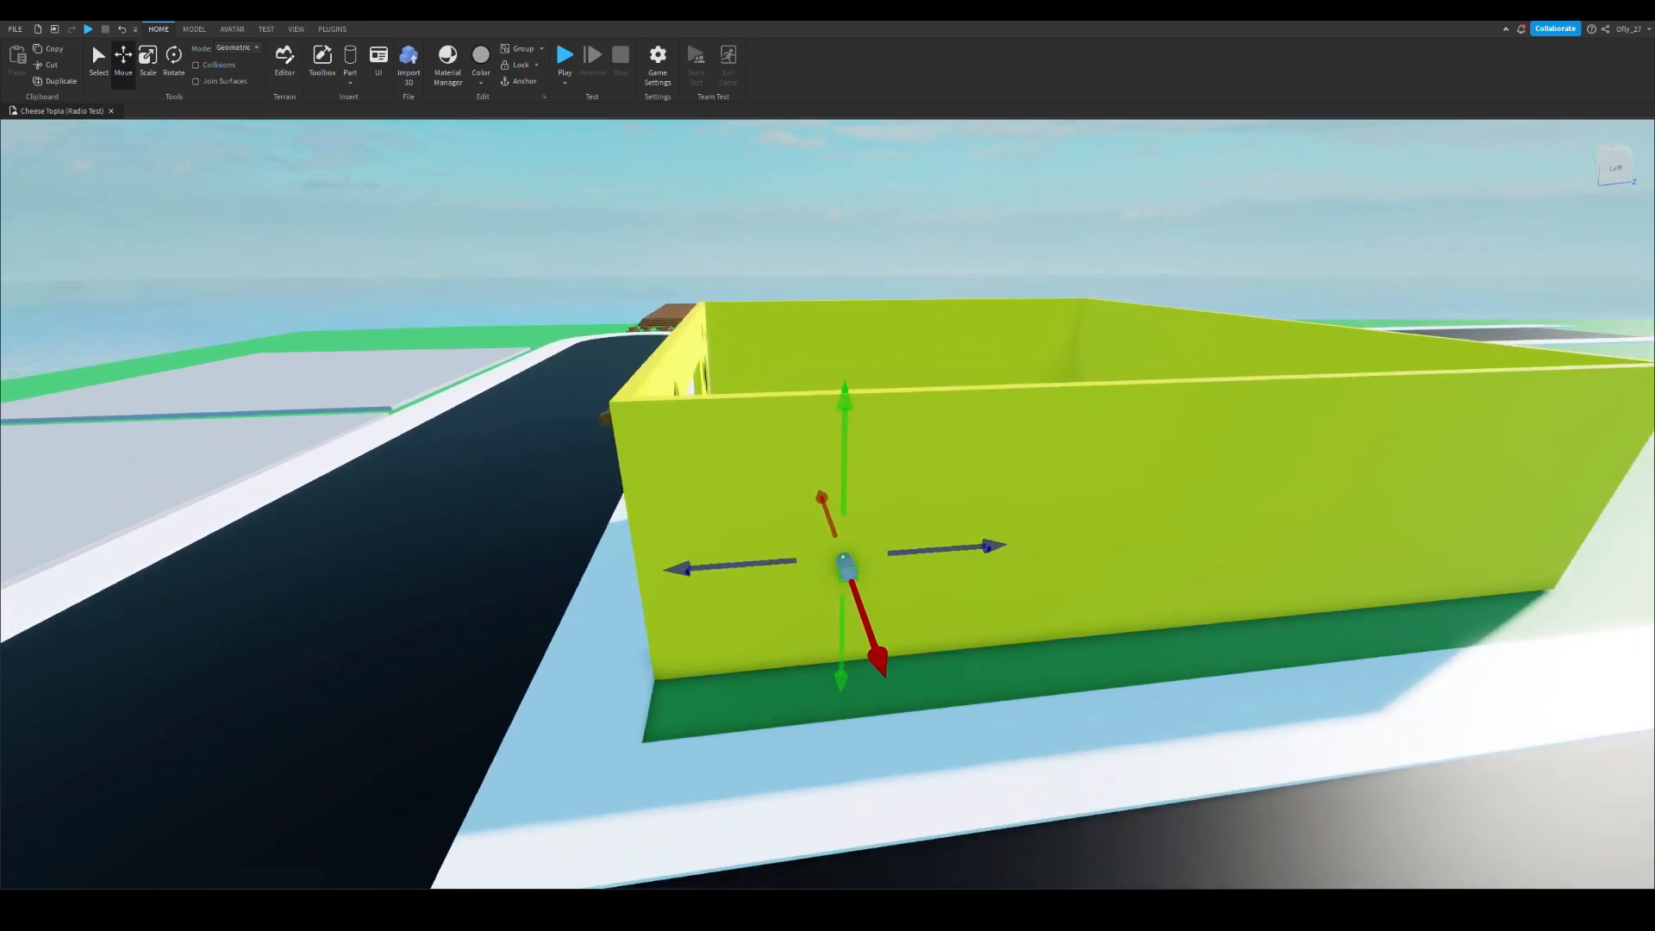
key(w)
Scale the cylinder up in height and width so it forms a larger round shape on the wall
key(ctrl+4)
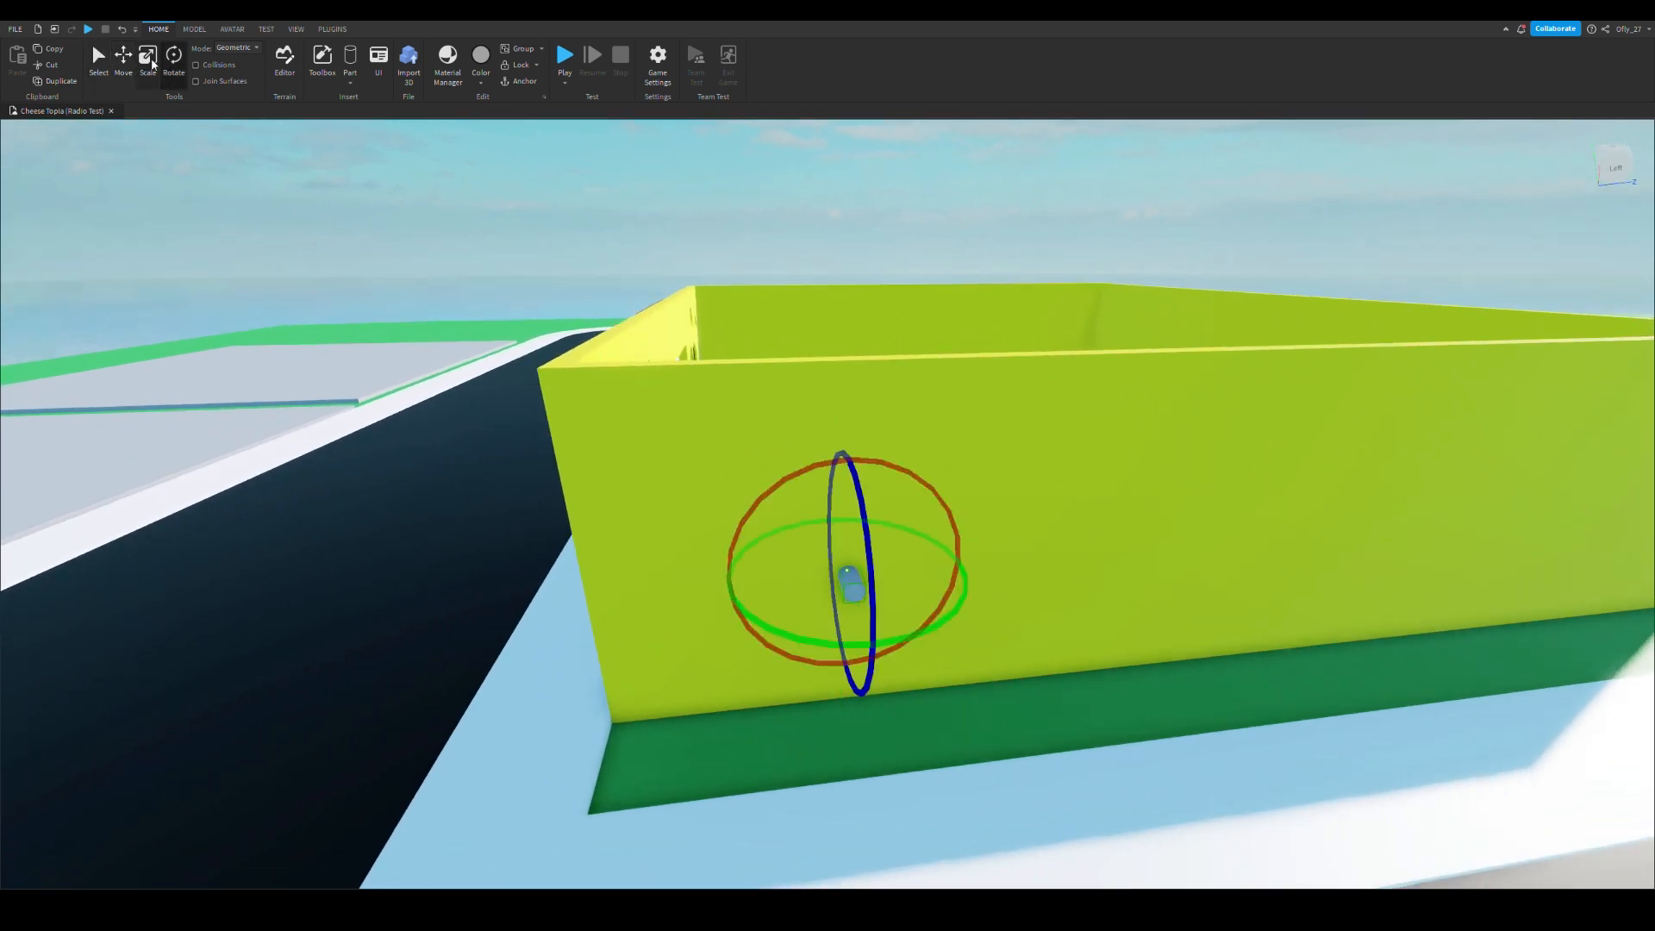
key(ctrl+3)
drag(906, 583, 935, 567)
key(w)
key(a)
mouse_move(946, 577)
right_down()
mouse_move(929, 566)
mouse_move(949, 577)
right_up()
key(e)
key(d)
key(s)
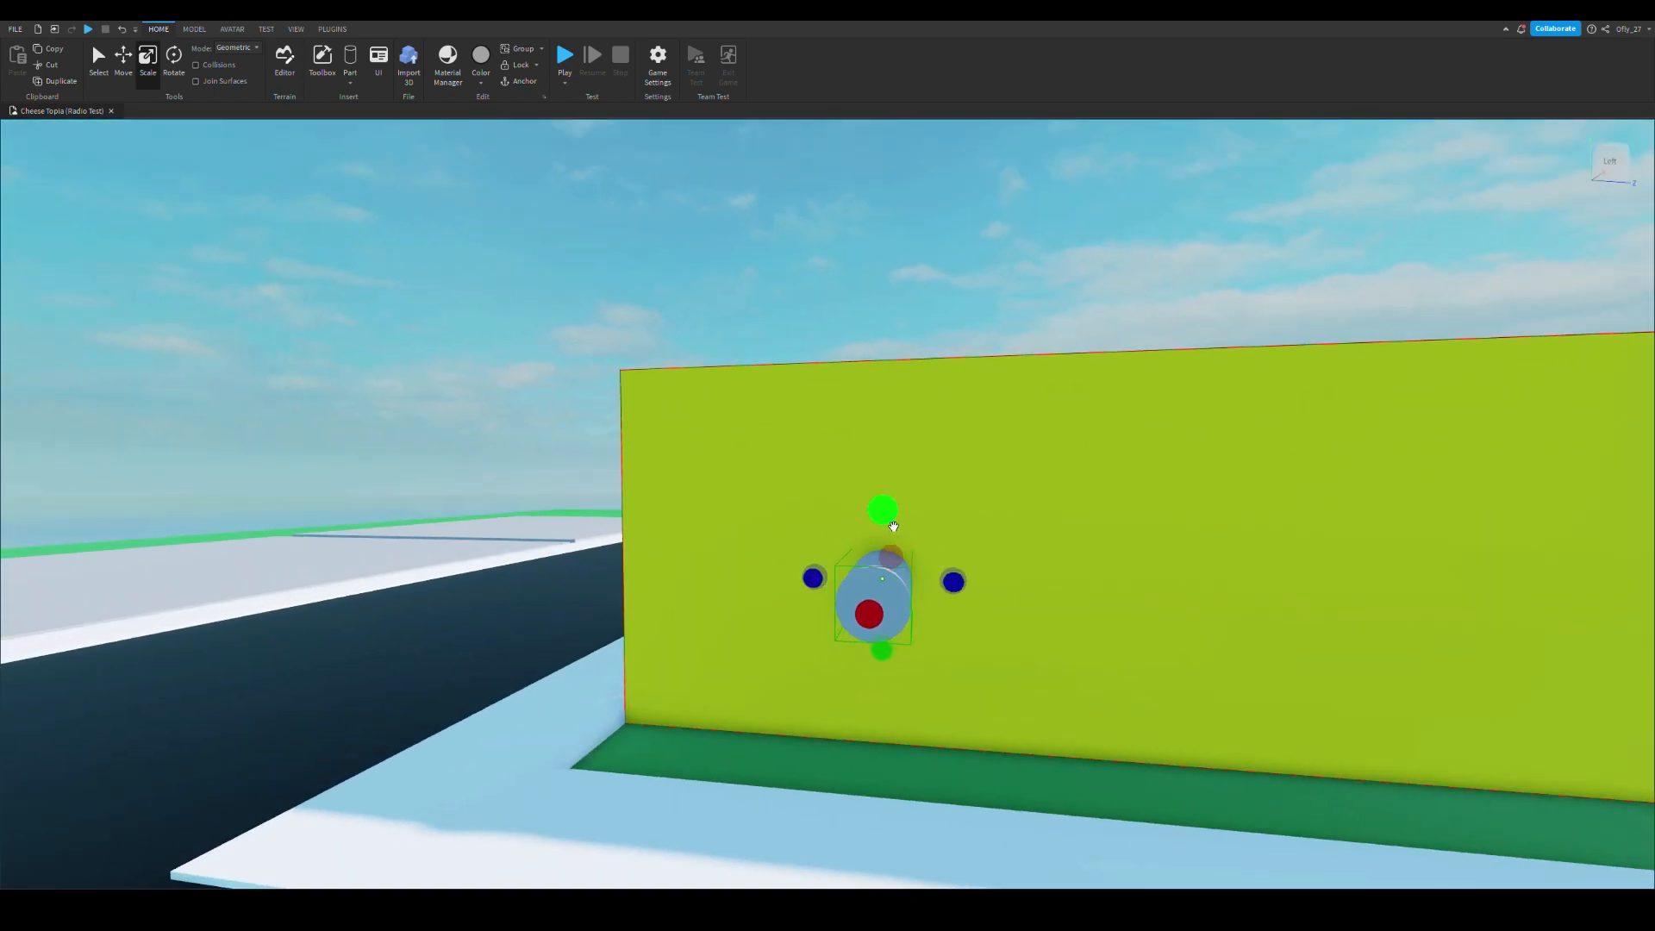
drag(893, 527, 831, 425)
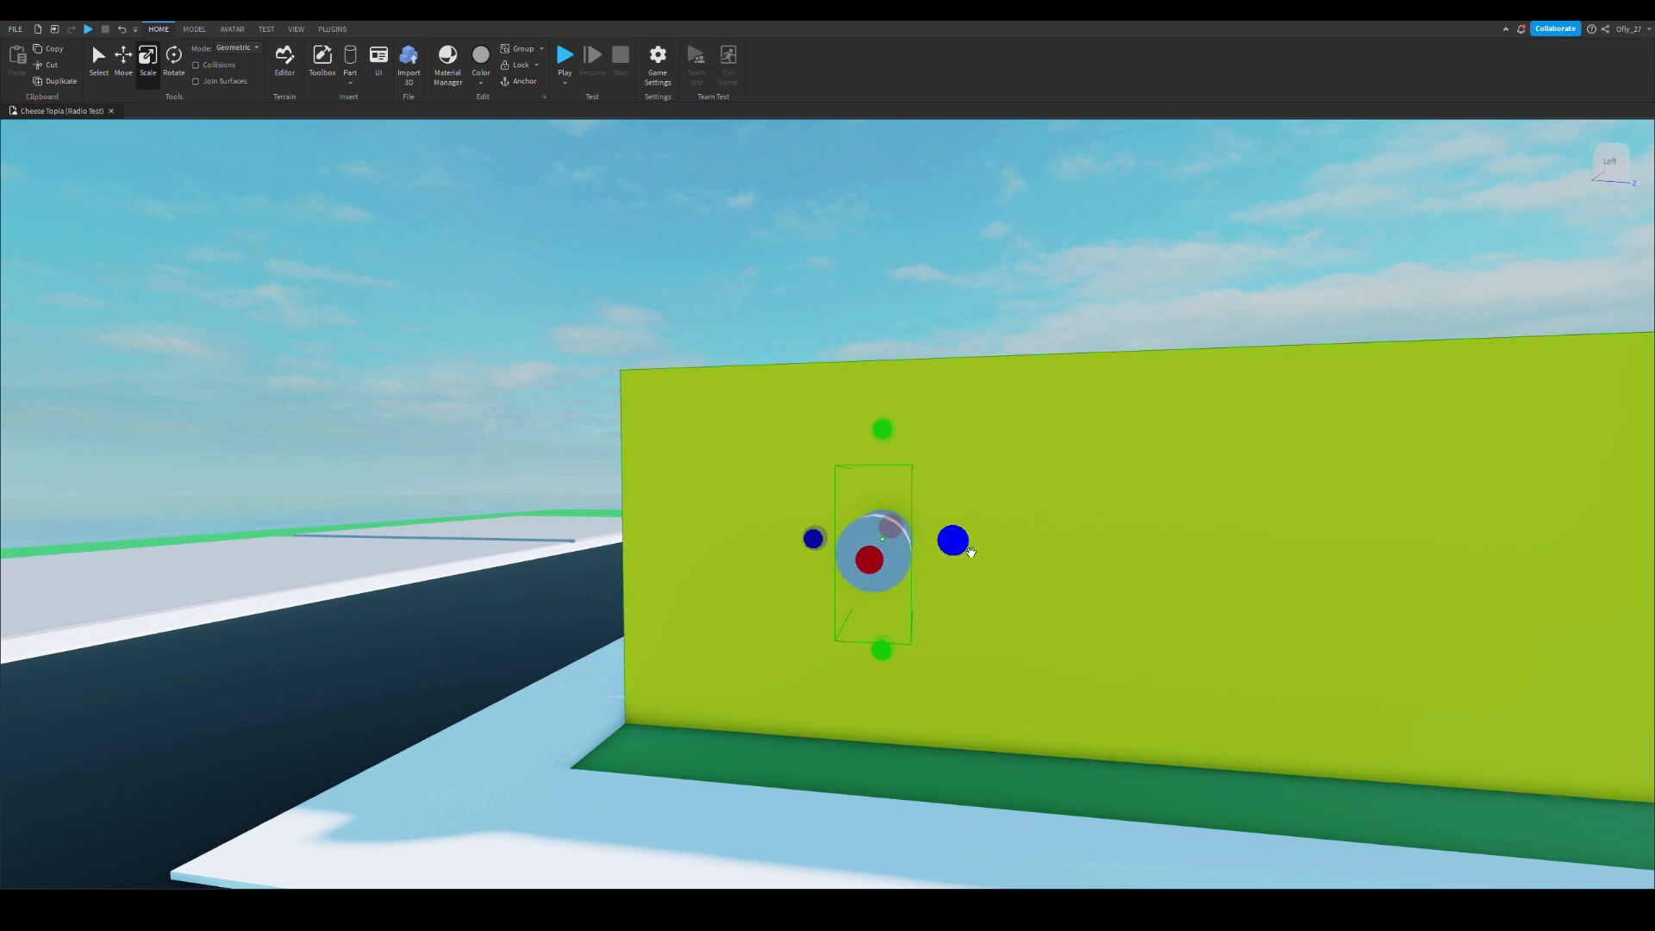
drag(970, 552, 991, 596)
key(s)
right_drag(943, 477, 944, 476)
key(a)
key(w)
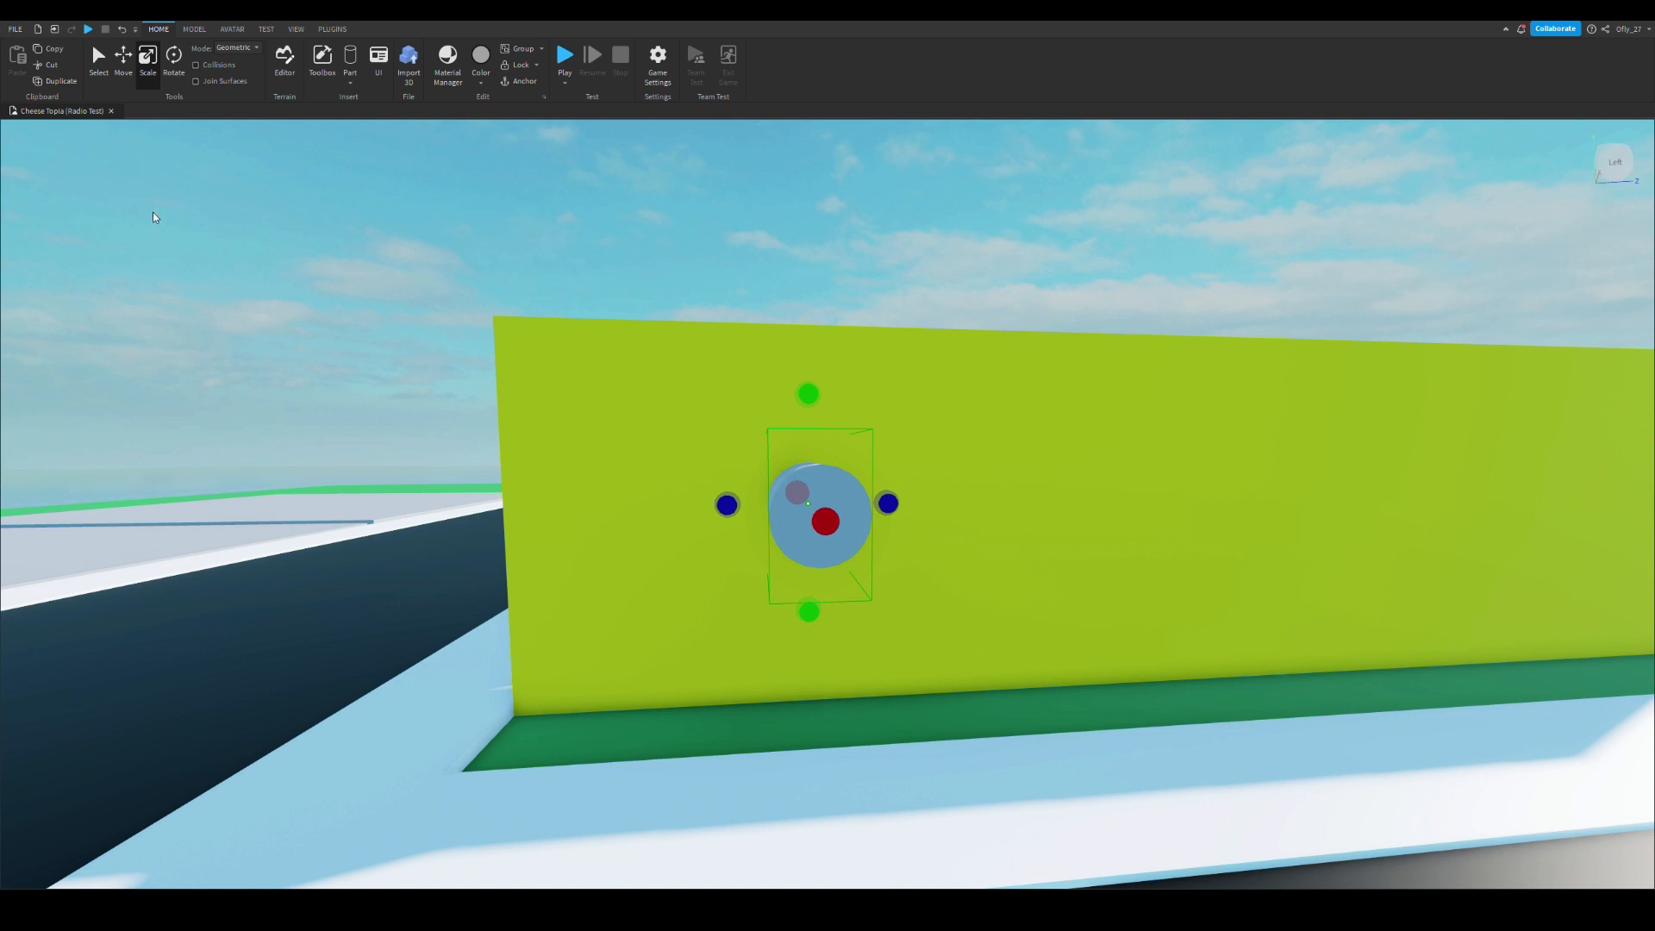
Recolor the cylinder to match the yellow-green of the building's side wall
right_drag(830, 309, 796, 345)
key(d)
key(d)
right_drag(811, 231, 808, 232)
key(s)
key(w)
key(s)
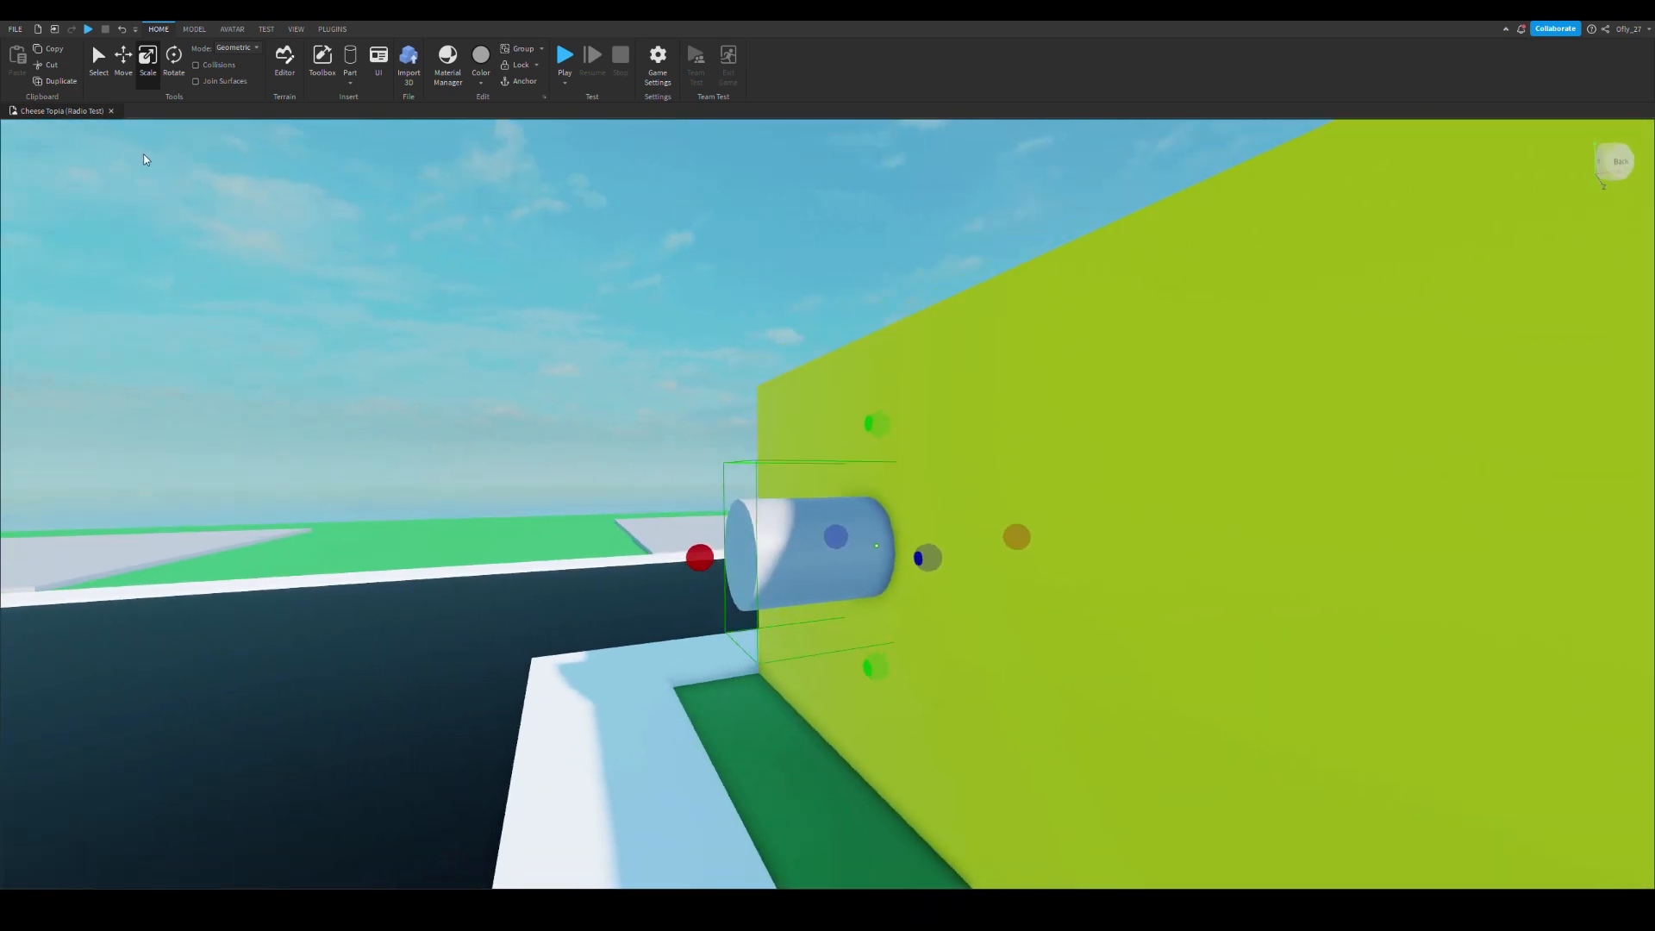
right_drag(912, 408, 975, 407)
click(1431, 237)
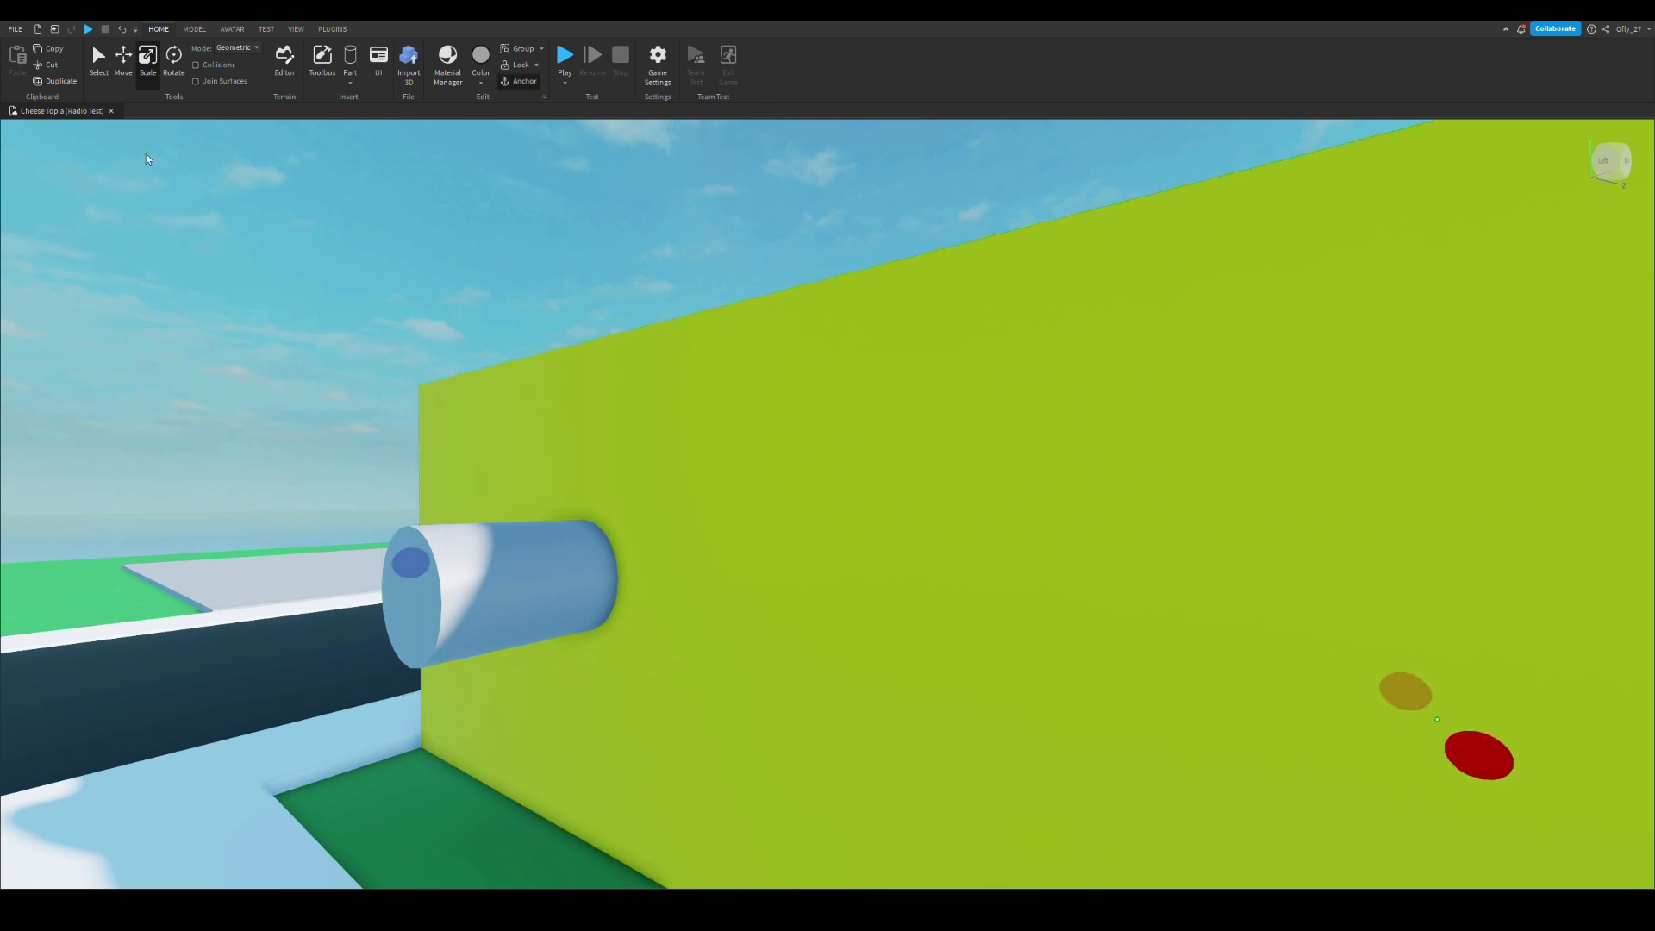
key(a)
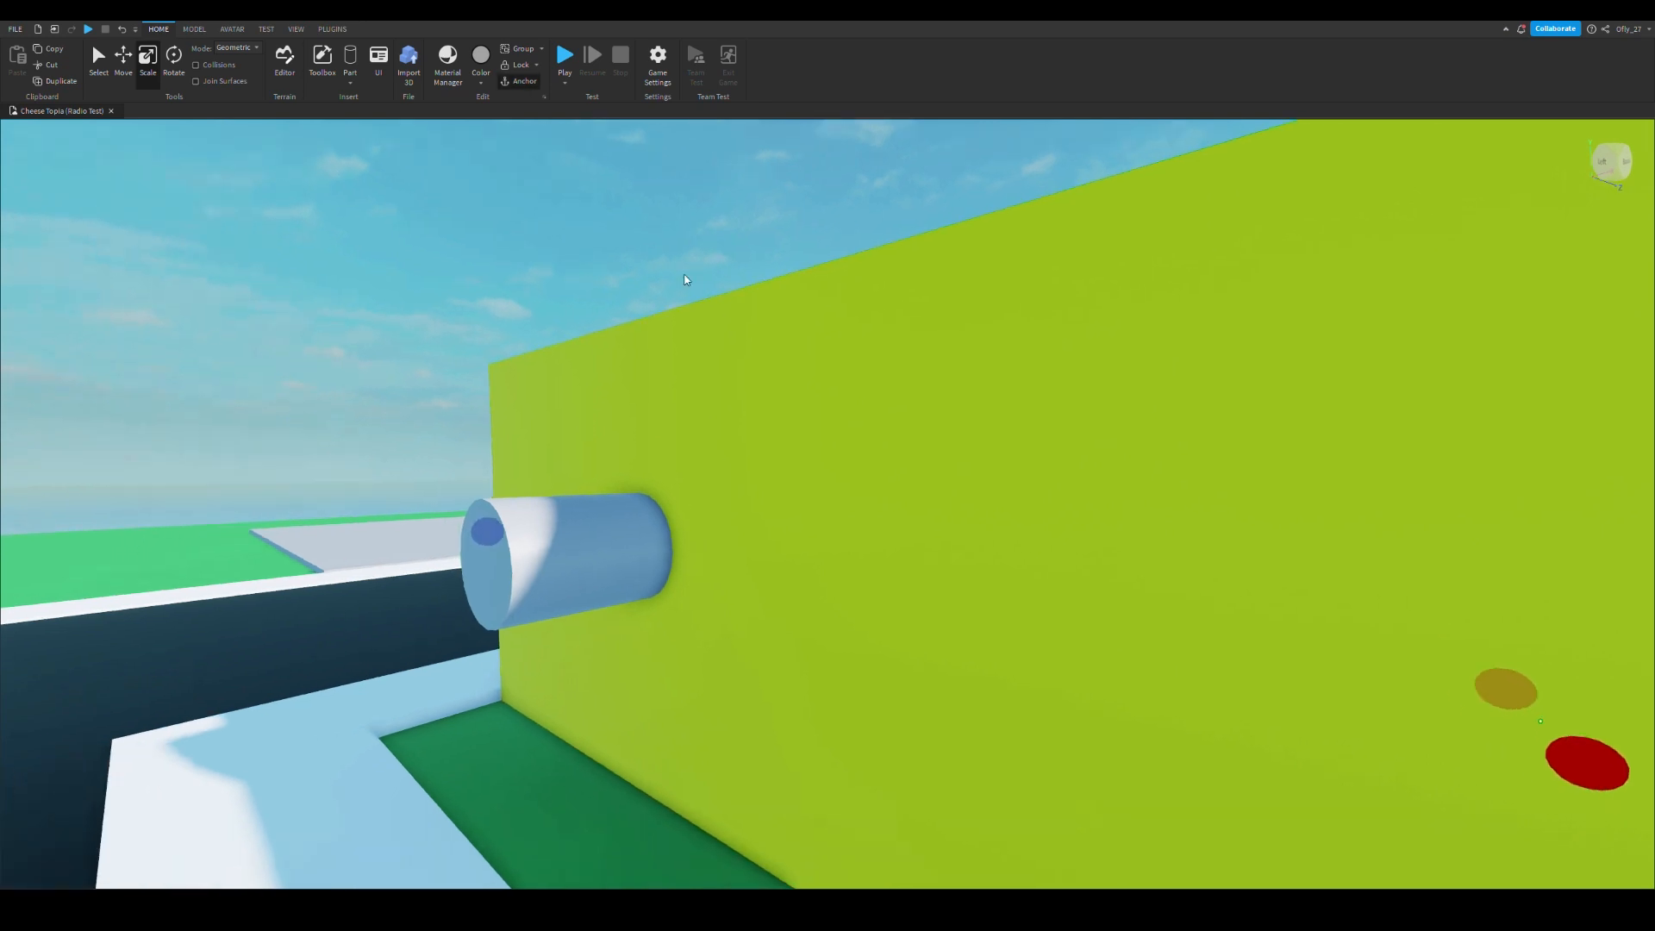
click(565, 570)
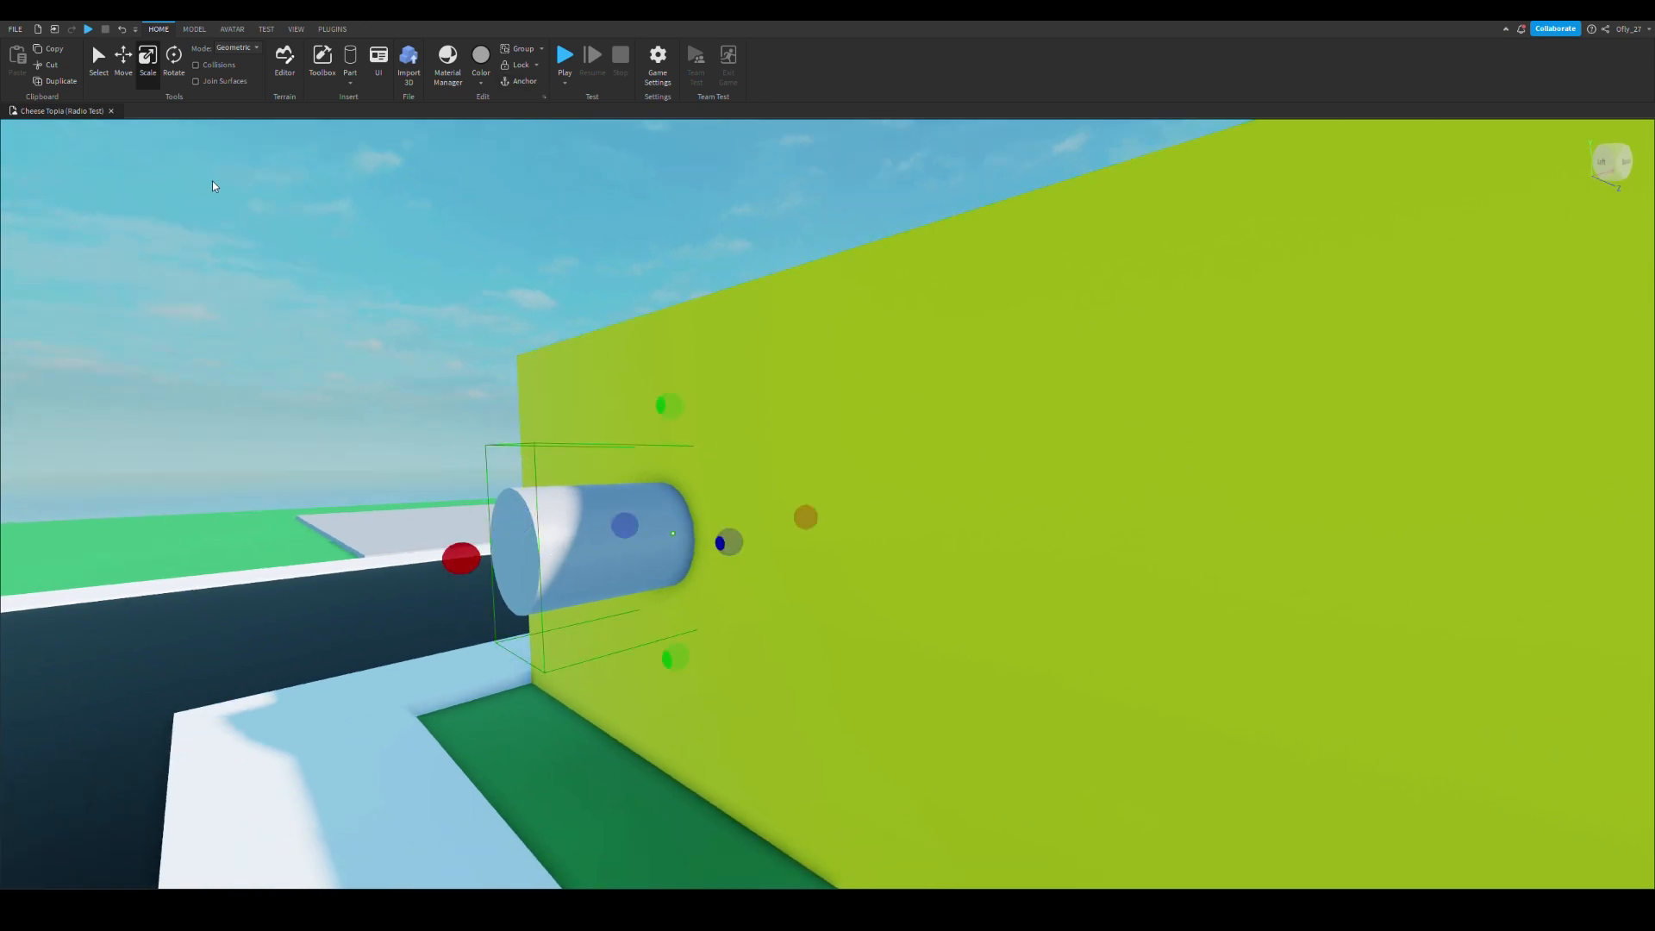
key(Return)
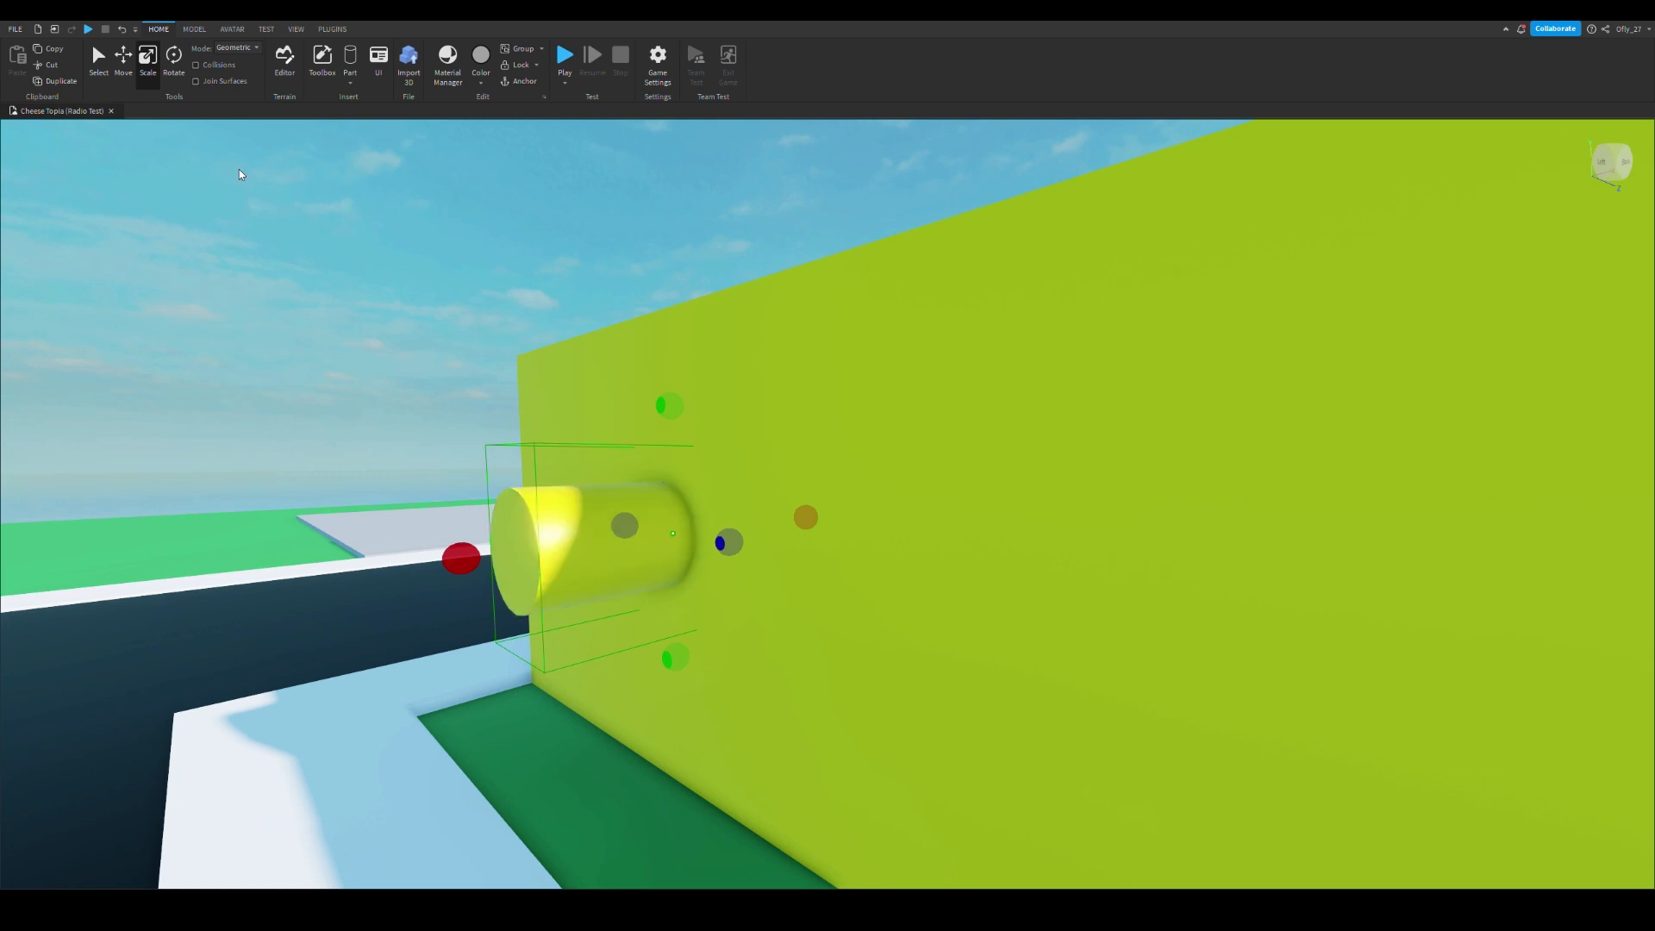
Negate the cylinder so it can serve as a cutting shape for a hole in the wall
key(a)
right_drag(574, 370, 574, 370)
key(w)
scroll(742, 550, down, 1)
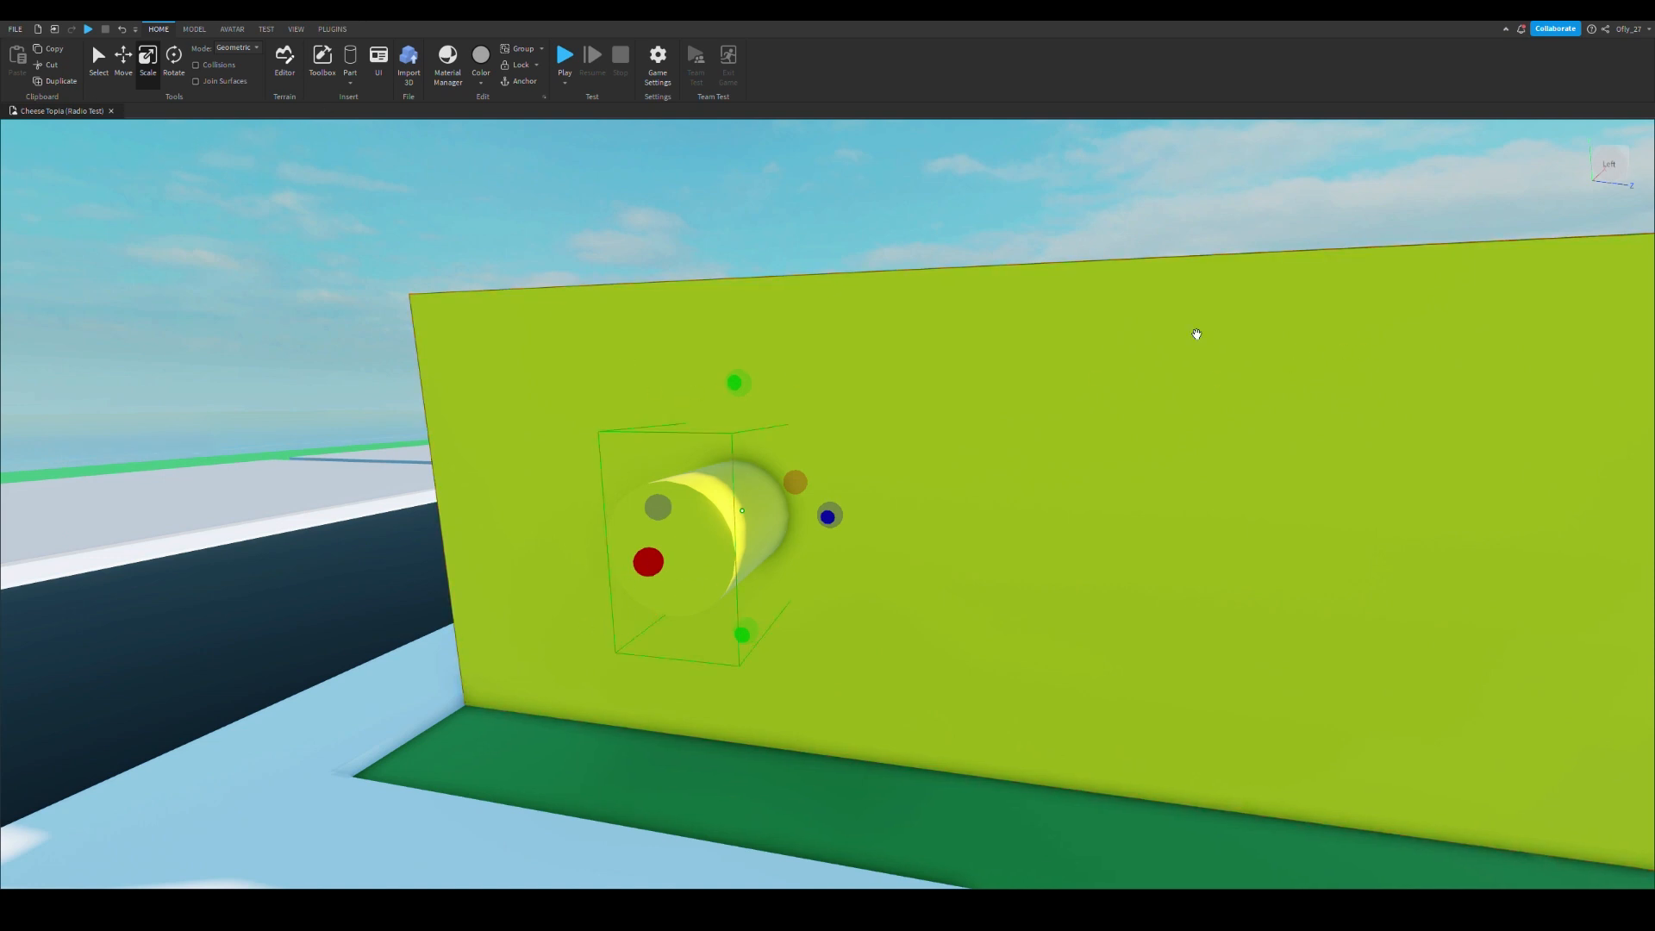
click(193, 28)
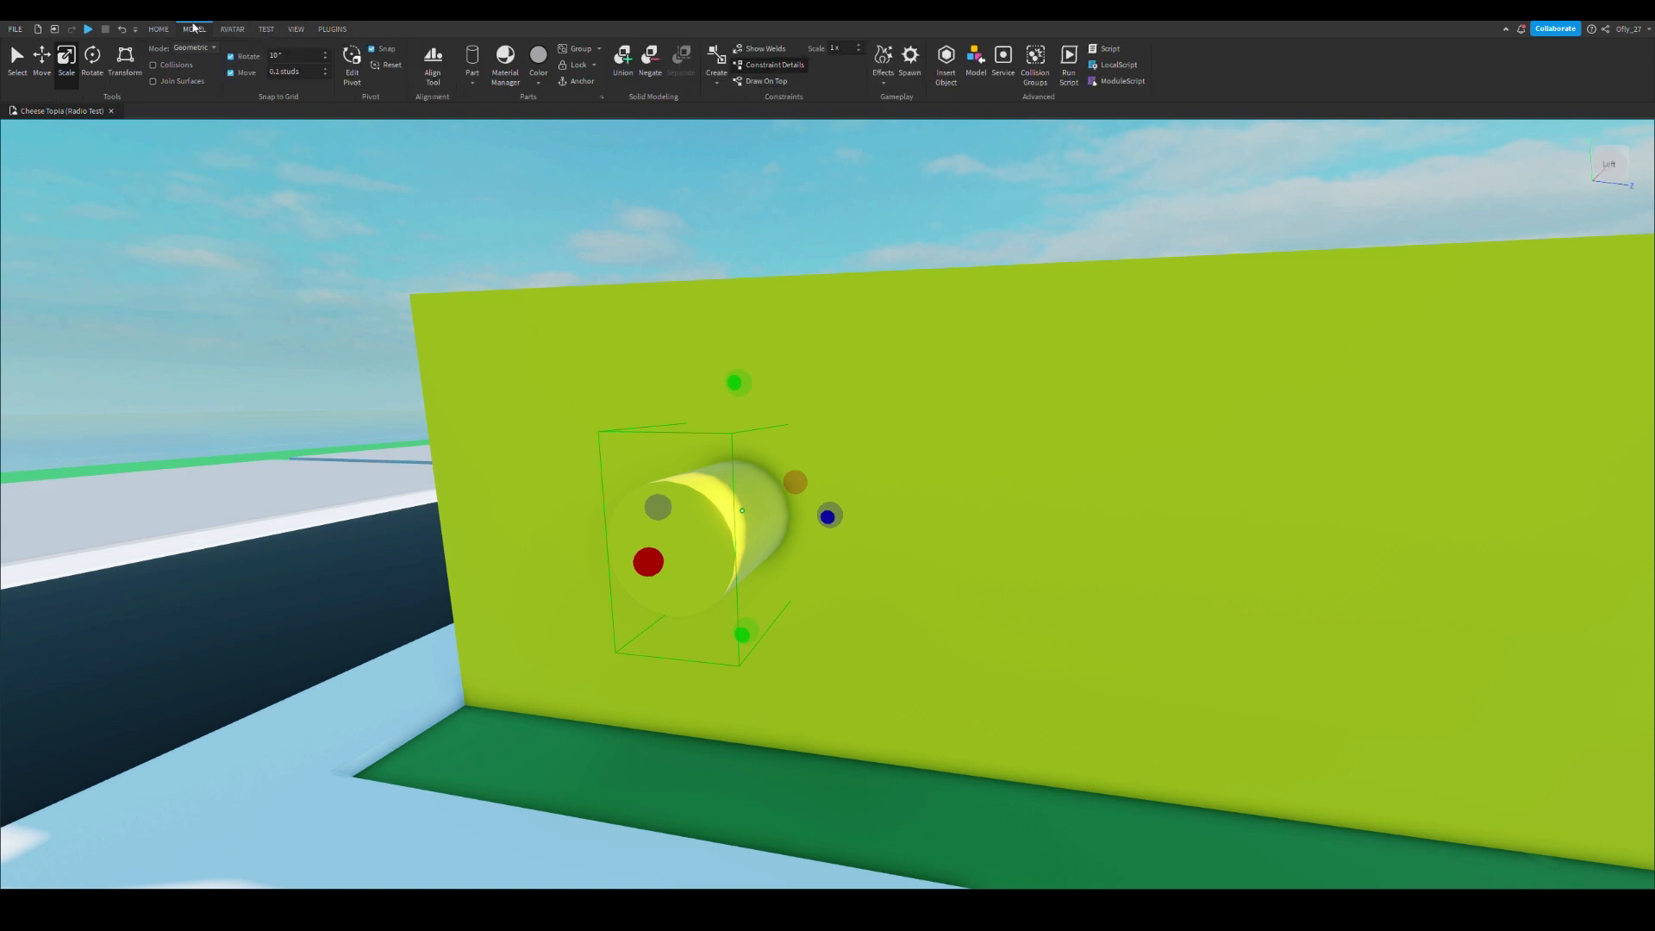
click(643, 58)
key(a)
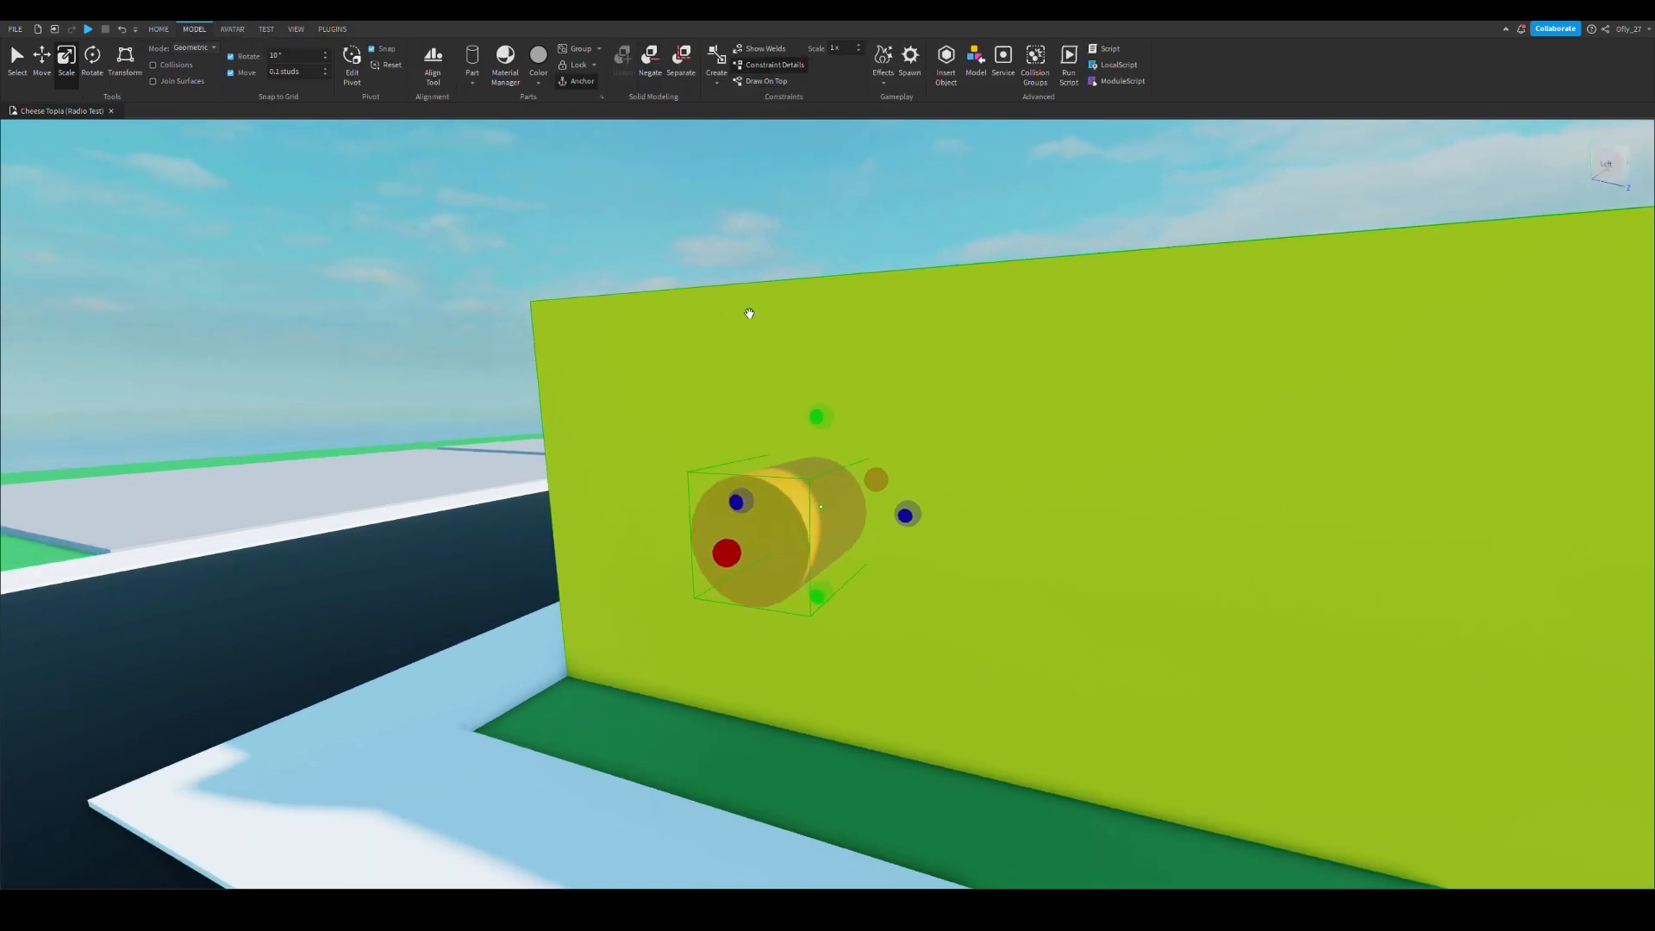
Duplicate the negated cylinder and move the copy higher up and farther from the front corner
right_drag(747, 313, 765, 425)
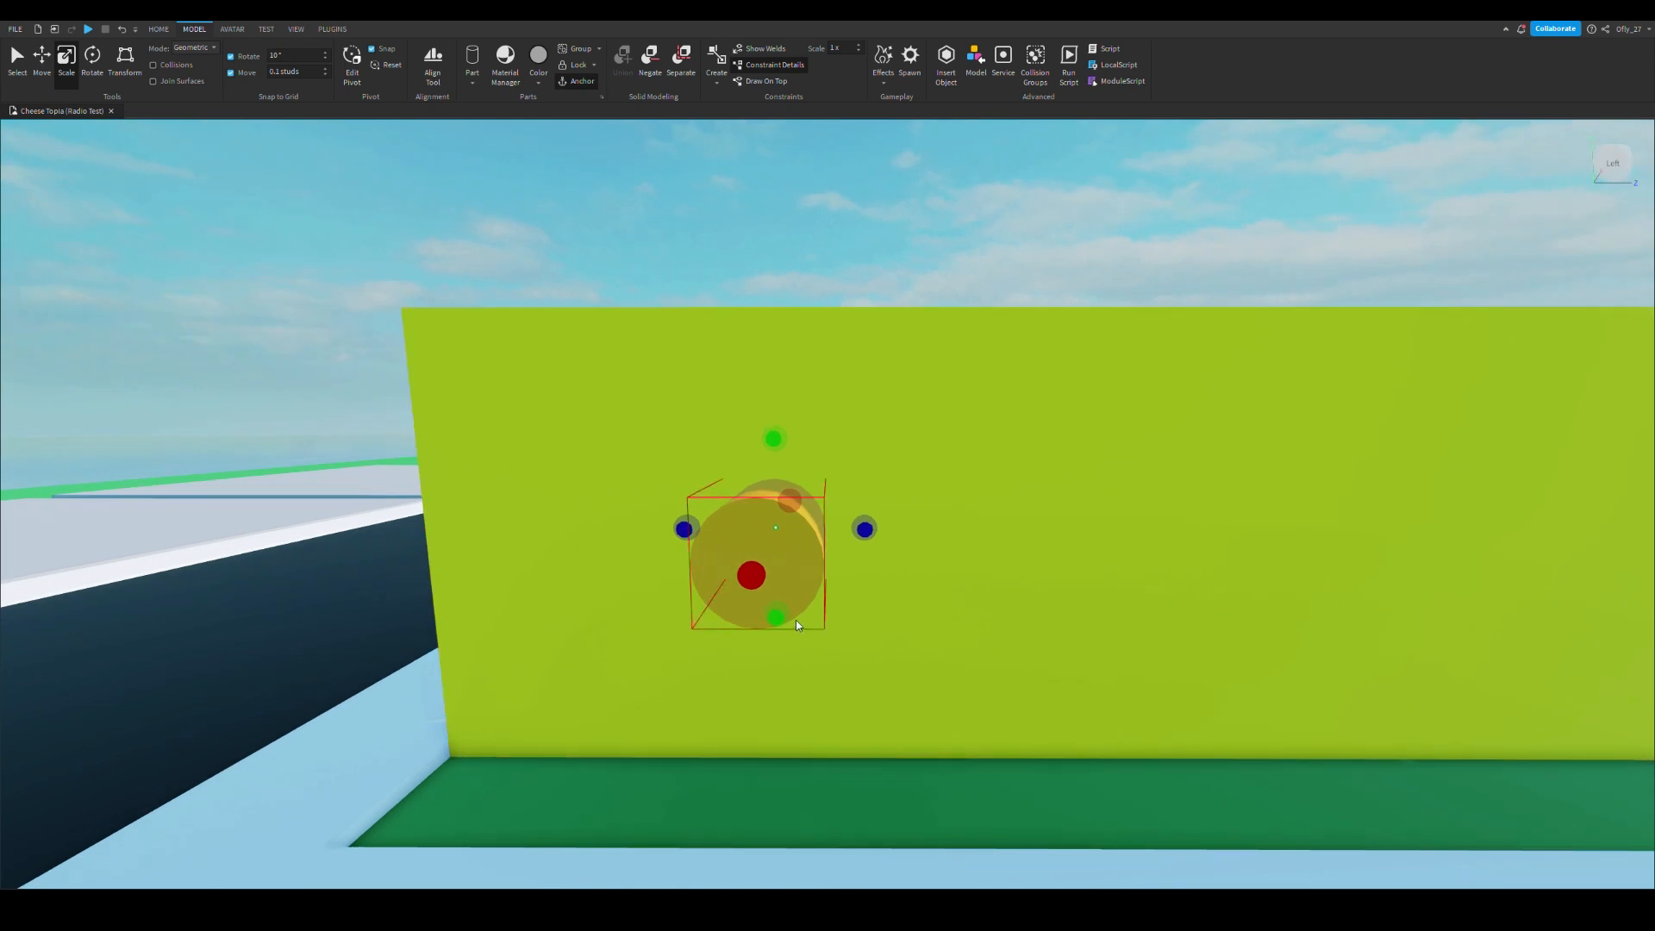
click(51, 69)
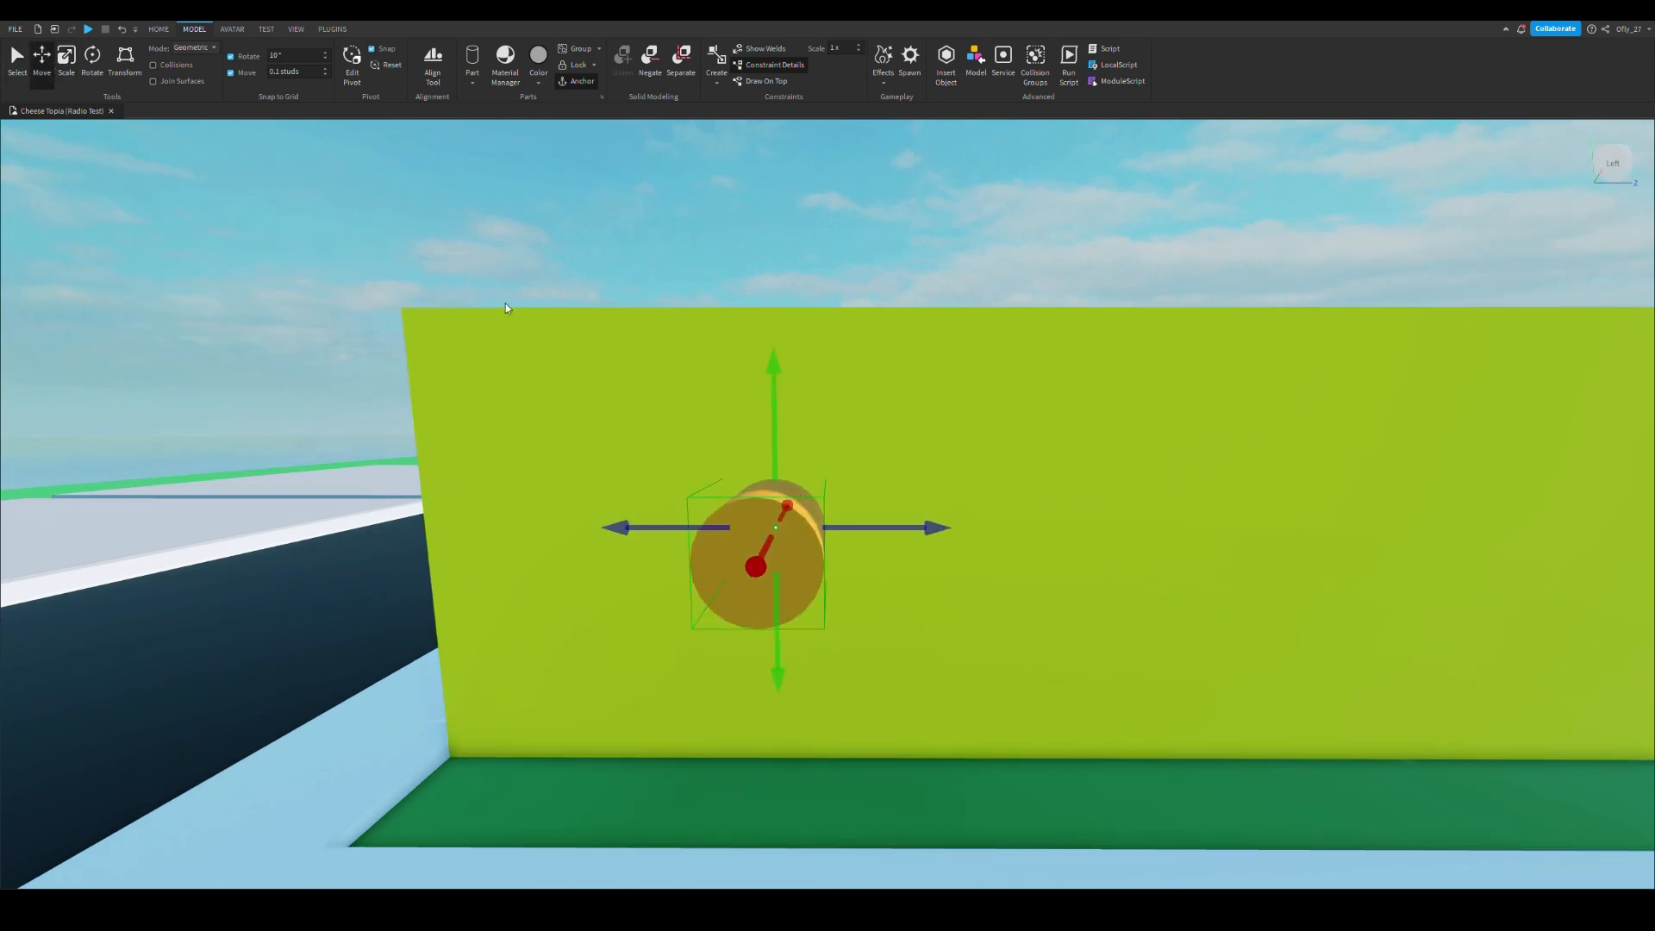
key(ctrl+d)
drag(902, 550, 1013, 442)
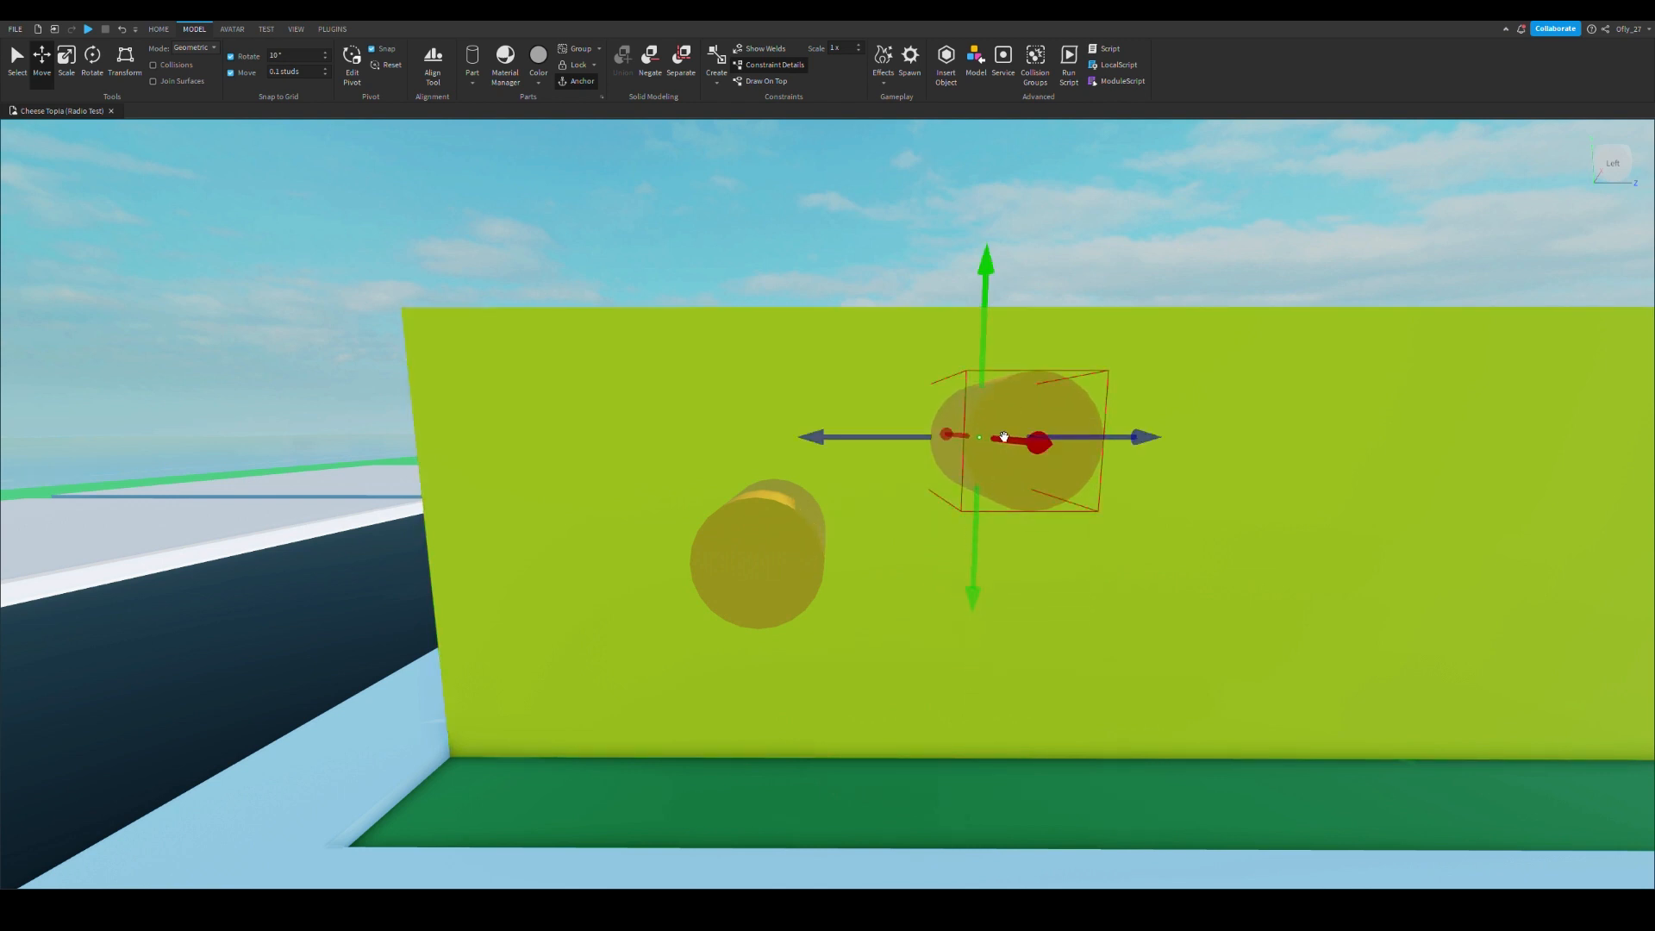
Scale the duplicated cylinder down to roughly half the diameter of the first one
right_drag(897, 345, 869, 331)
key(s)
key(d)
key(w)
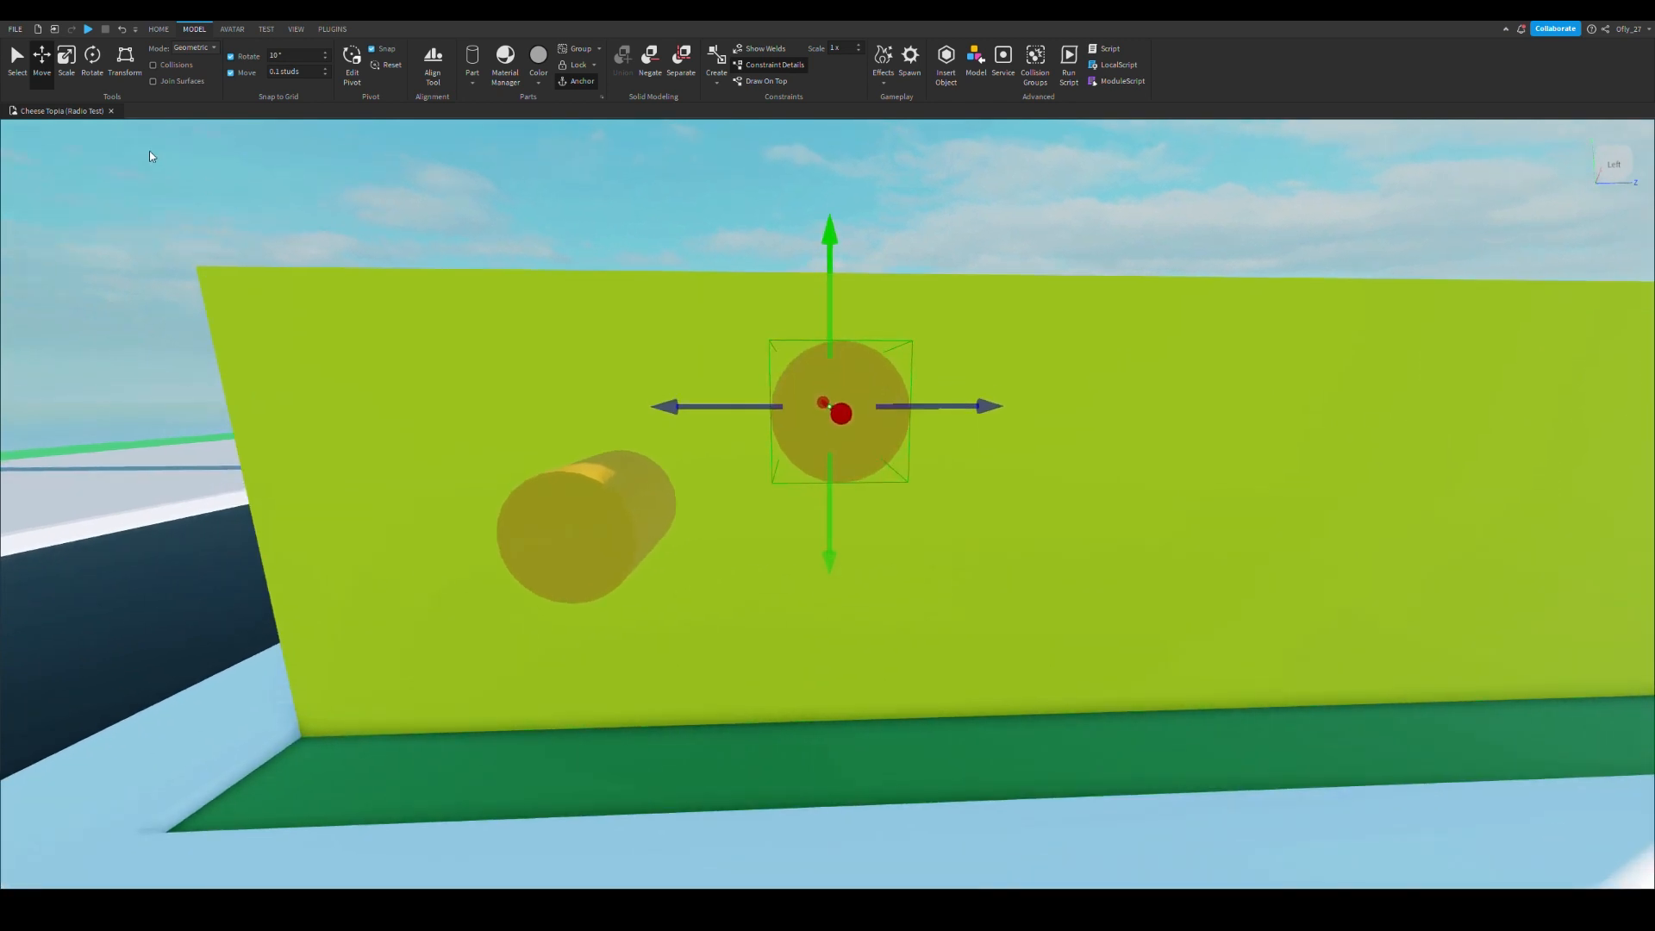
click(65, 59)
drag(832, 312, 837, 355)
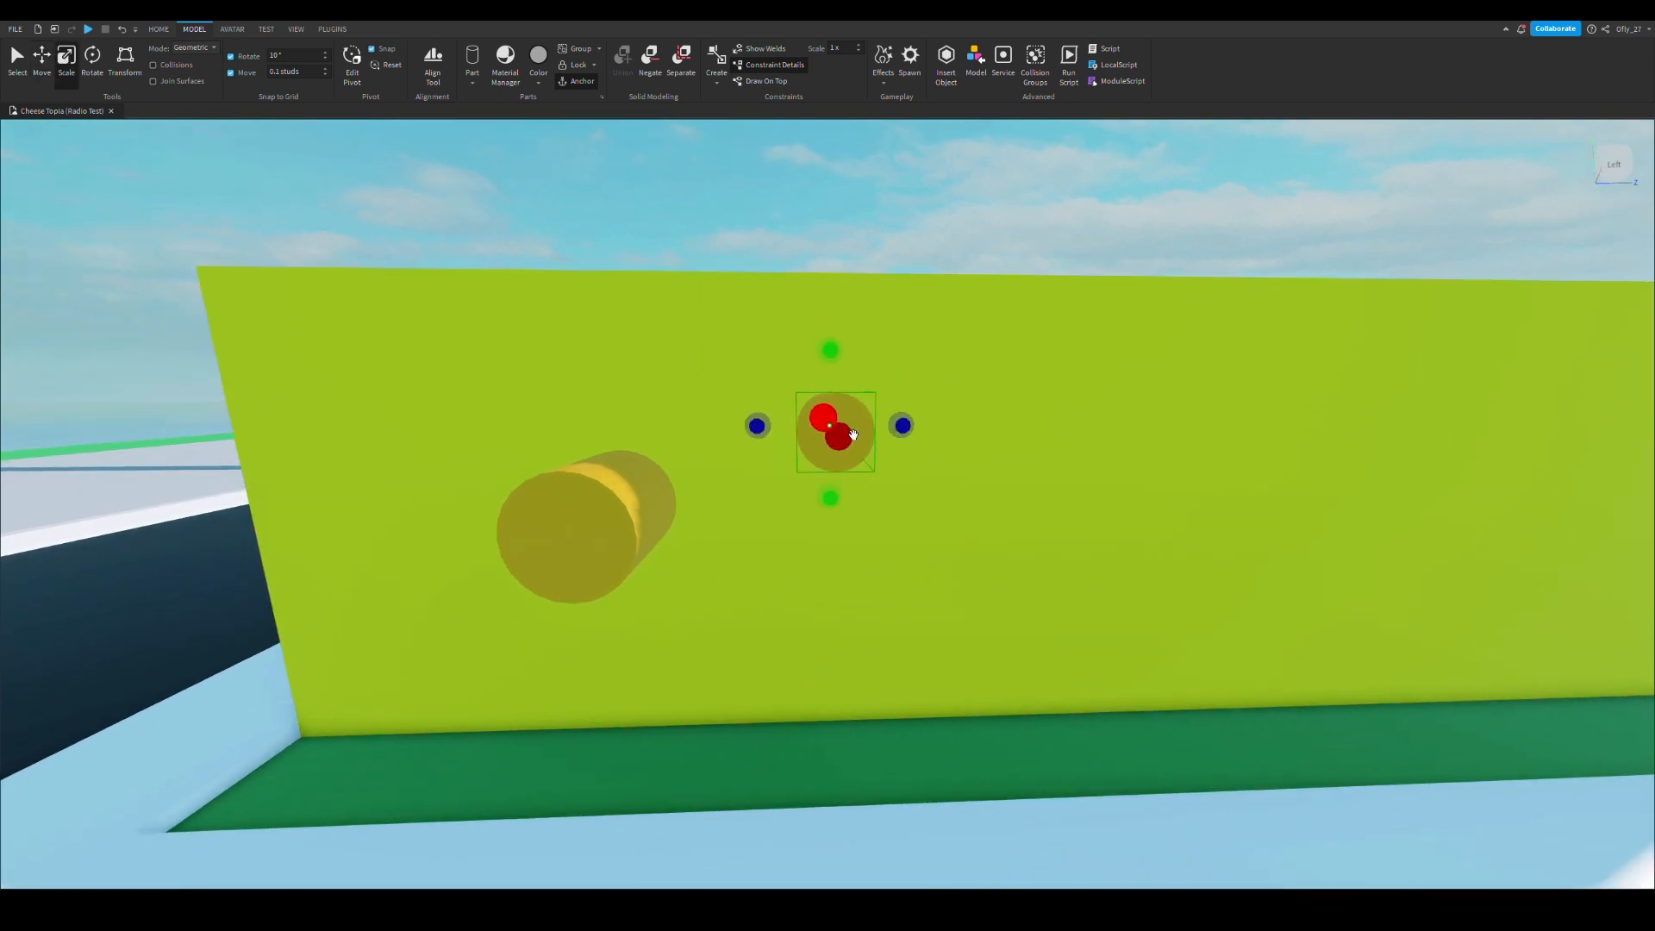
Make a larger copy of the small cylinder and place it lower and farther along the wall
drag(841, 507, 846, 549)
click(45, 62)
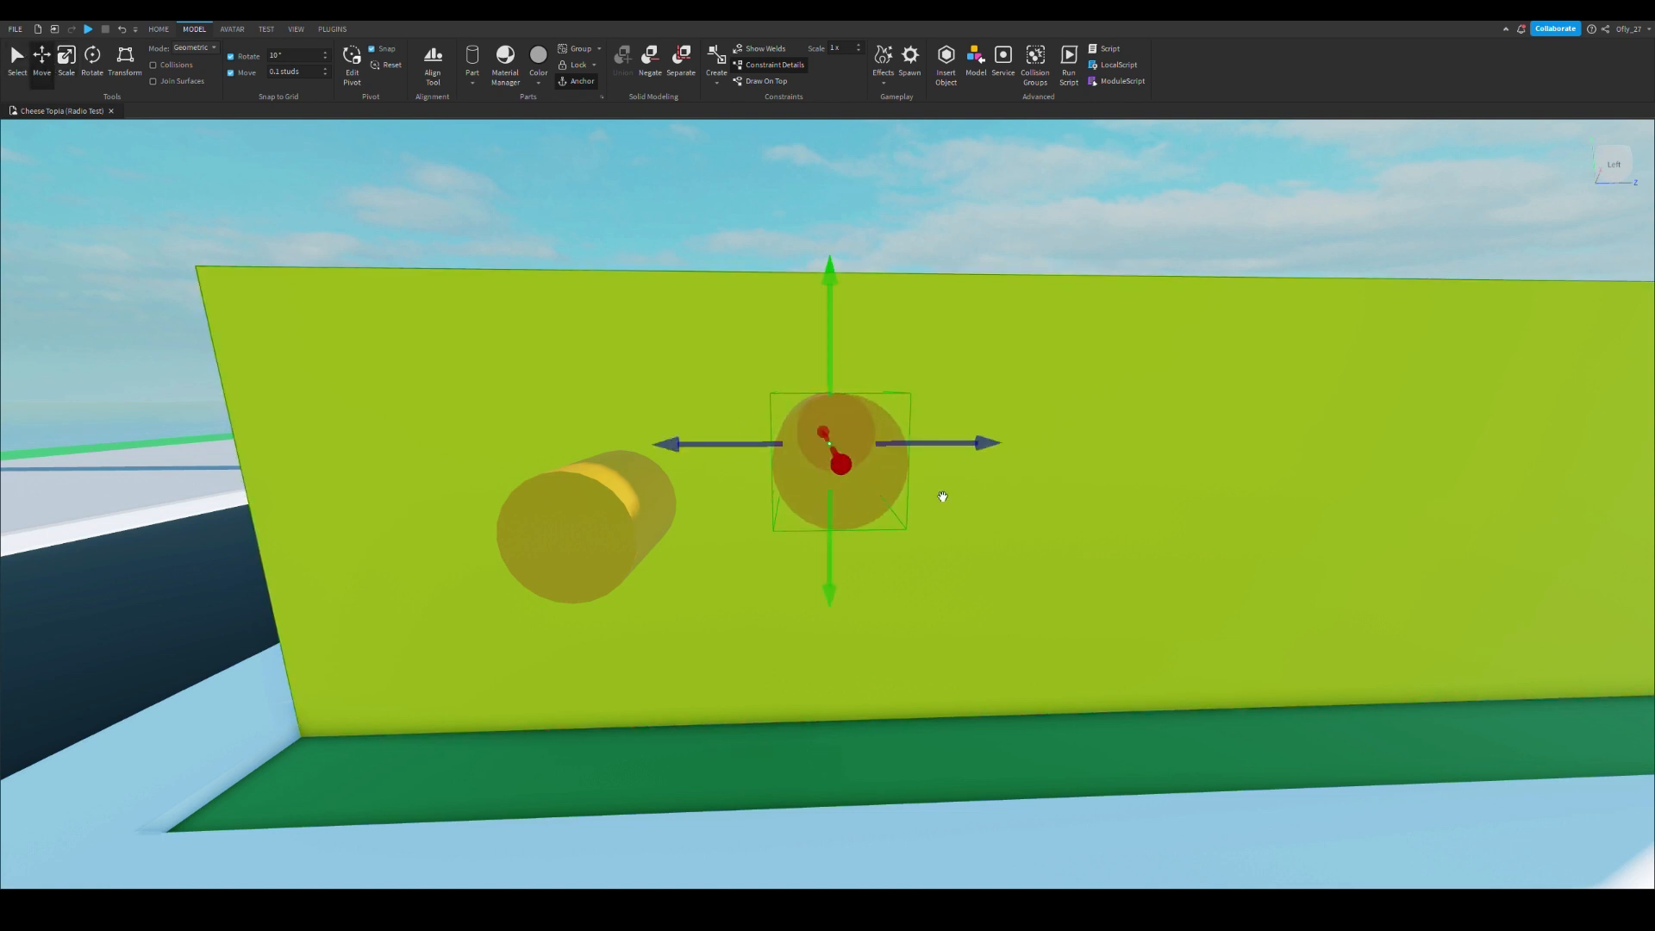
scroll(961, 448, down, 3)
drag(855, 576, 856, 638)
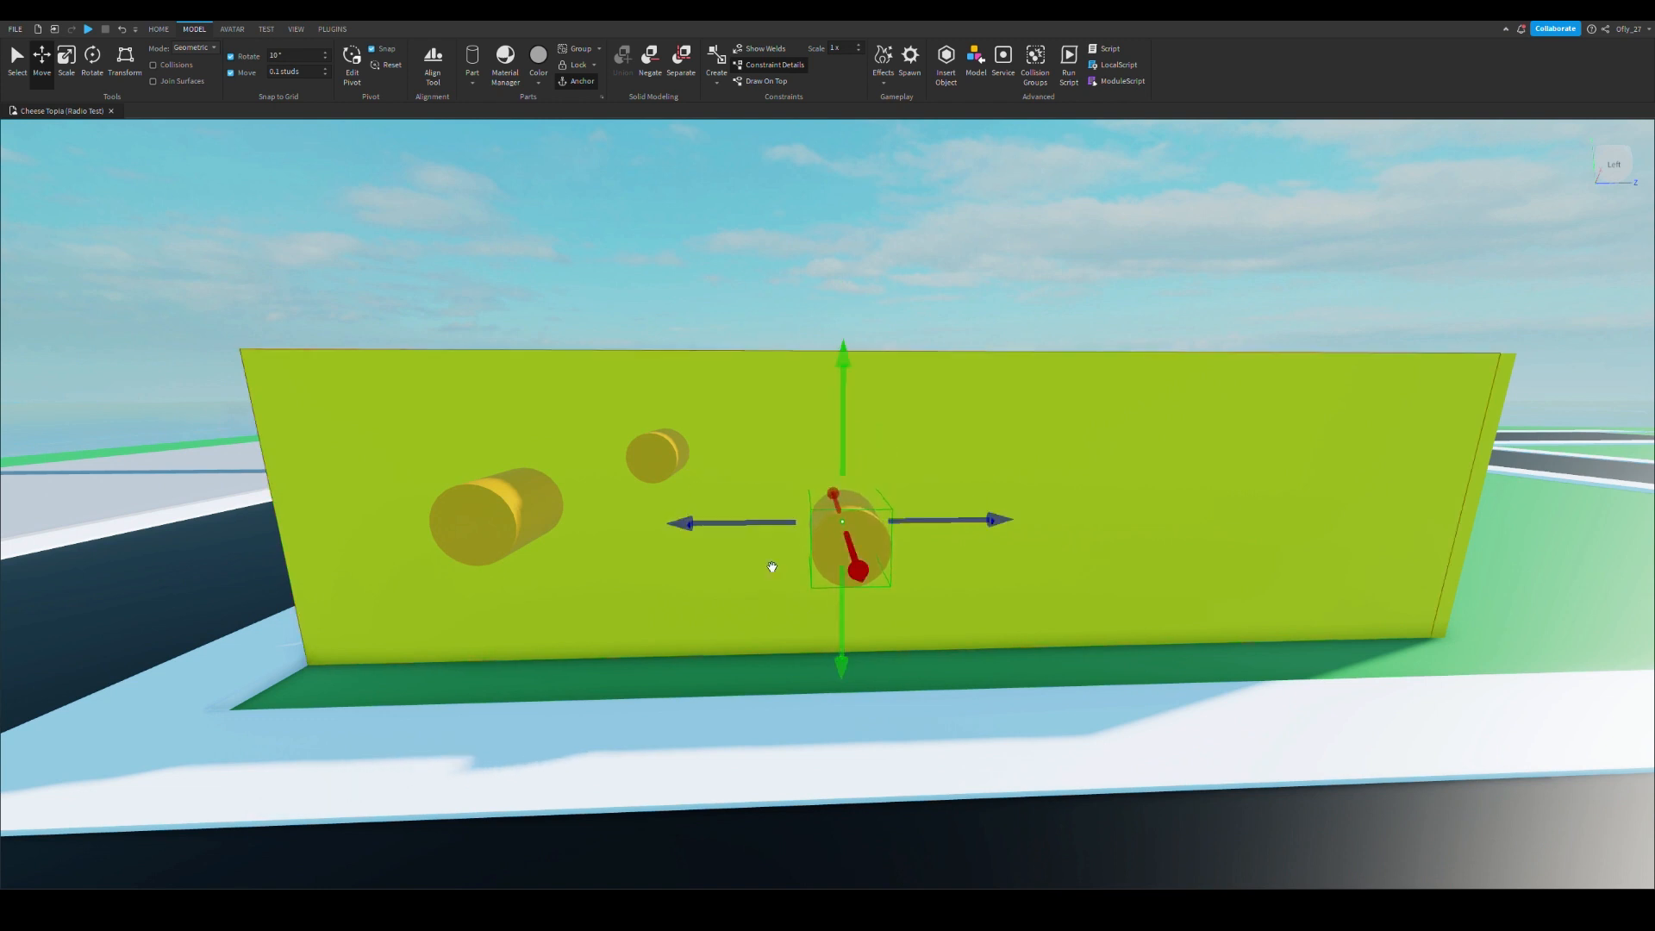
drag(733, 529, 733, 573)
key(a)
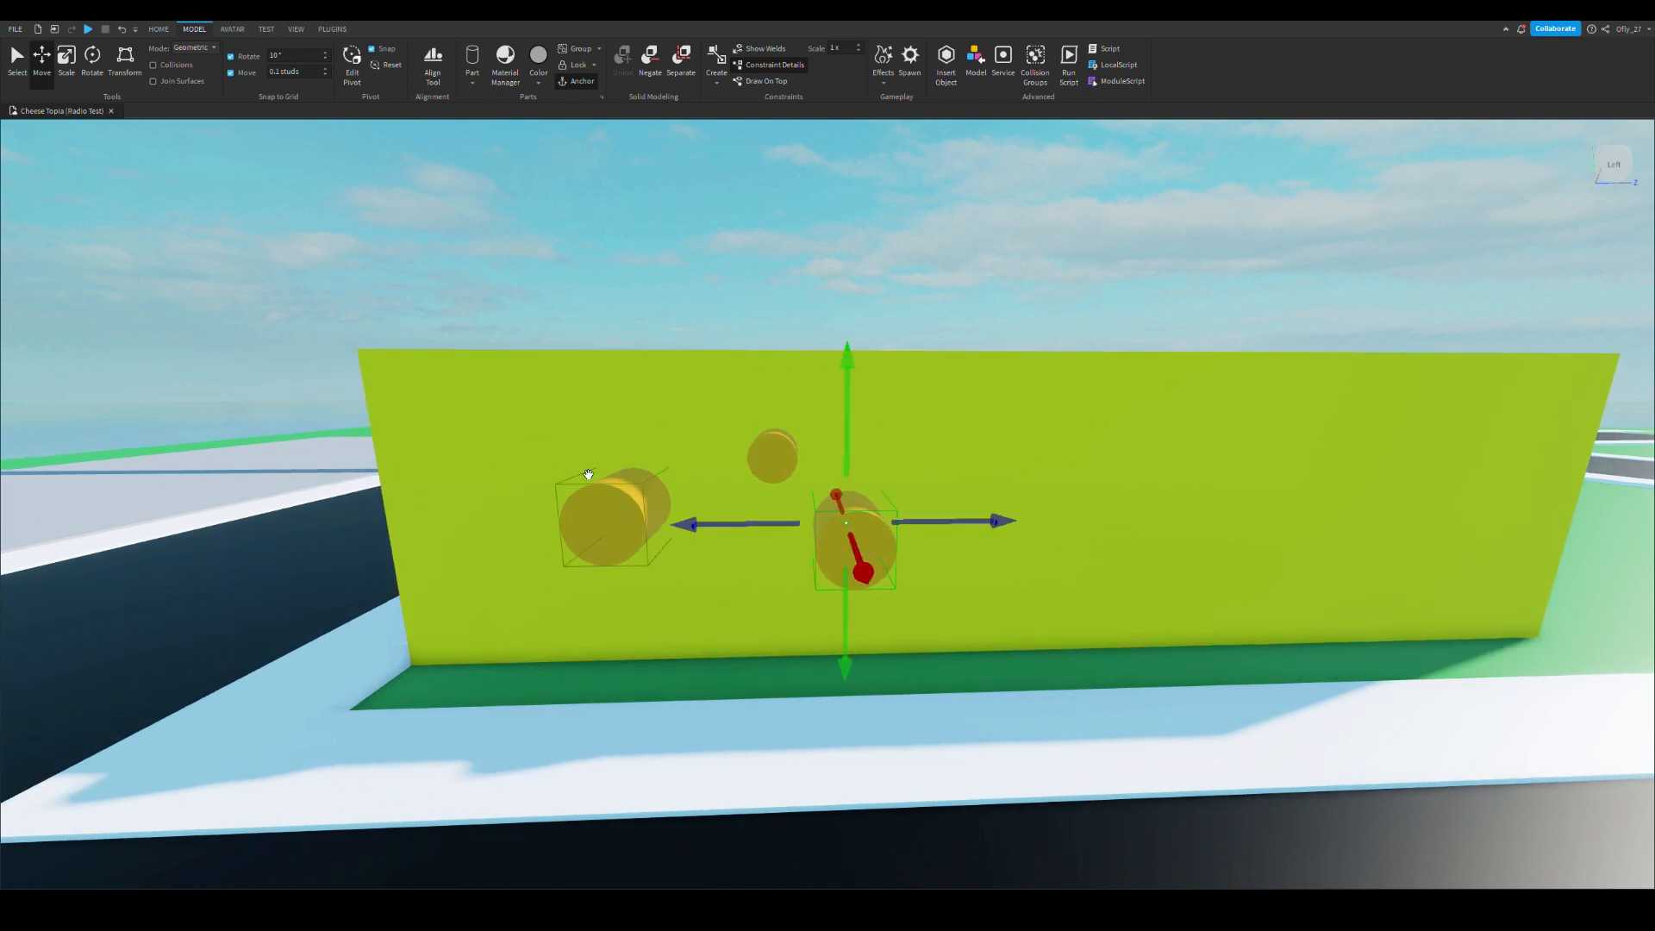
Enlarge the third negated cylinder so it becomes the biggest cutting shape on the wall
click(60, 64)
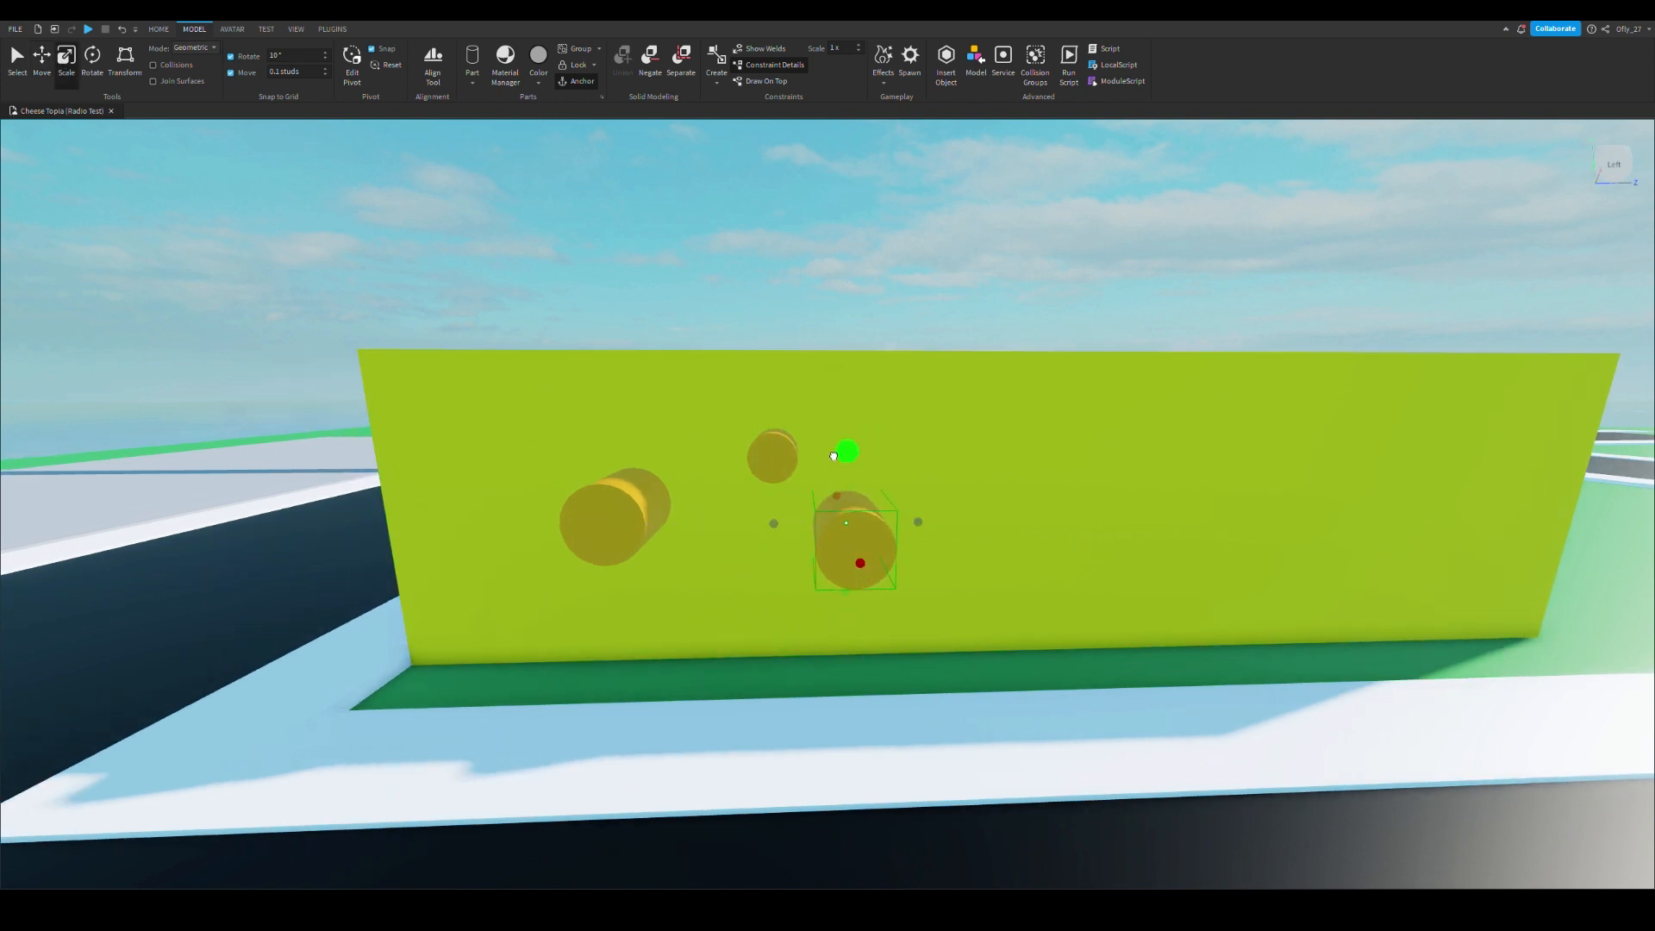
drag(850, 469, 848, 429)
right_drag(809, 432, 770, 514)
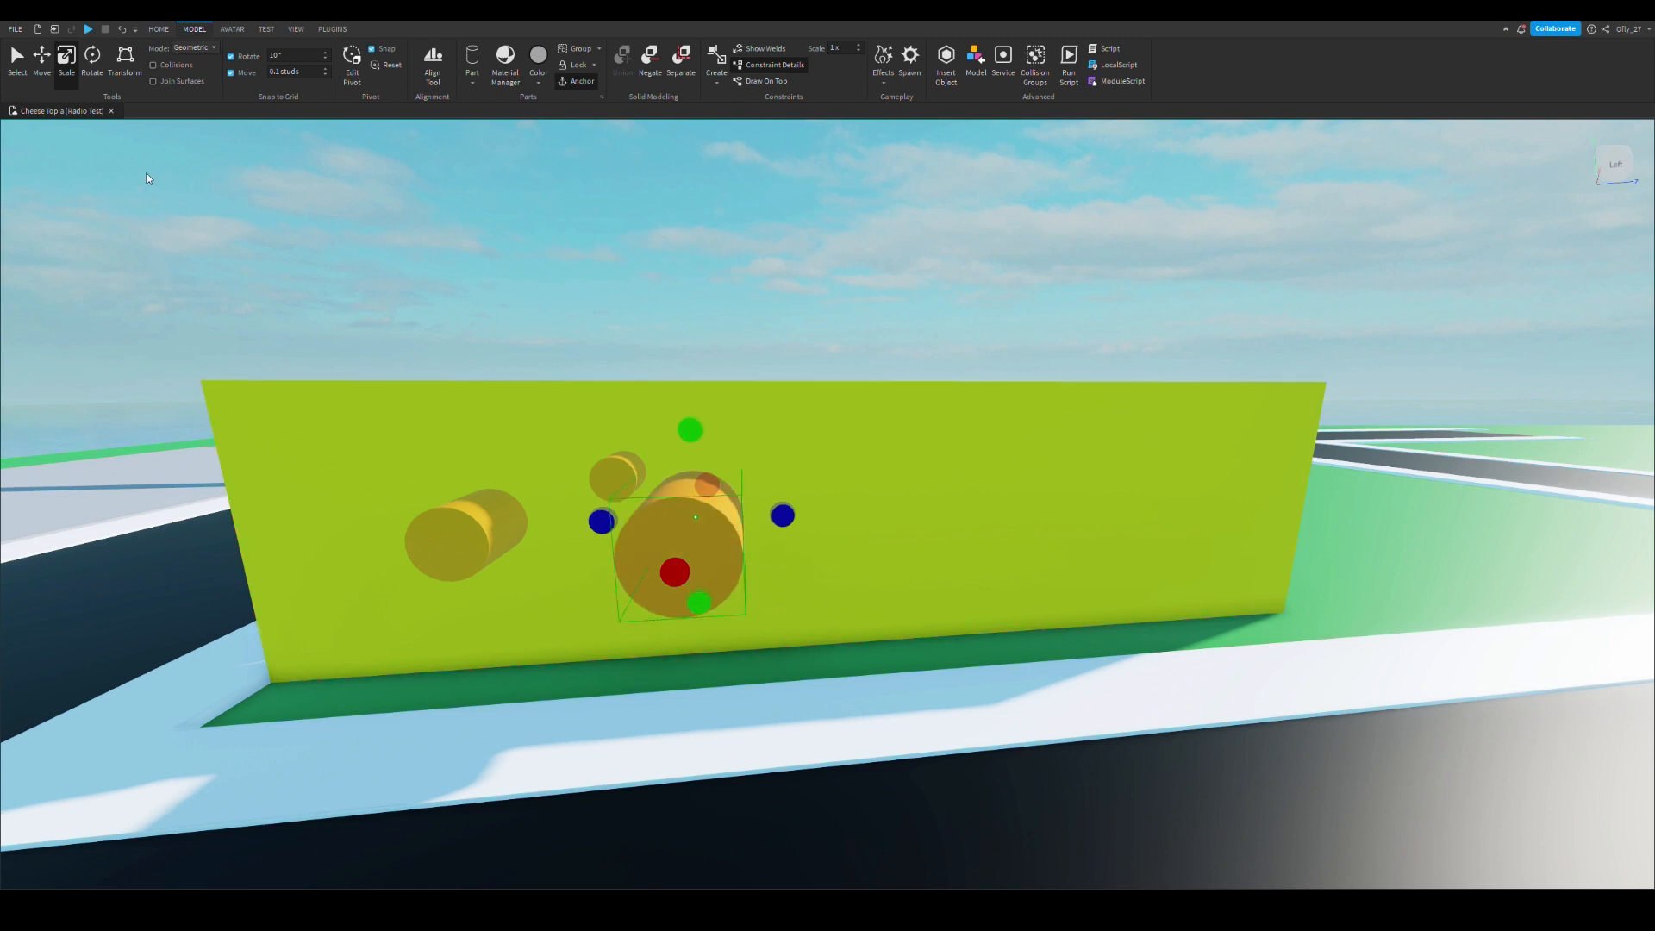
Duplicate the biggest negated cylinder and move the copy farther along the wall toward its middle
click(45, 56)
key(ctrl+d)
drag(816, 528, 895, 504)
Shrink the fourth negated cylinder and raise it slightly on the wall
key(d)
key(s)
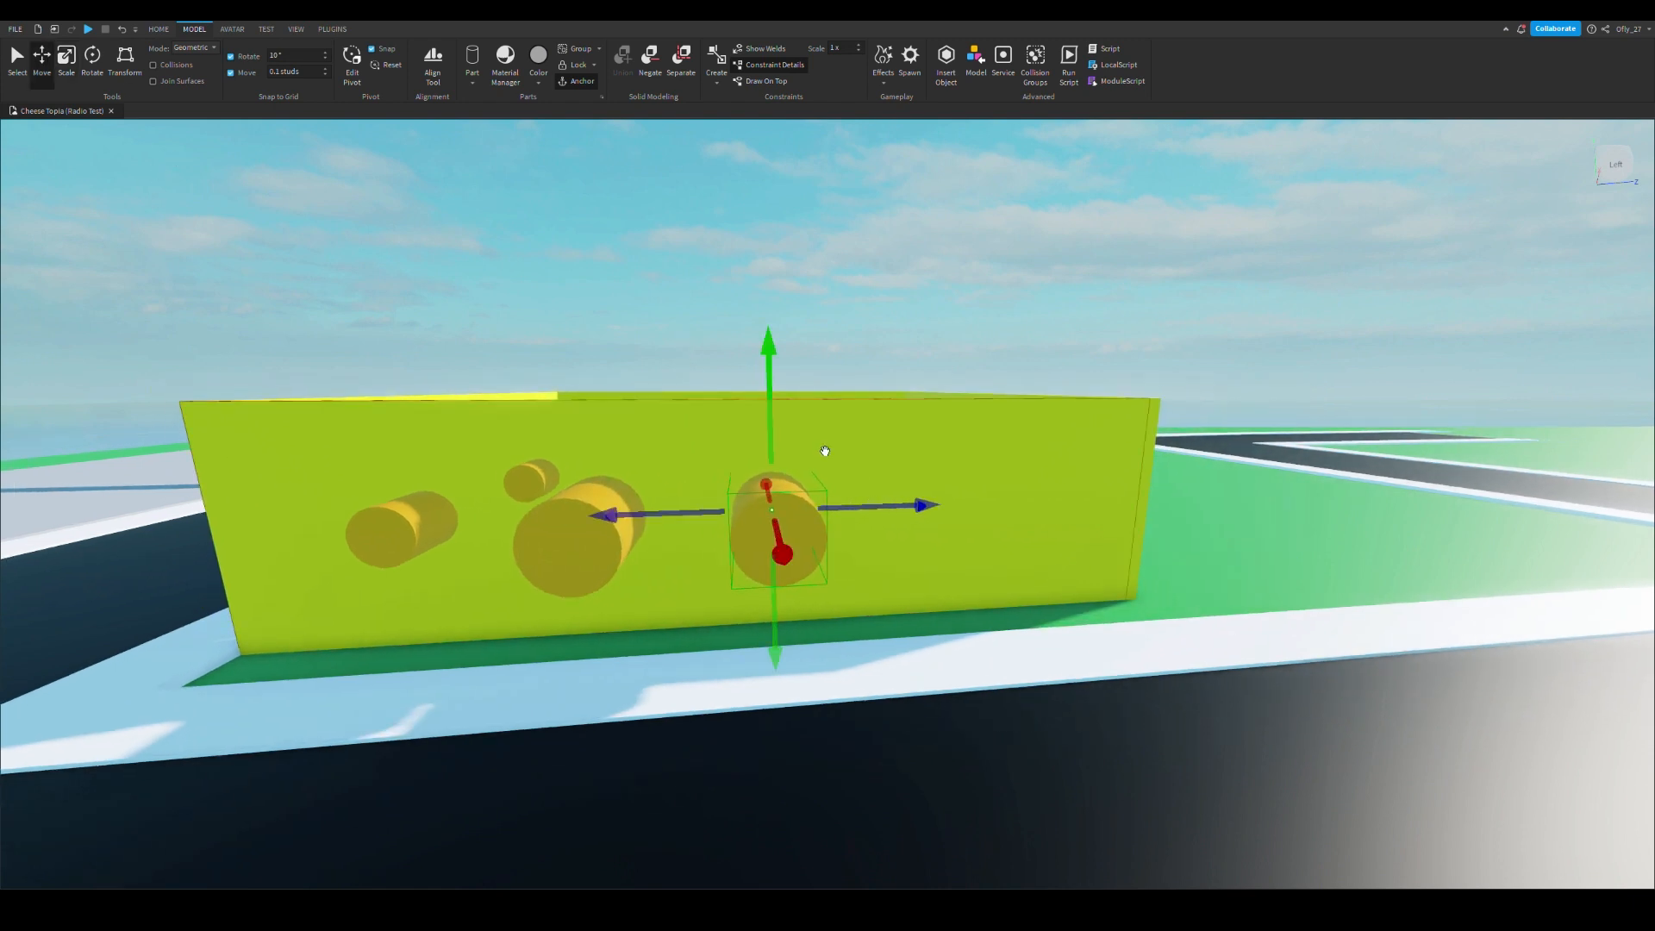
click(66, 67)
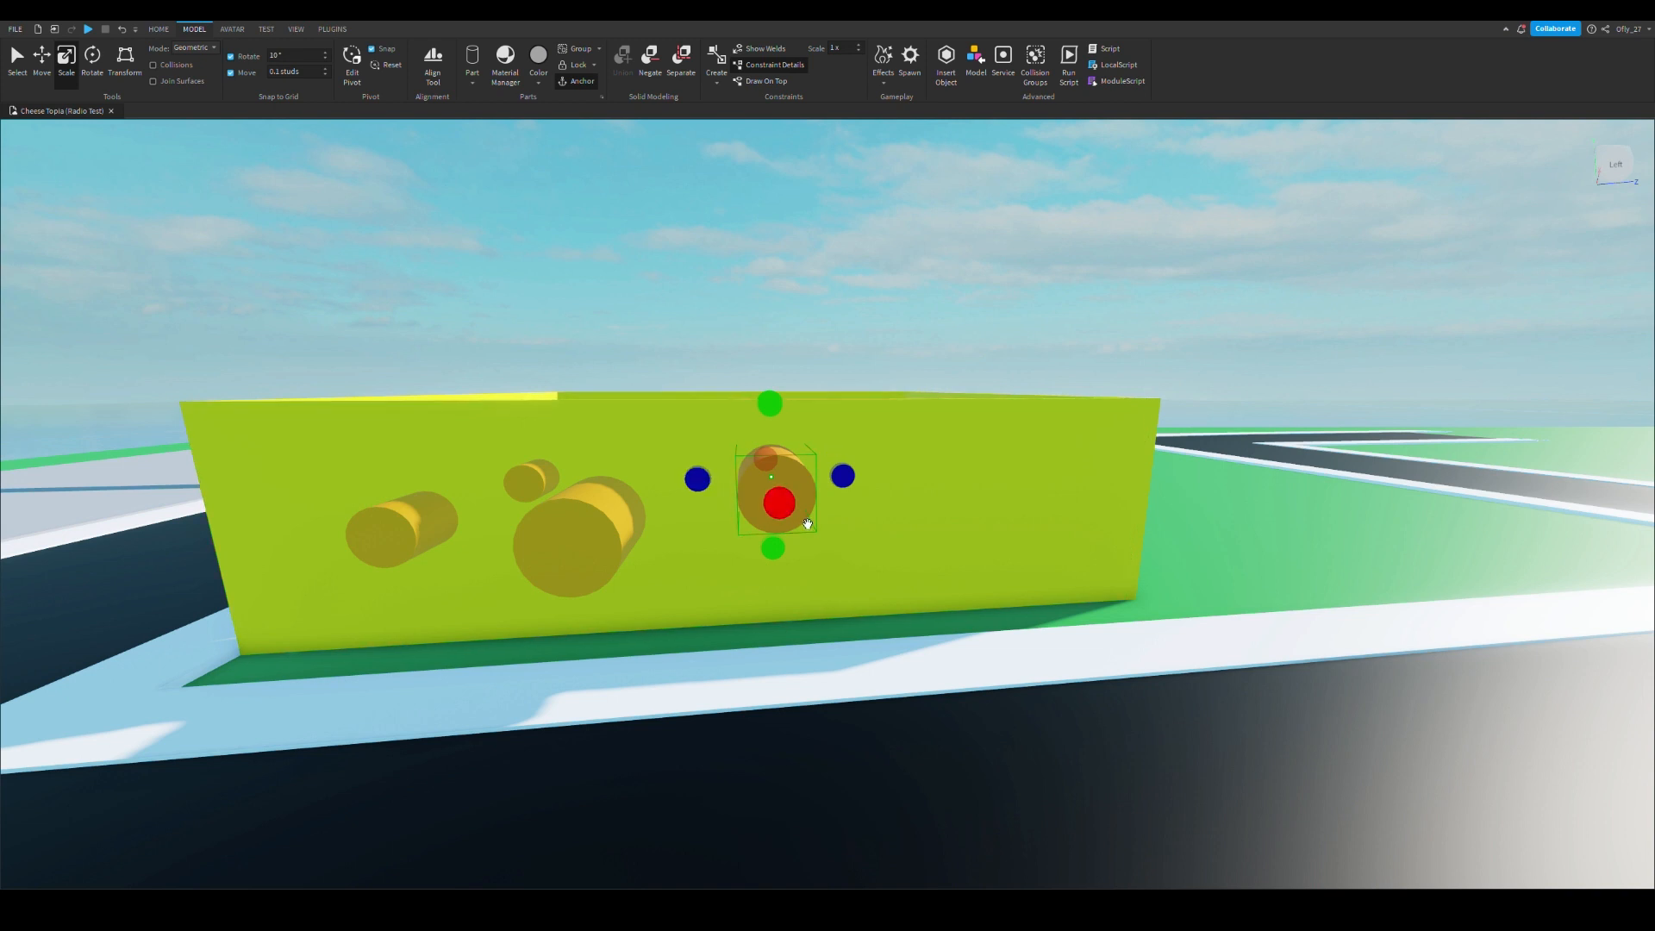
right_drag(605, 345, 587, 369)
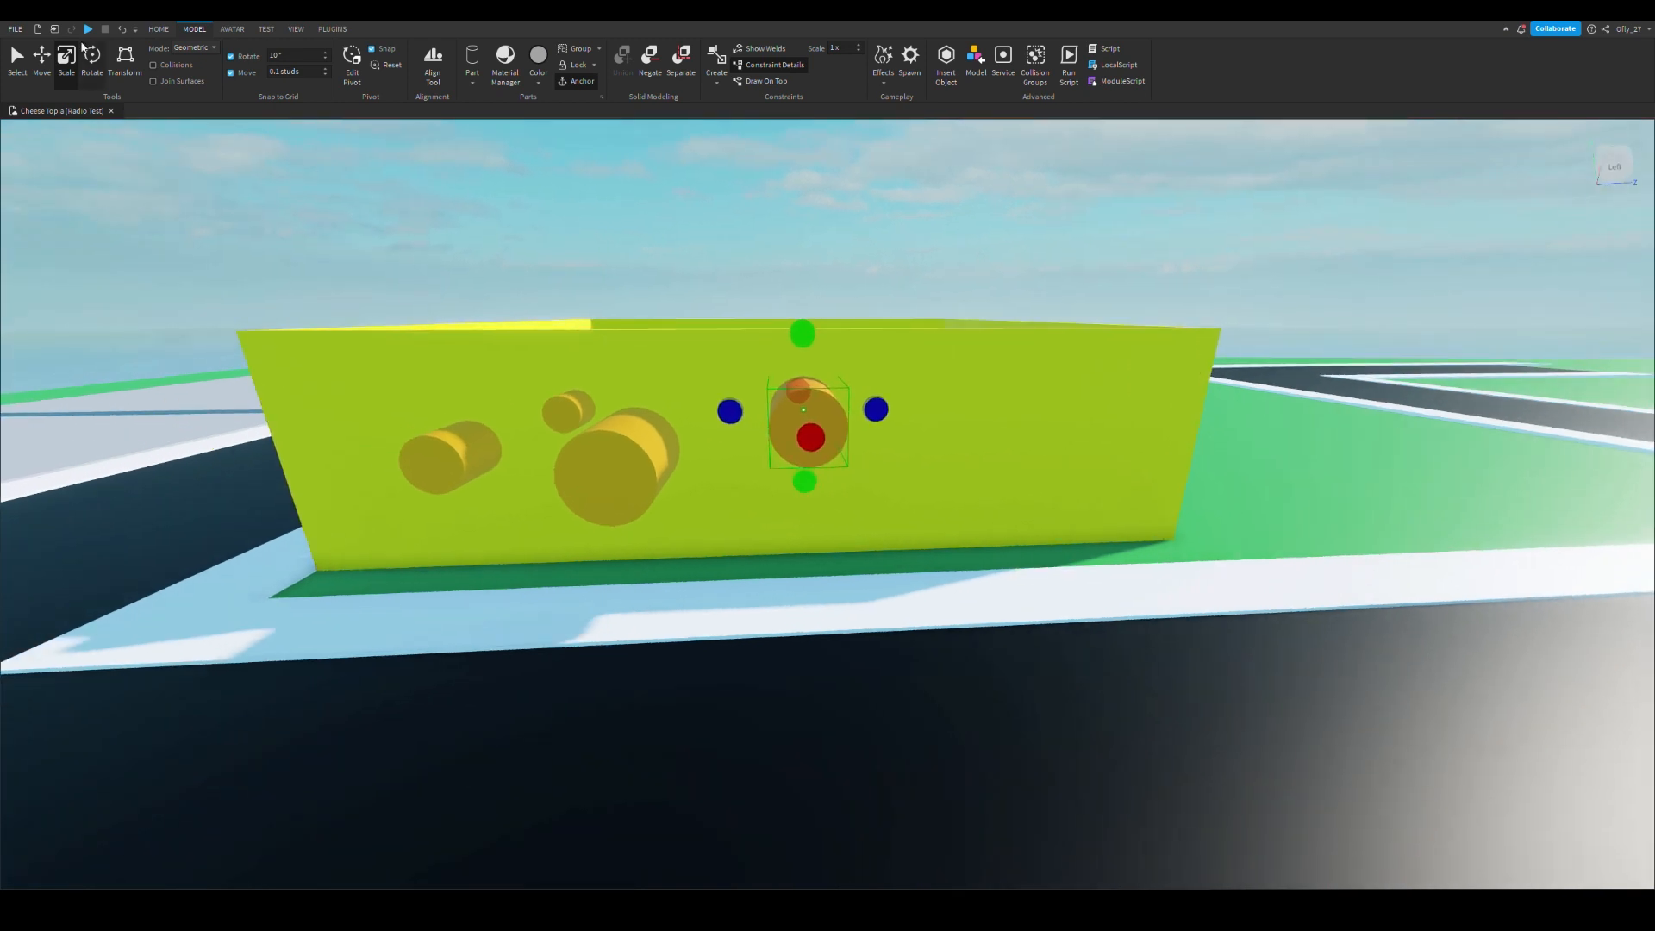
Duplicate the fourth negated cylinder and place the copy slightly lower and farther along the wall toward its right end
key(ctrl+d)
key(ctrl+2)
drag(897, 419, 1018, 485)
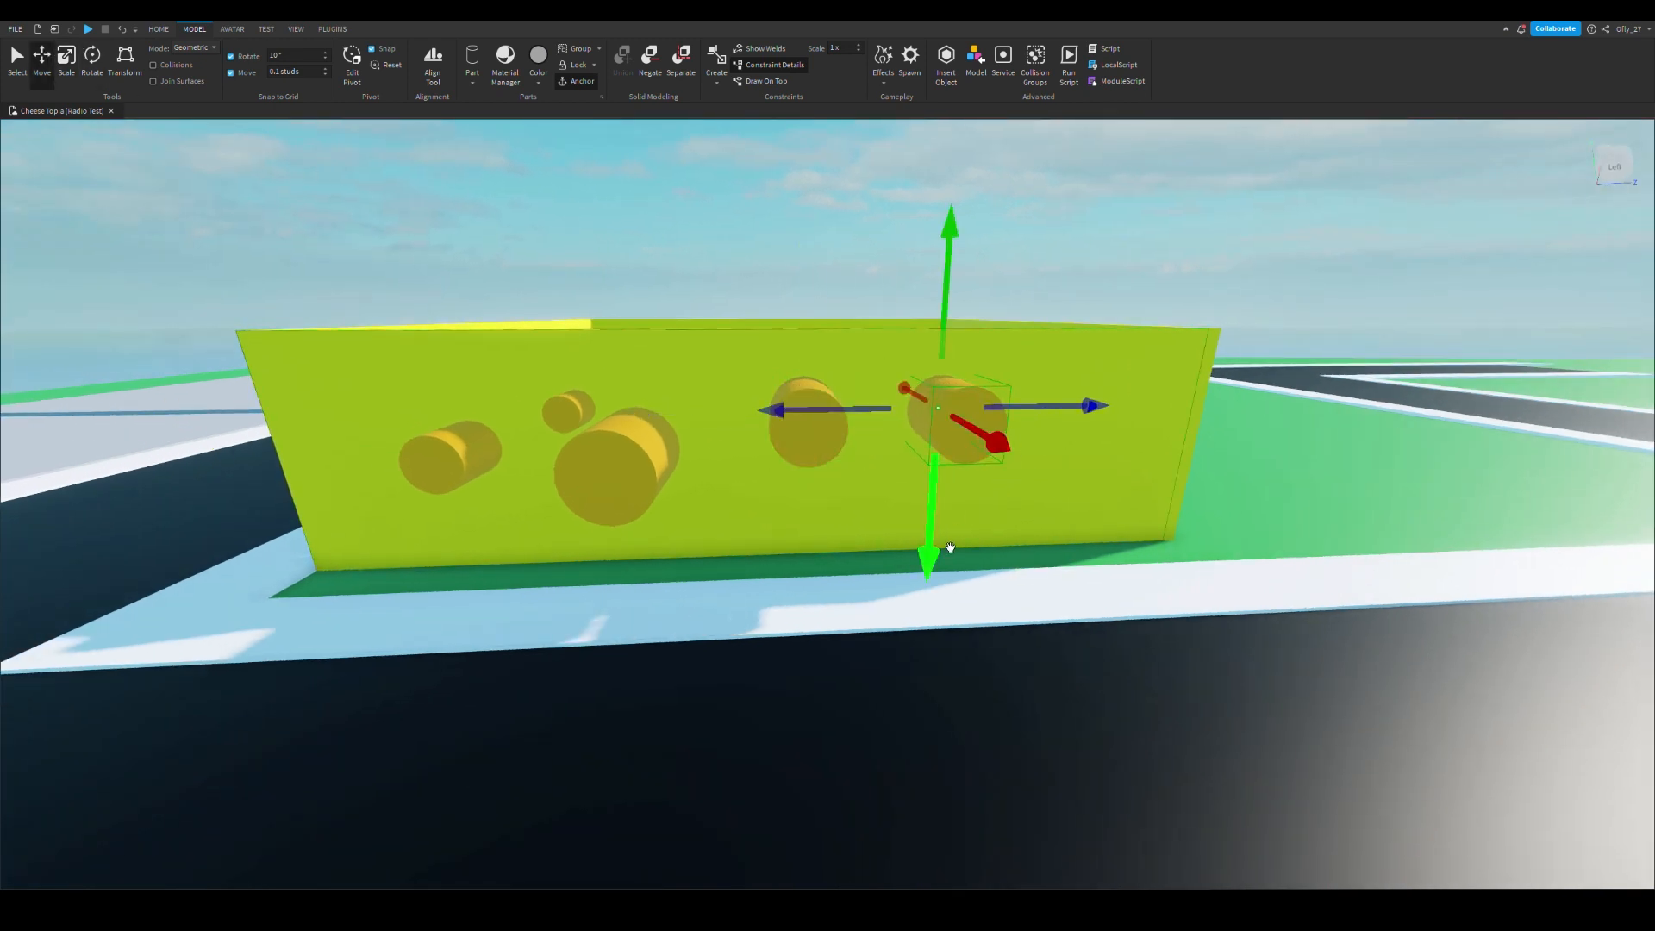
drag(950, 548, 950, 591)
click(1075, 464)
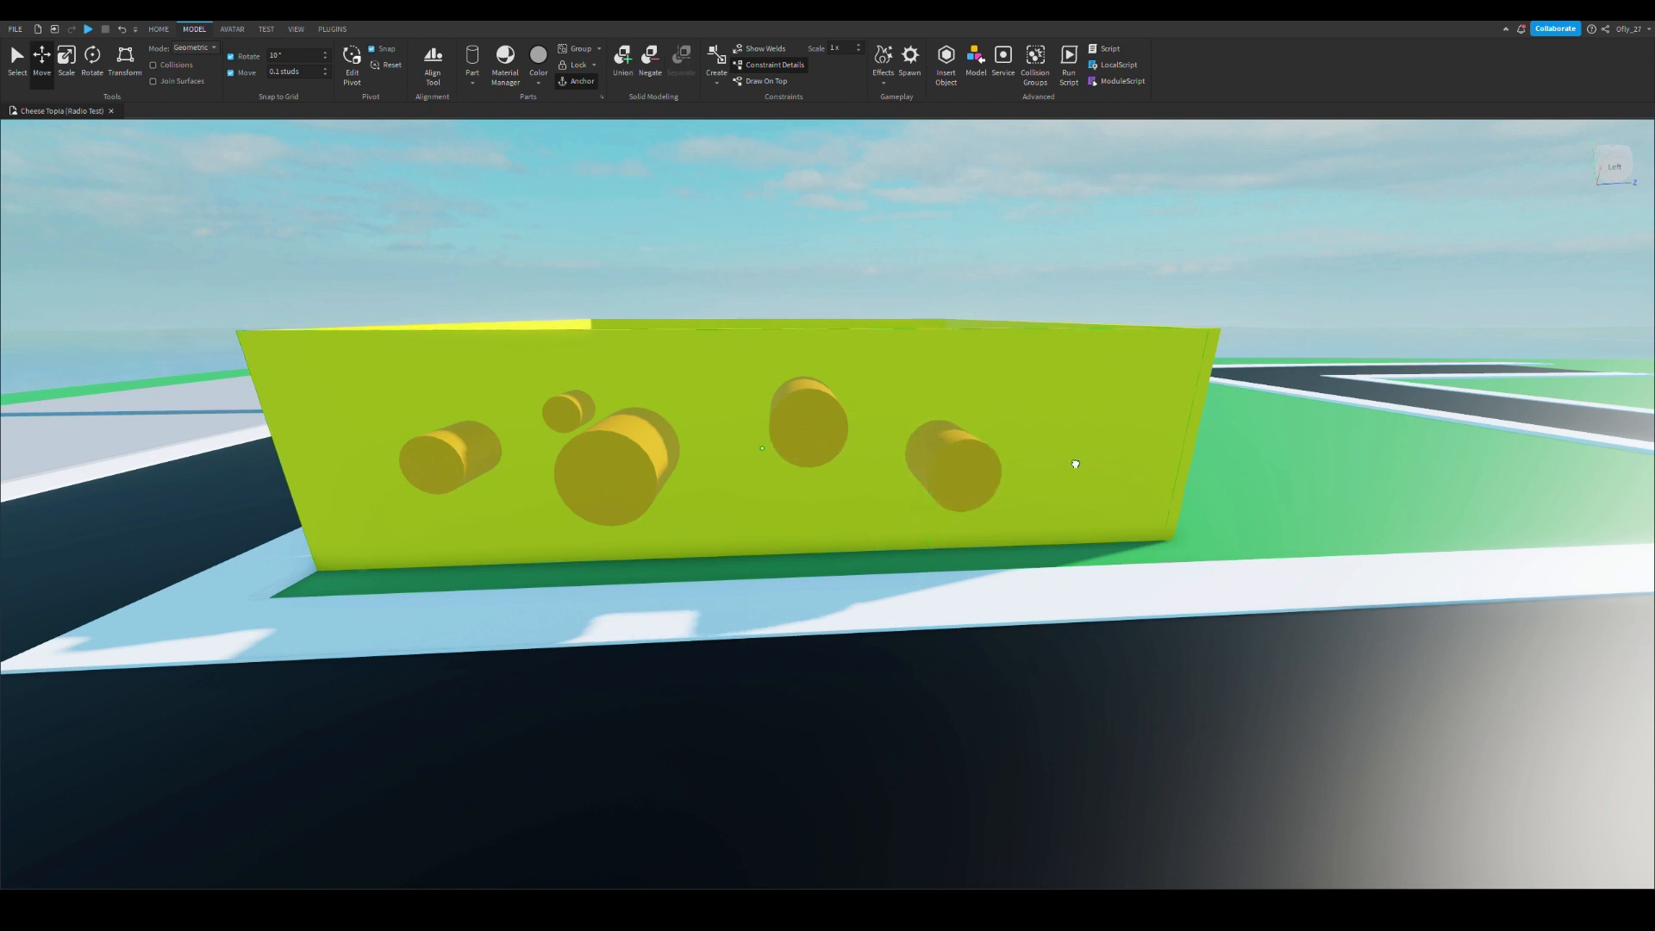
click(986, 477)
drag(1050, 452, 1073, 453)
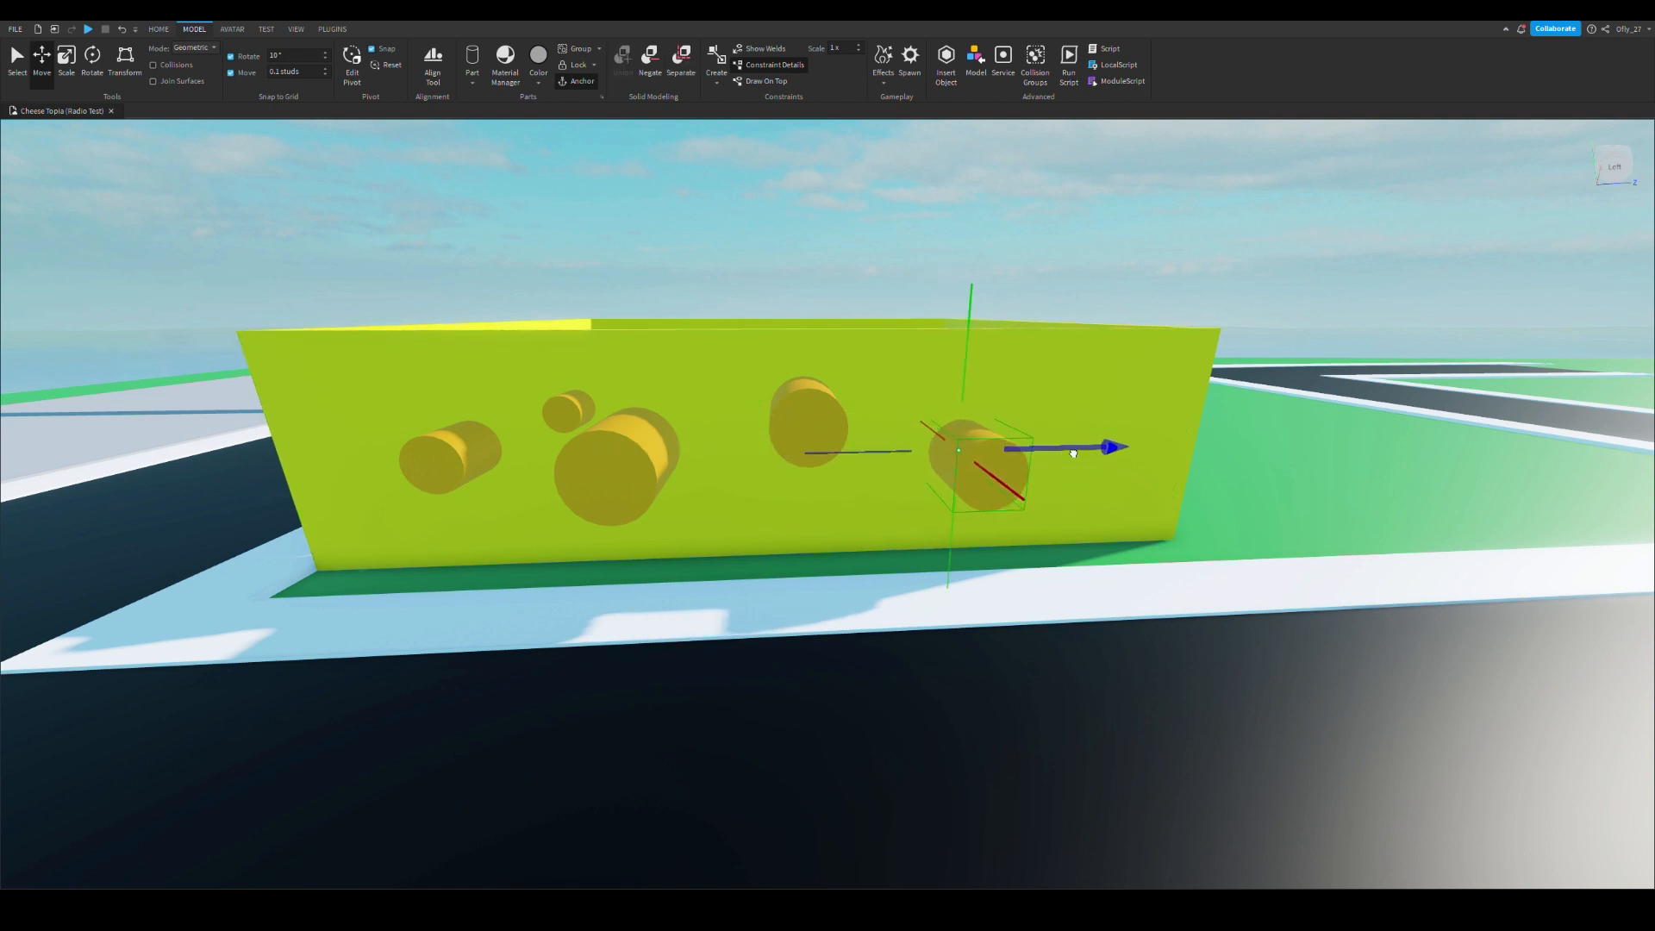
Shrink the fifth negated cylinder to roughly two thirds of its size
key(d)
right_drag(975, 348, 938, 425)
key(w)
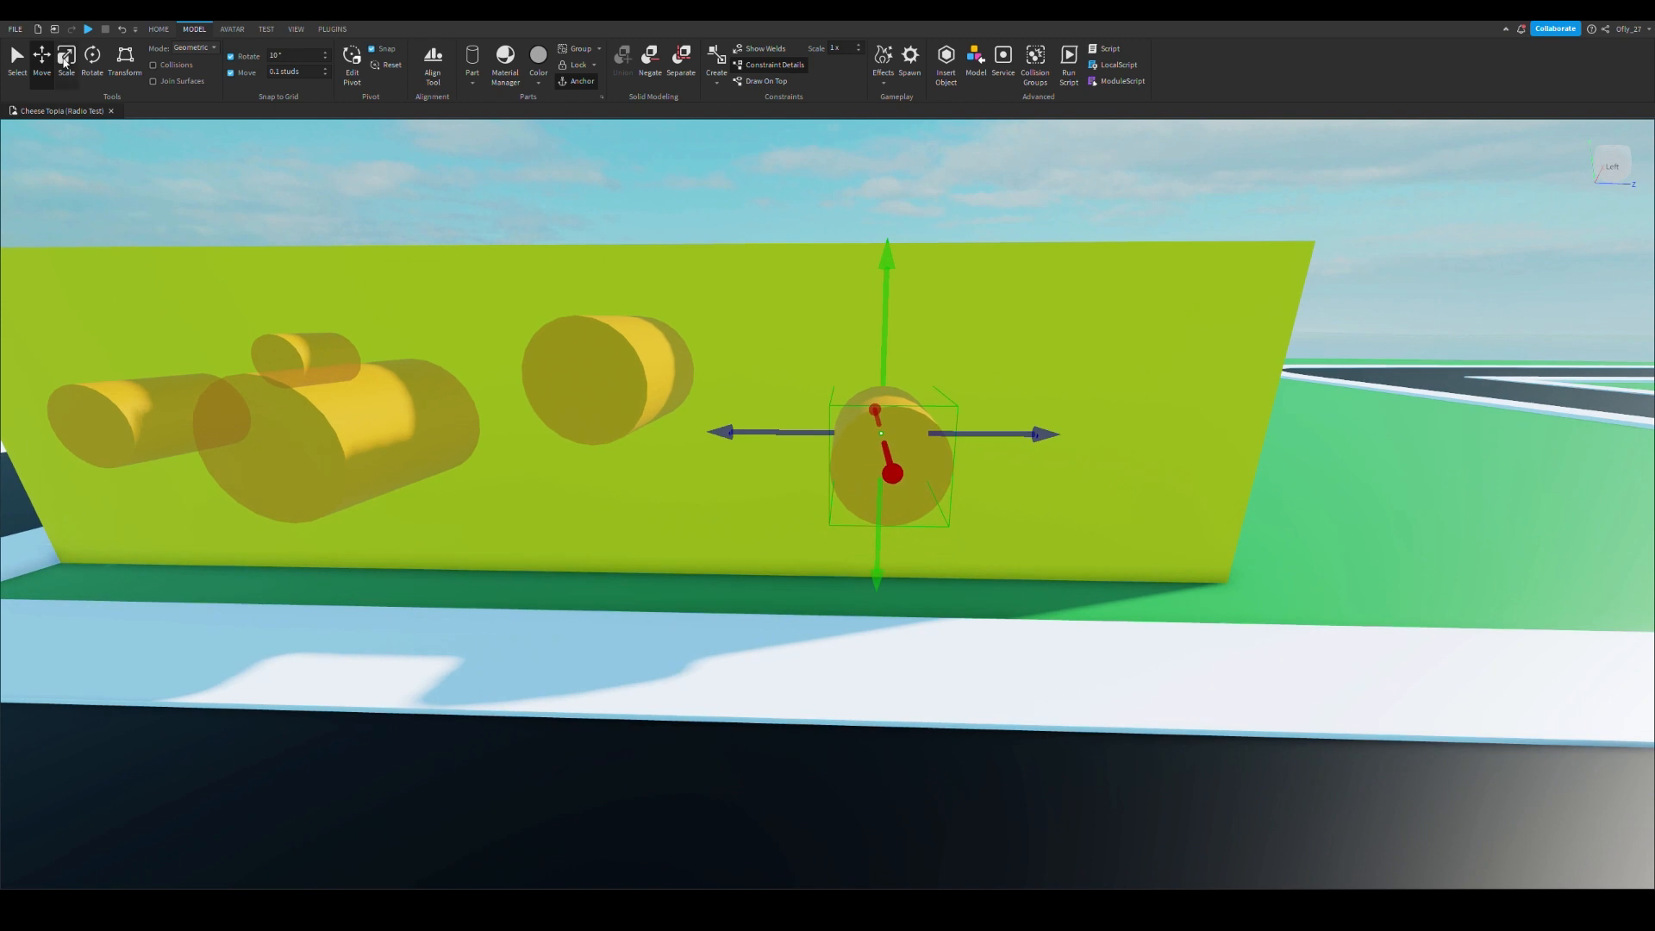
click(65, 61)
drag(871, 339, 869, 366)
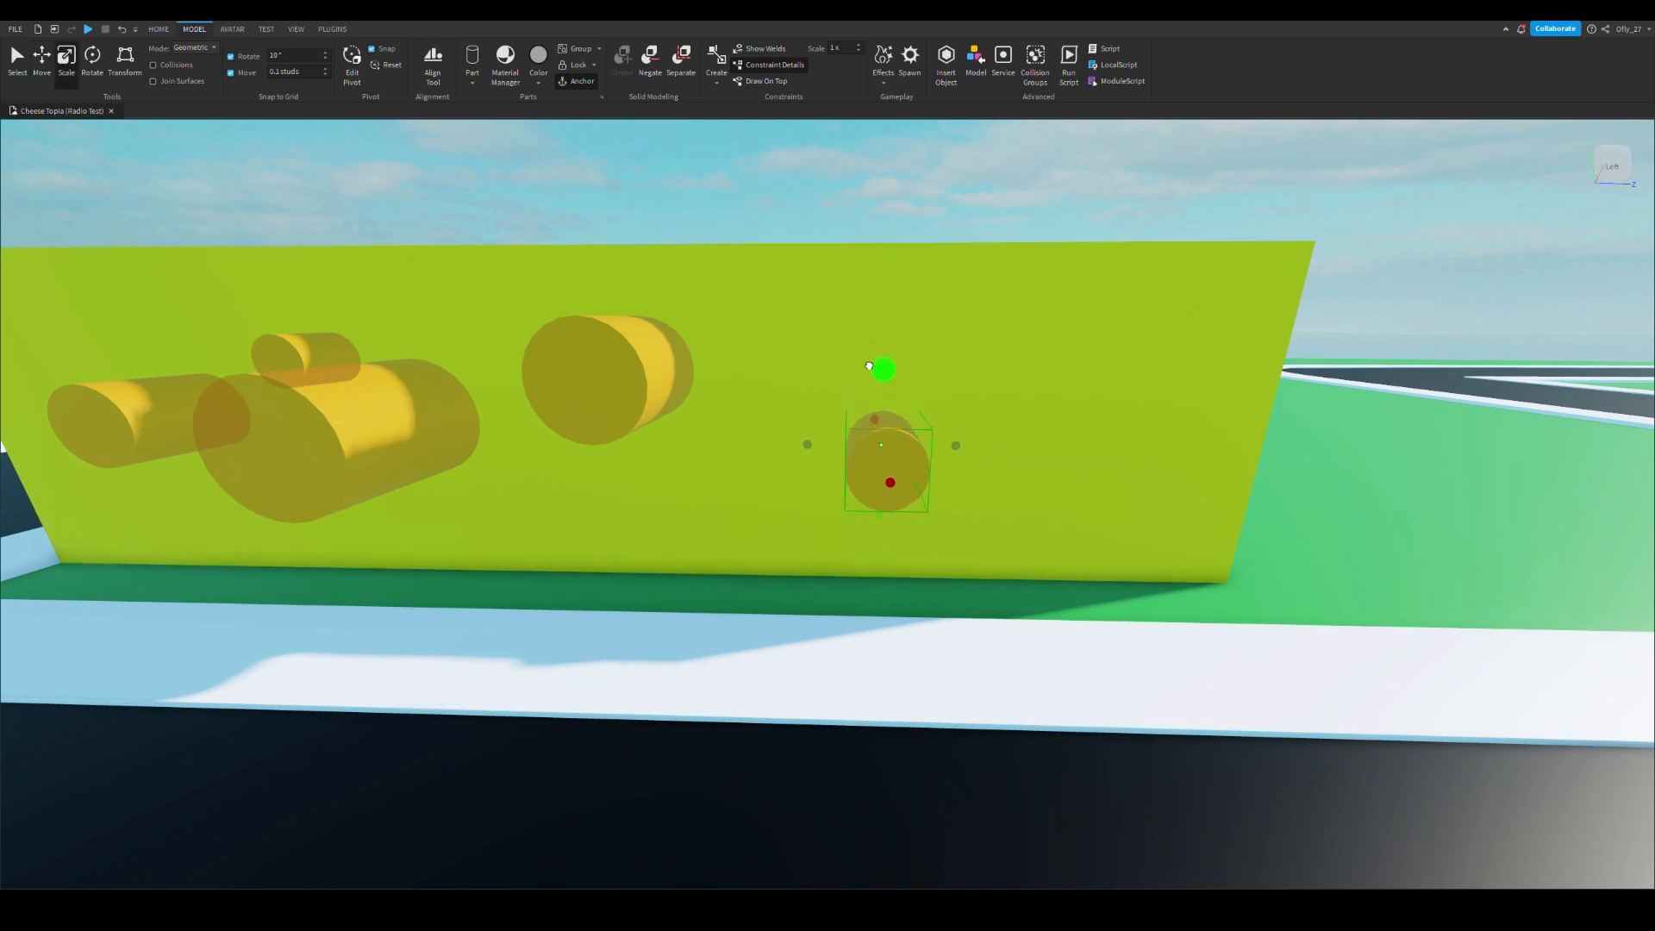
Duplicate the shrunken cylinder repeatedly and spread resized copies over the bare parts of the wall
click(41, 61)
key(ctrl+d)
click(67, 61)
right_drag(894, 373, 782, 672)
key(ctrl+d)
click(41, 60)
key(ctrl+d)
click(66, 60)
Add more resized negated cylinders around the first ones, including a small one near the wall's upper left corner
right_drag(979, 450, 886, 465)
click(42, 61)
click(66, 60)
click(797, 527)
key(ctrl+d)
click(42, 61)
drag(797, 528, 886, 595)
click(66, 60)
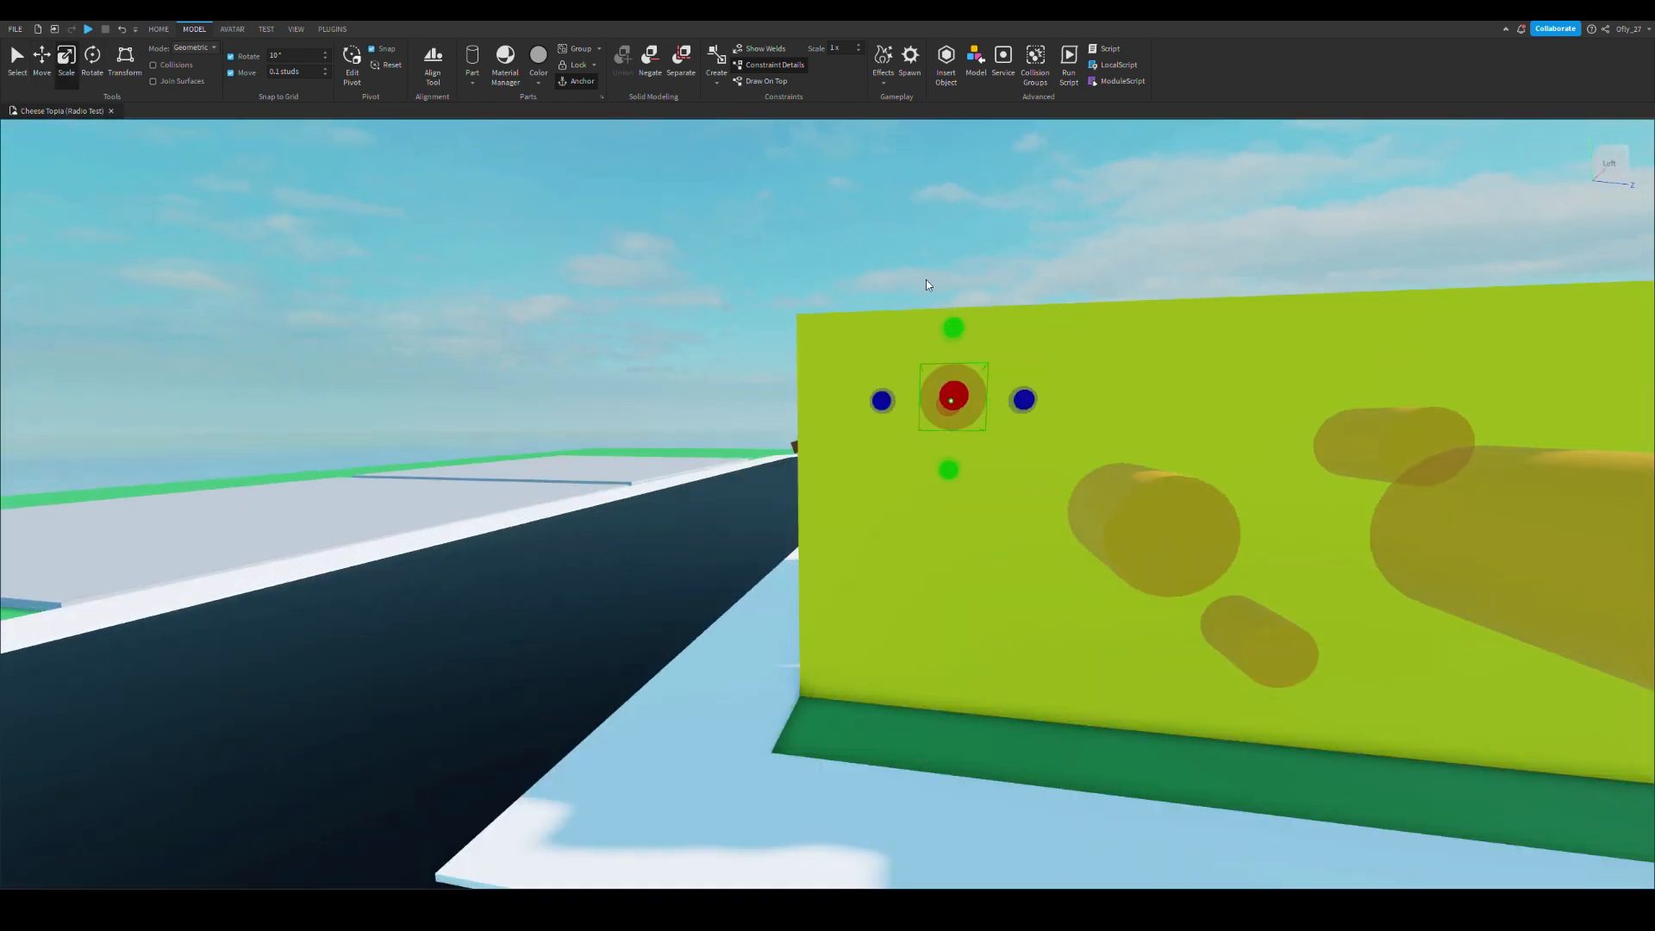
Duplicate the cylinder near the wall's upper left corner and place a copy near the lower left corner
key(ctrl+d)
key(ctrl+2)
drag(954, 397, 872, 591)
key(ctrl+3)
right_drag(872, 591, 1001, 529)
key(ctrl+d)
drag(1001, 529, 839, 592)
click(948, 238)
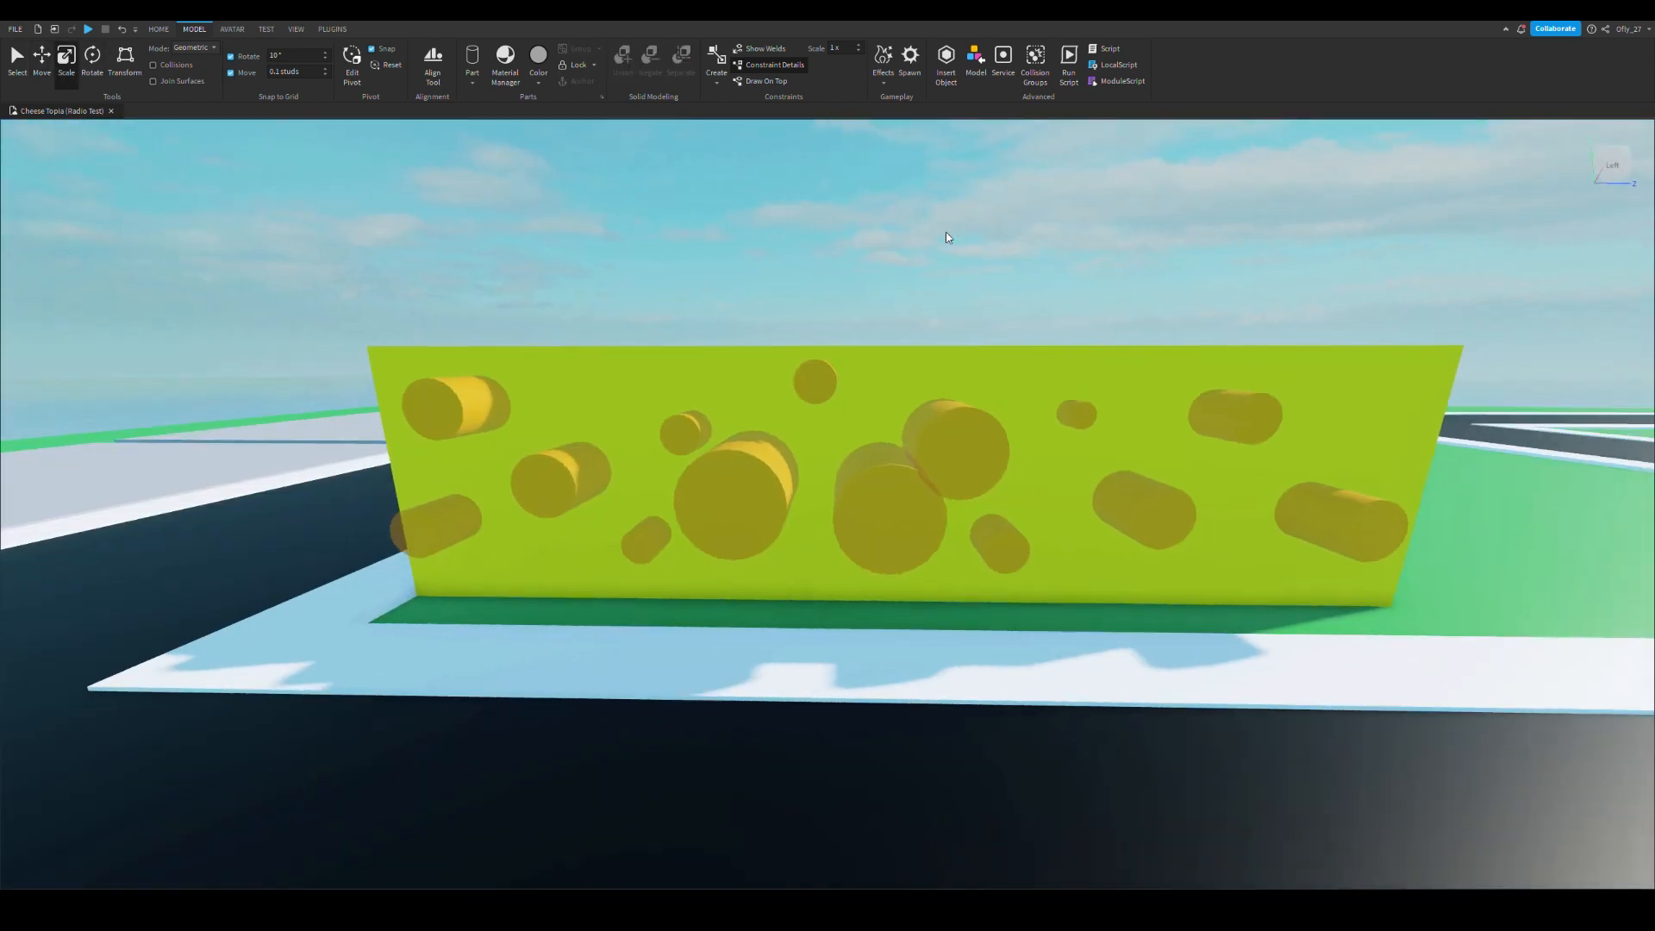
Duplicate the three biggest negated cylinders in place so each has a second cutting copy
scroll(923, 523, up, 3)
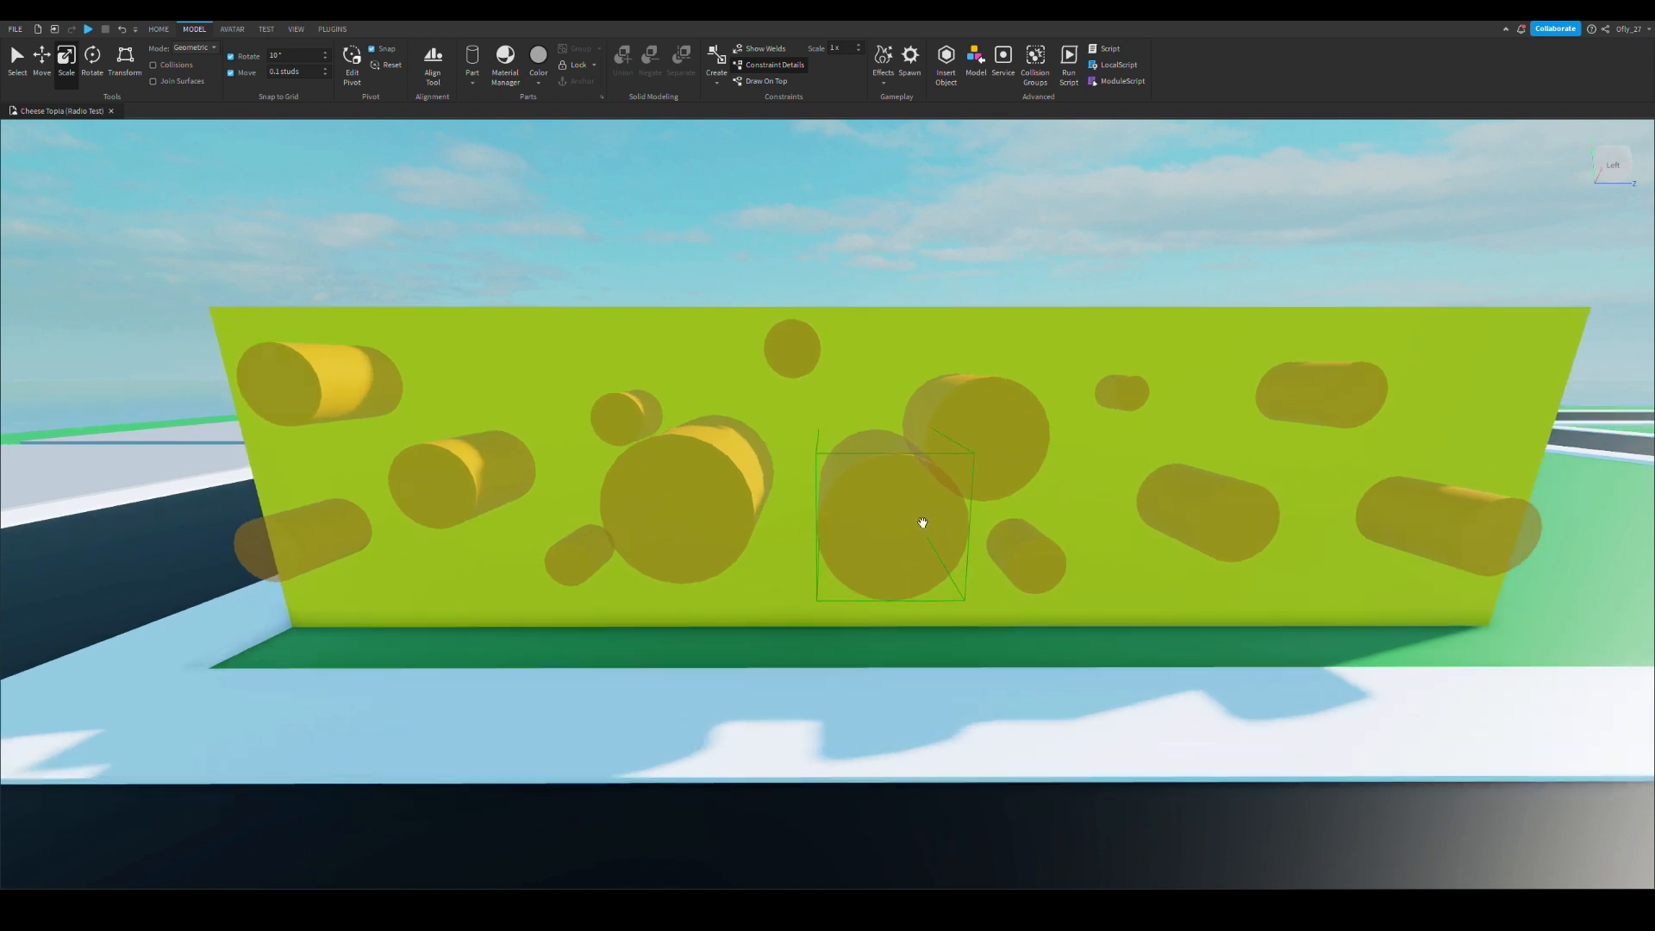
click(923, 524)
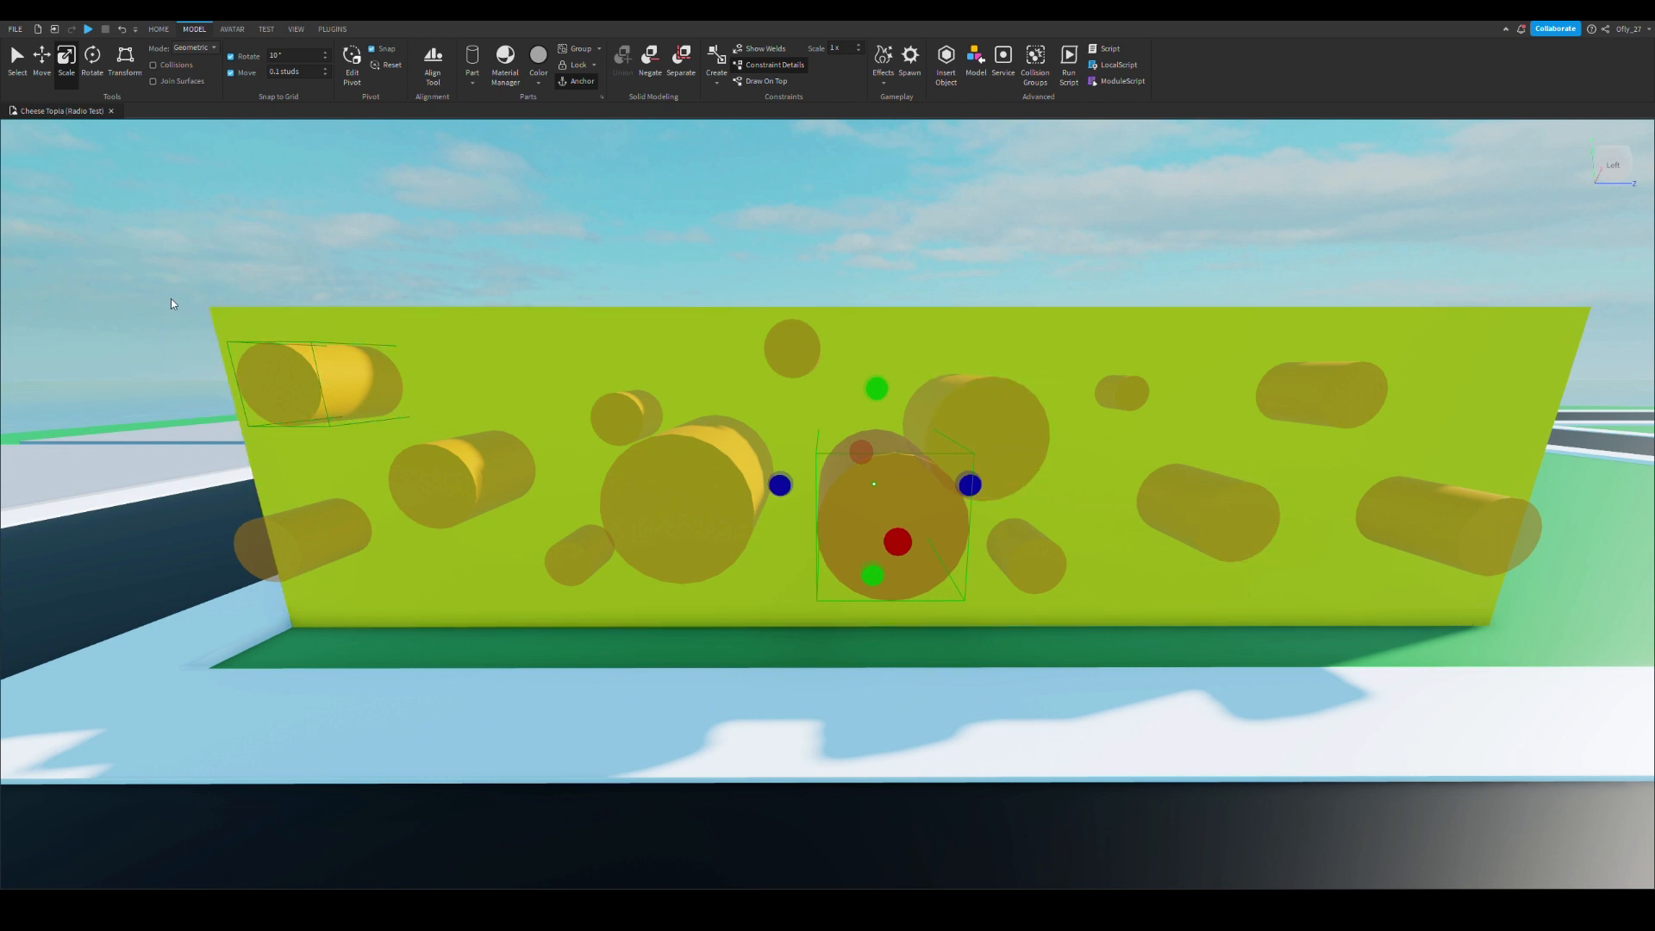
right_drag(650, 335, 1052, 441)
click(1056, 437)
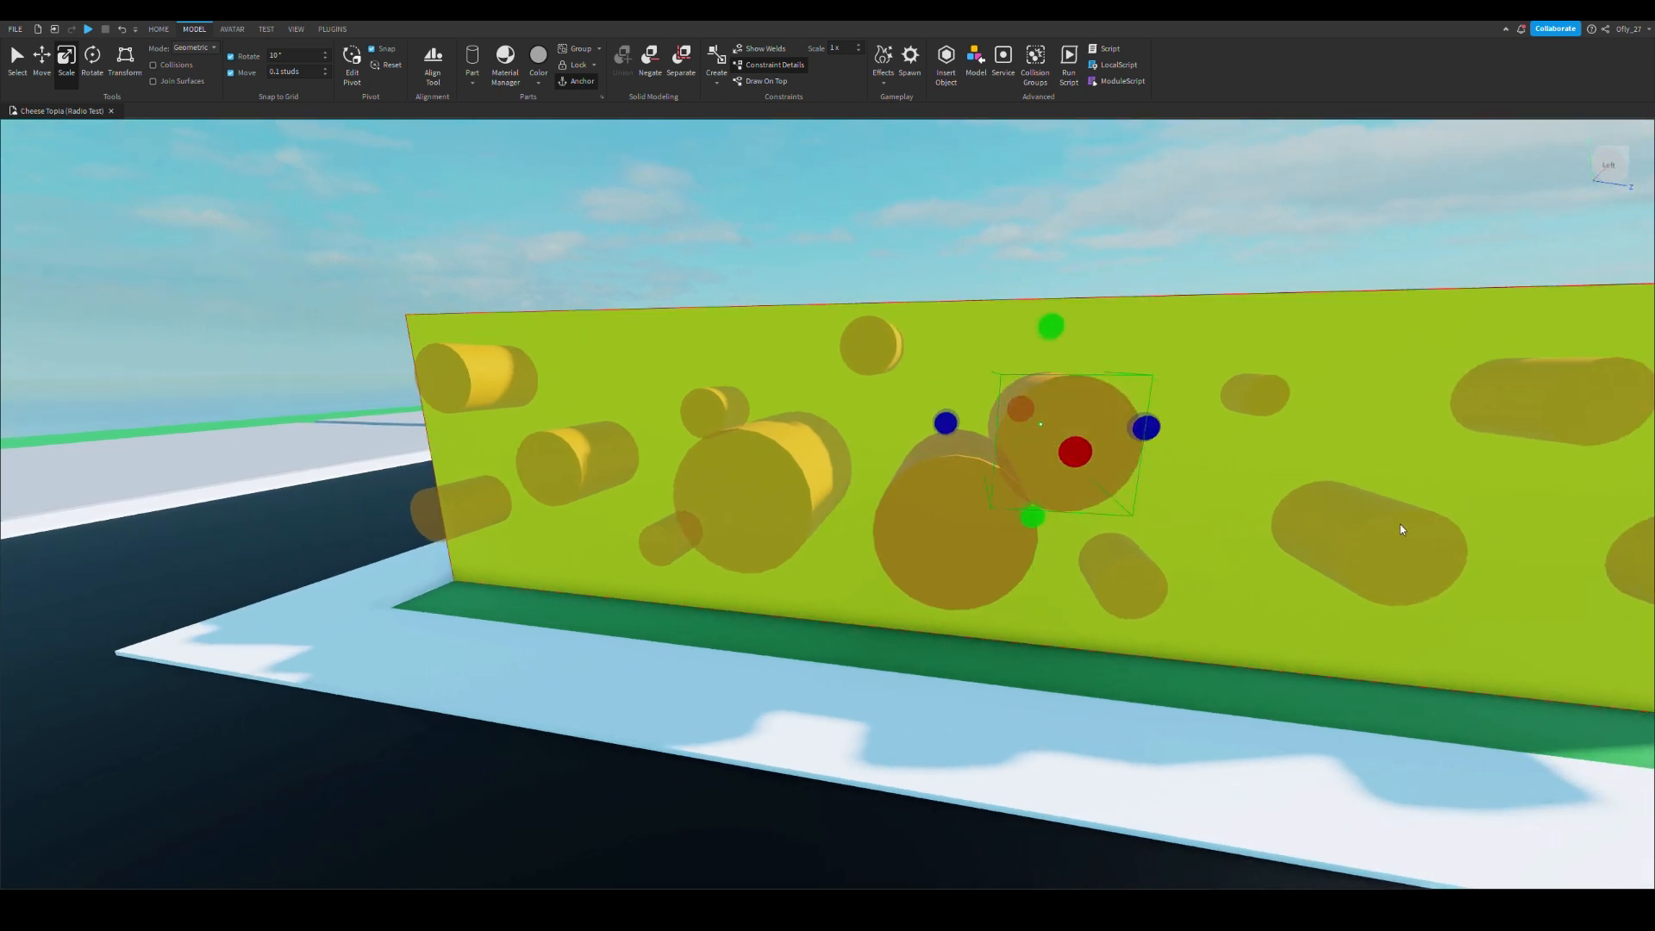
right_drag(1153, 422, 1155, 405)
key(a)
click(869, 529)
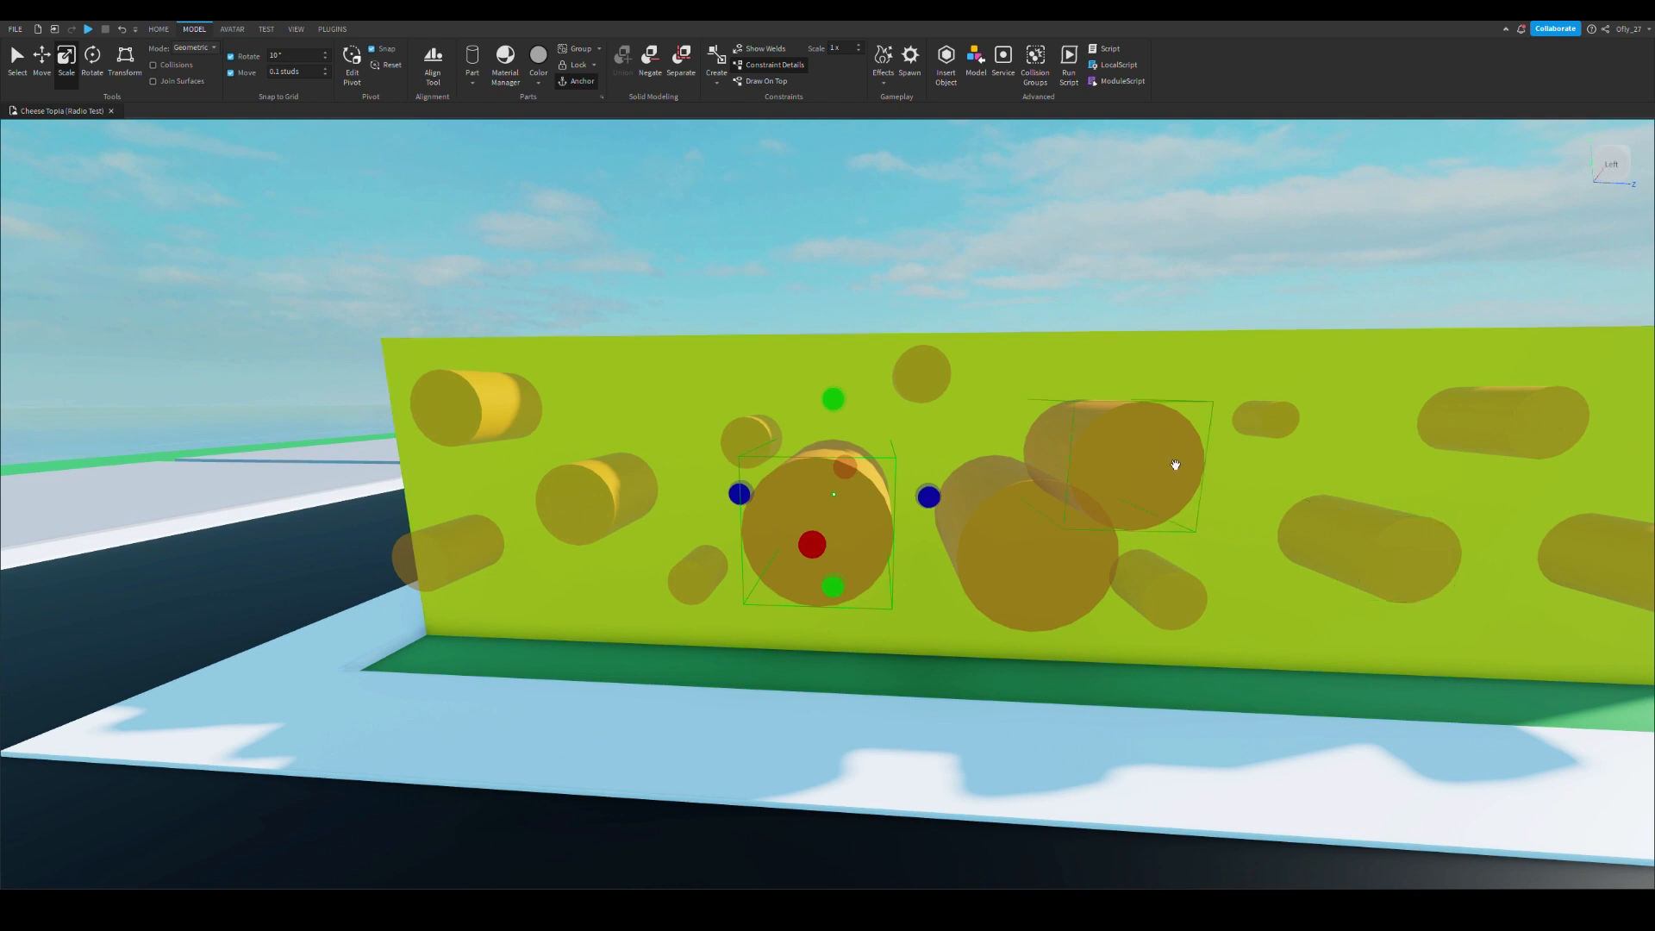
Union one set of negated cylinders with the outer wall to cut the round holes, keeping the three big duplicates
right_drag(1175, 466, 1183, 459)
key(ctrl+z)
key(ctrl+a)
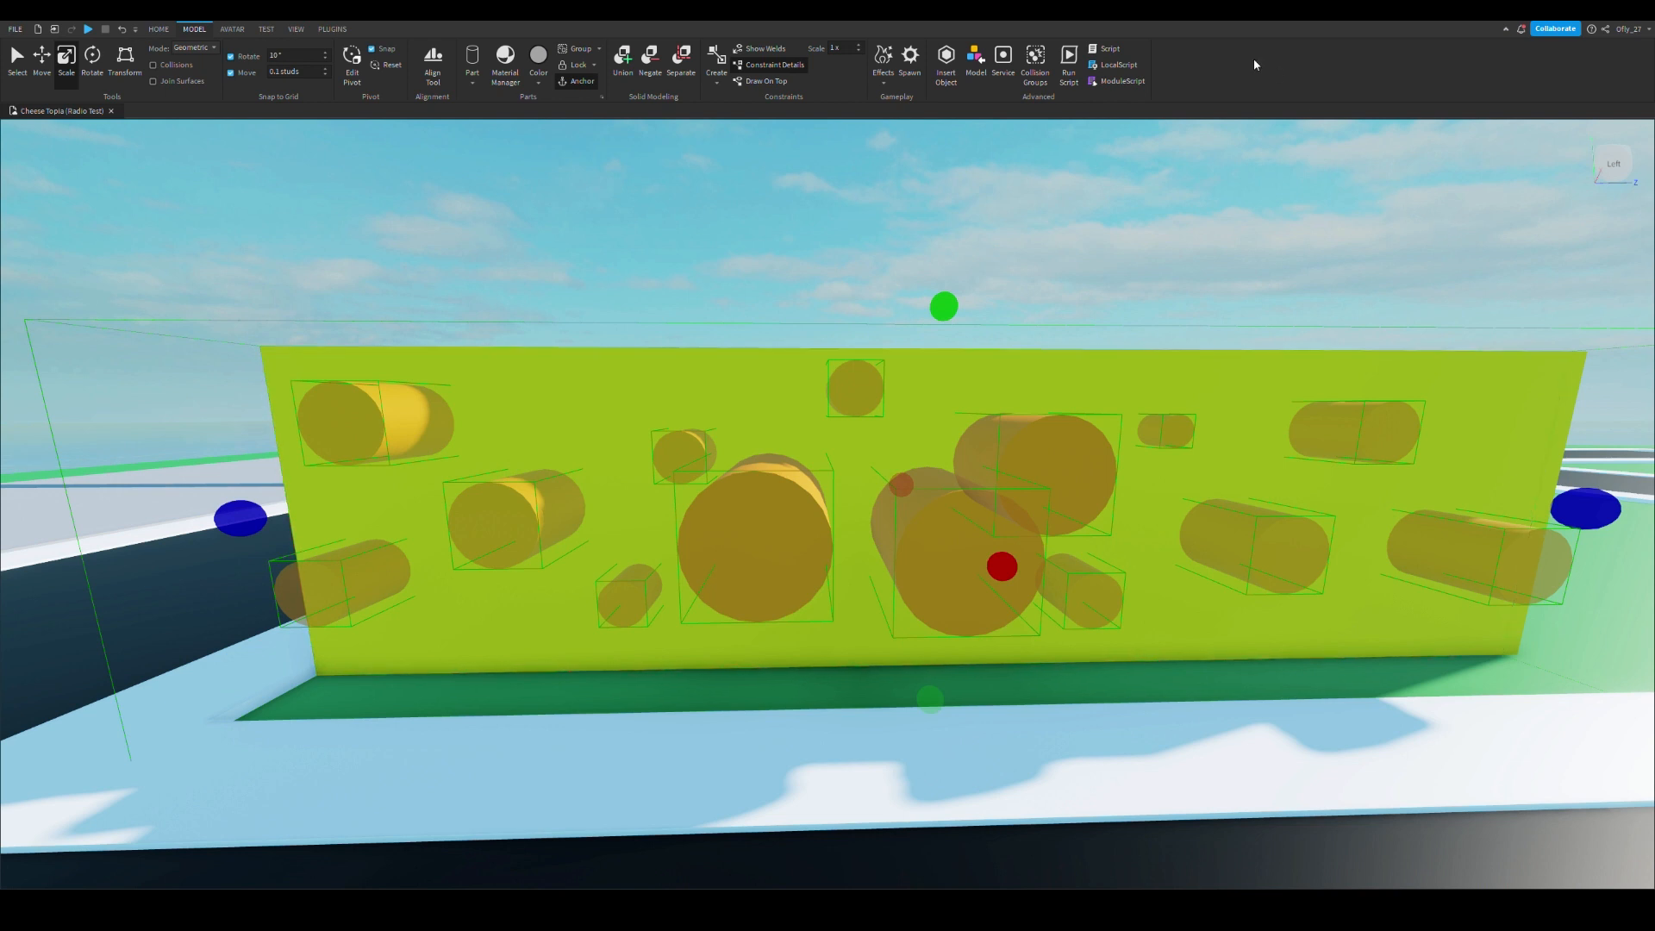
click(617, 69)
key(w)
right_drag(920, 413, 920, 413)
key(w)
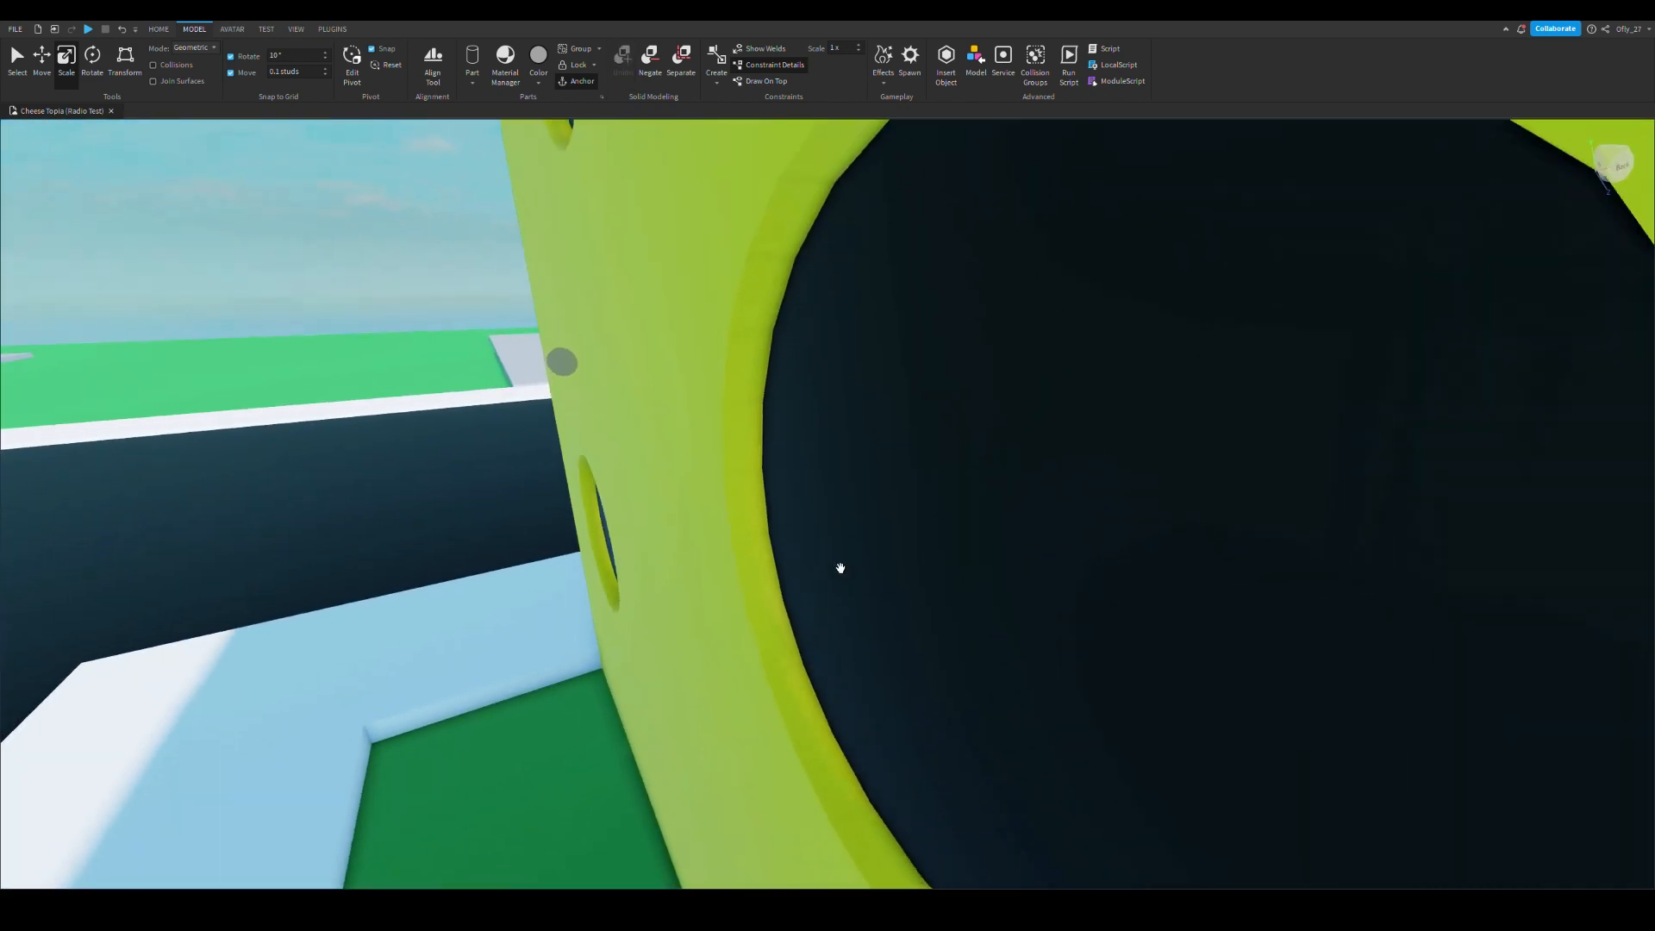
right_drag(841, 568, 841, 568)
scroll(729, 442, down, 10)
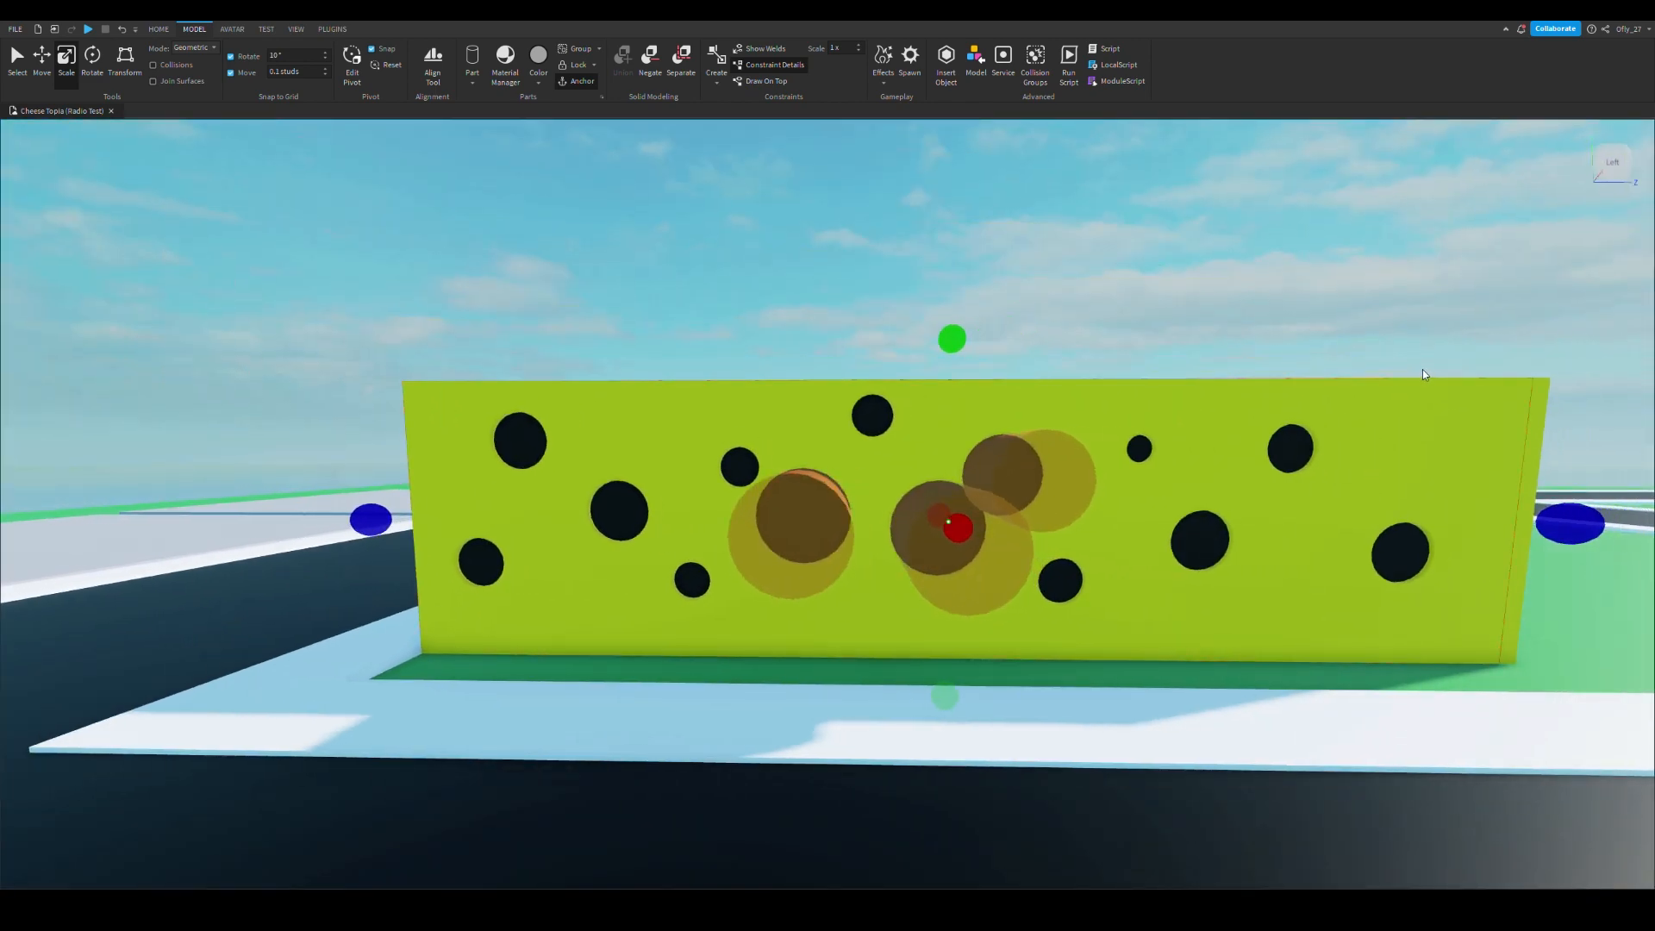
key(ctrl+z)
click(1416, 380)
key(ctrl+a)
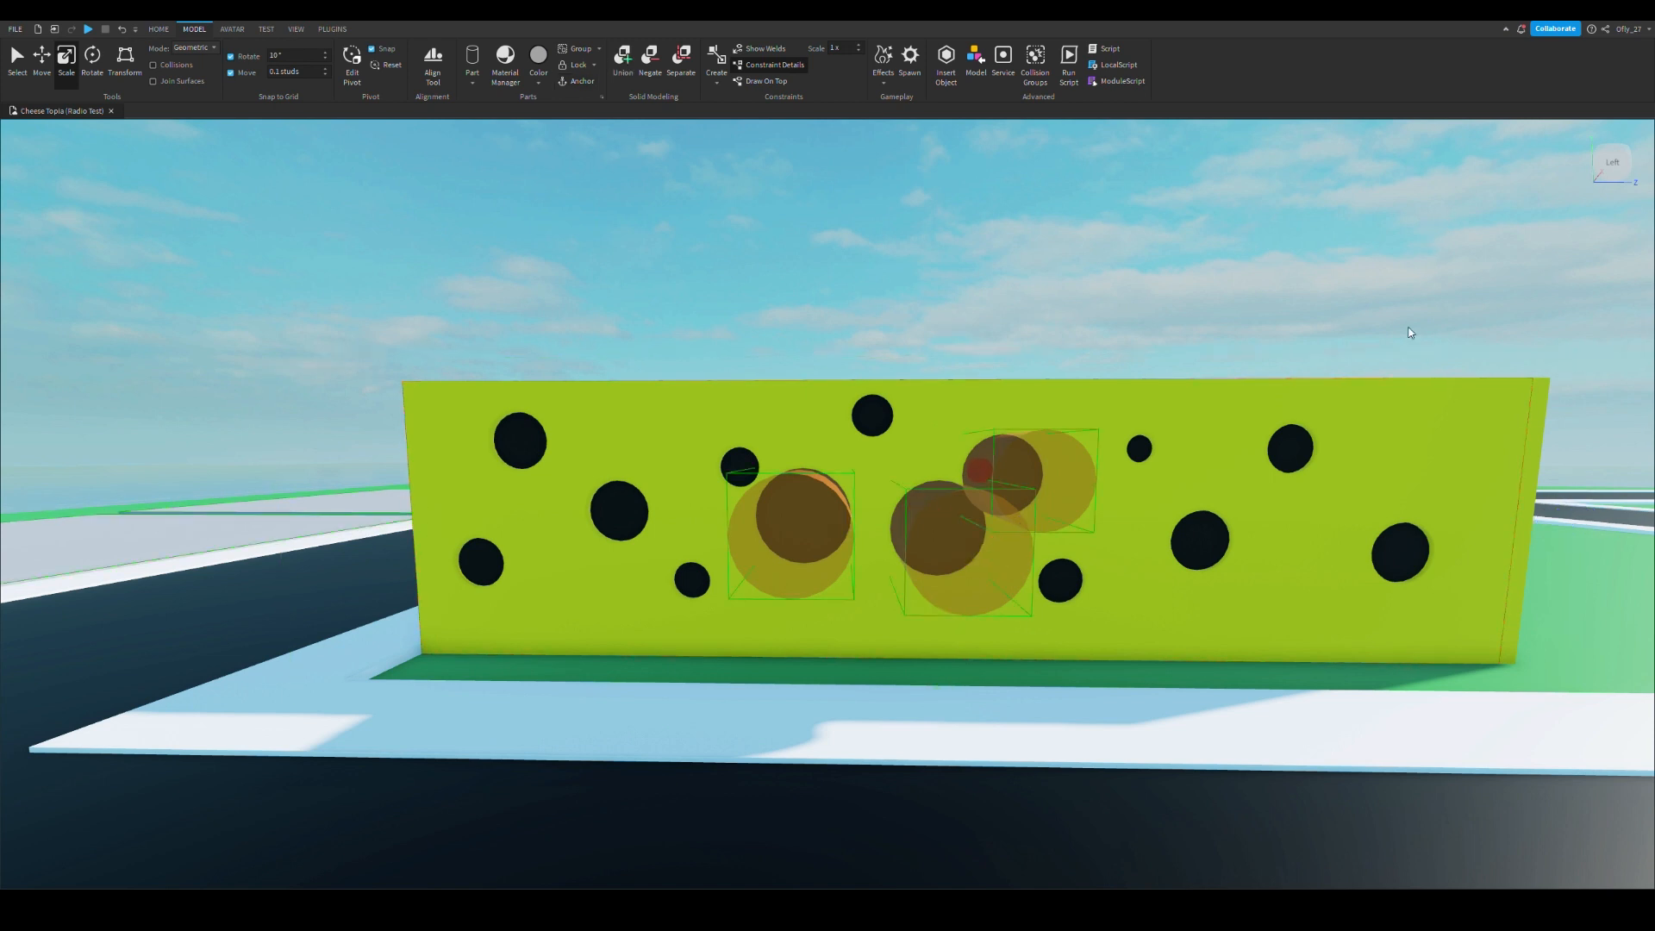
click(1421, 407)
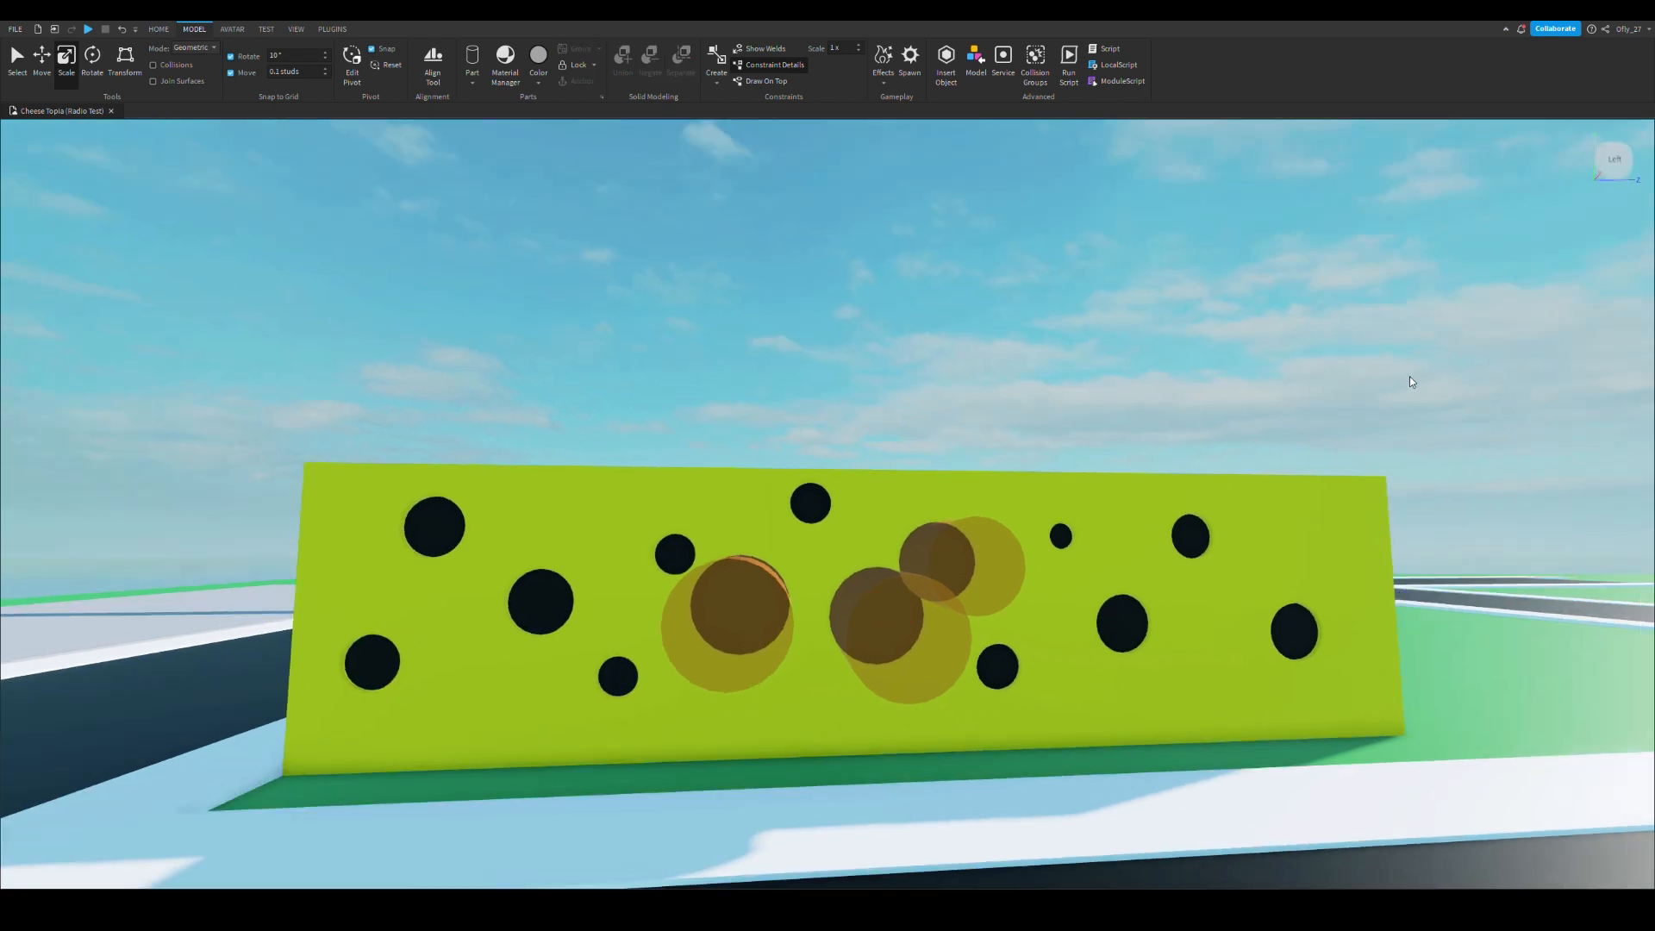
click(1412, 377)
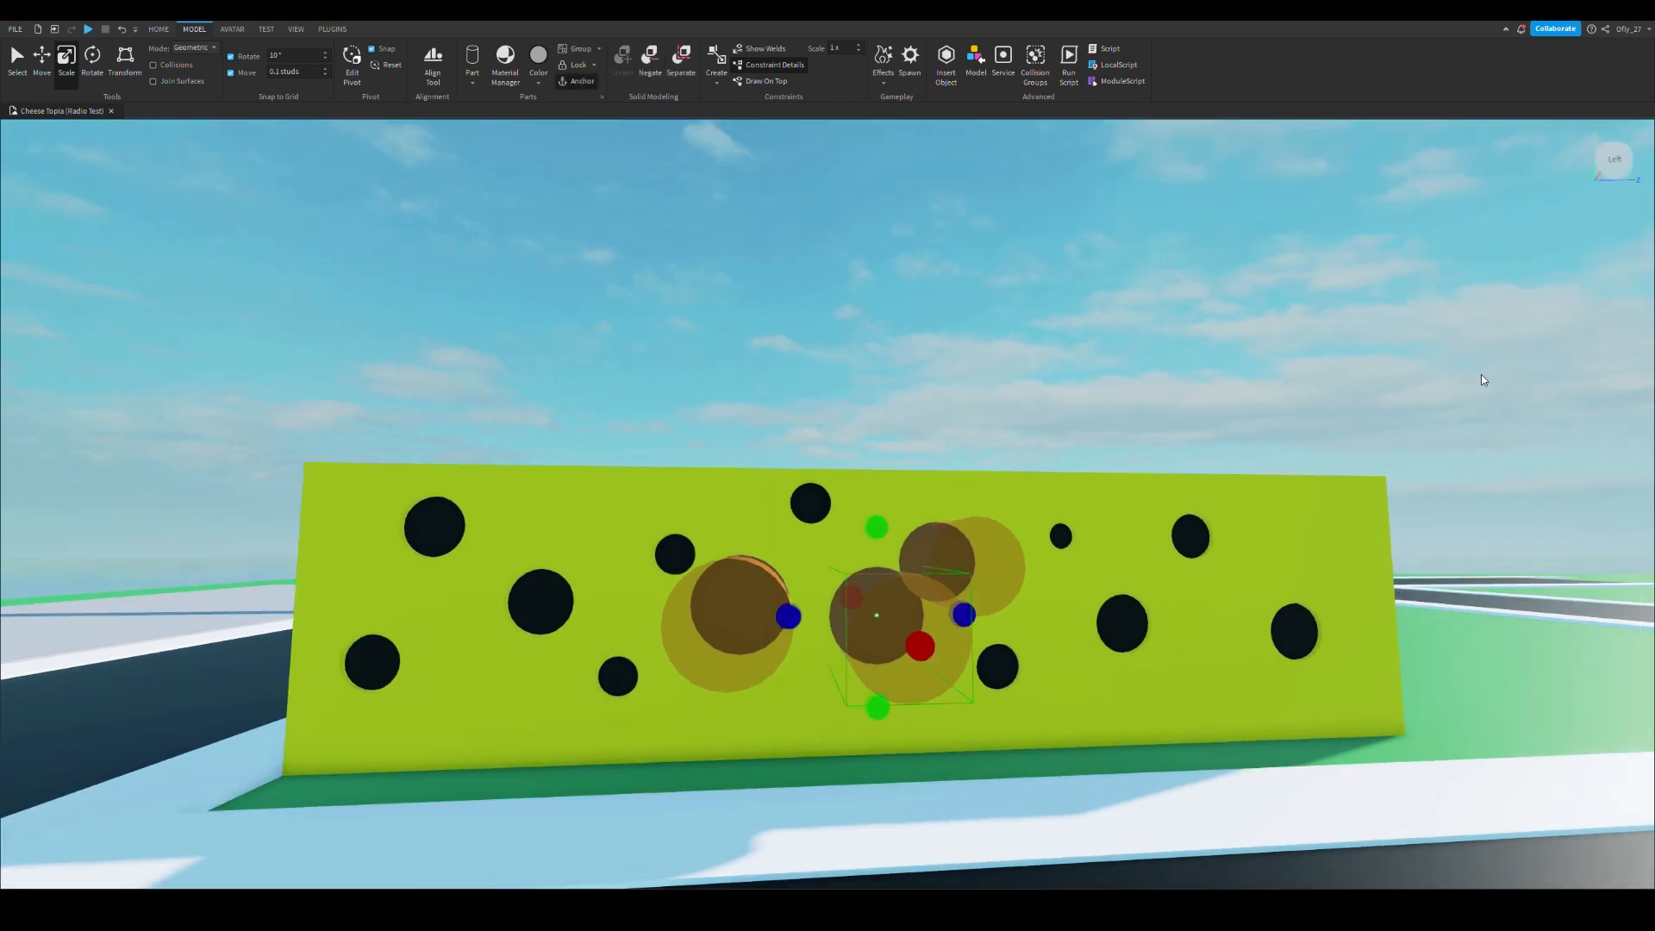
ctrl+click(1469, 370)
ctrl+click(1451, 361)
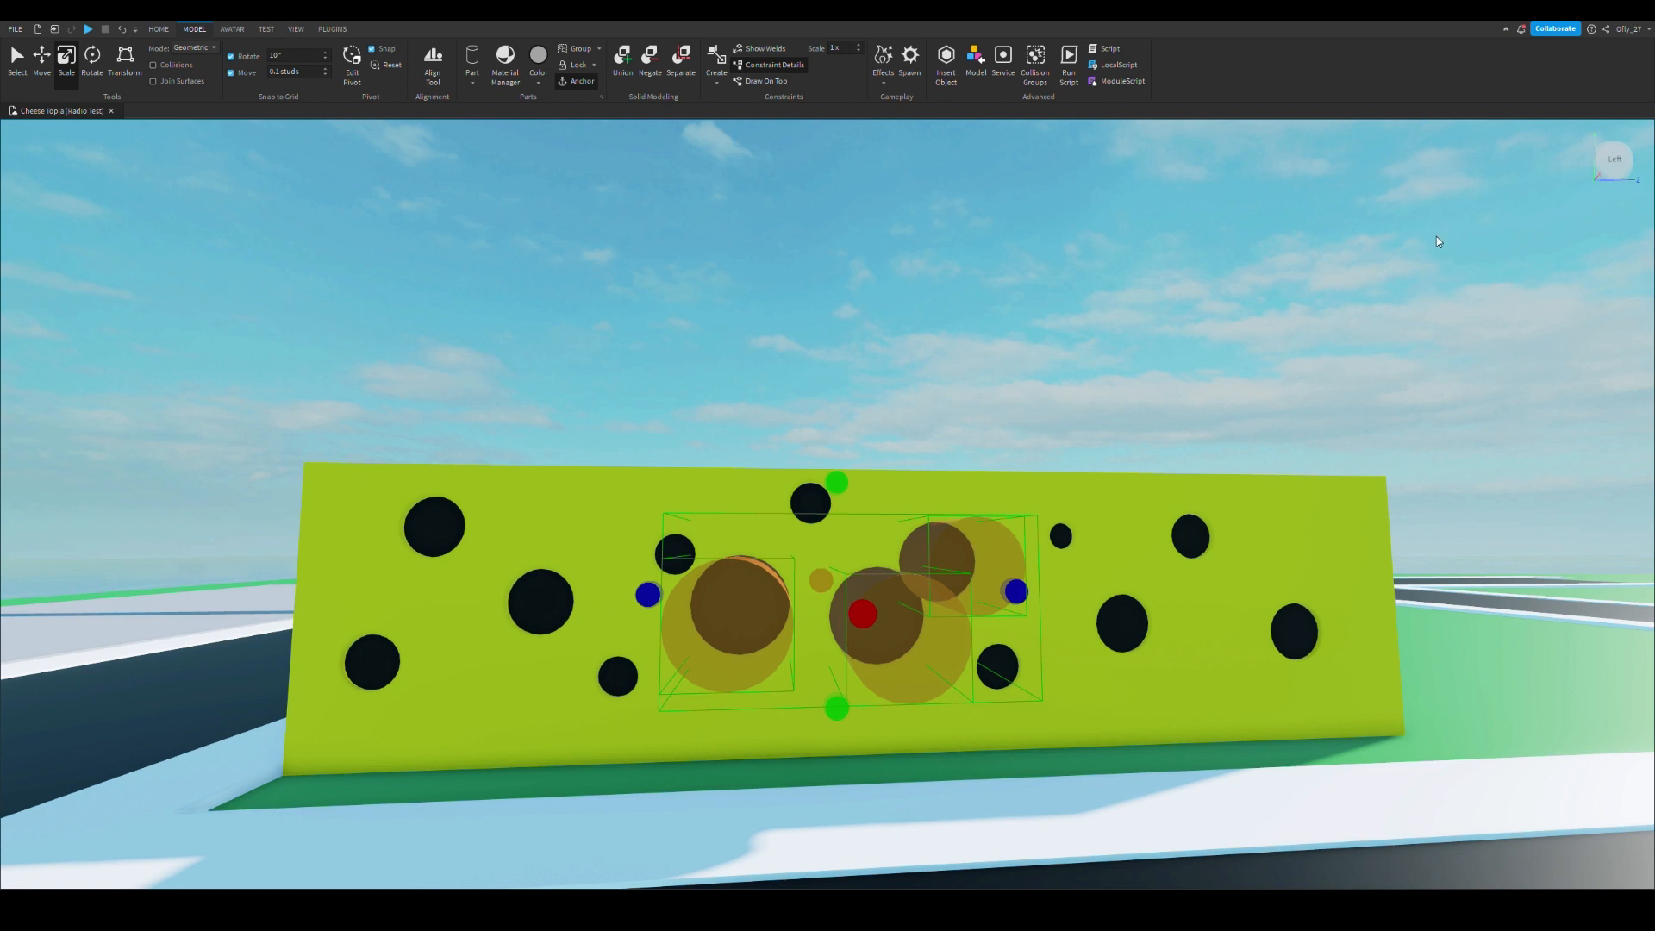
right_drag(974, 174, 949, 158)
click(948, 158)
Scale the remaining left negated cylinder down from its upper edge so it sits just inside its hole
key(w)
right_drag(879, 247, 797, 525)
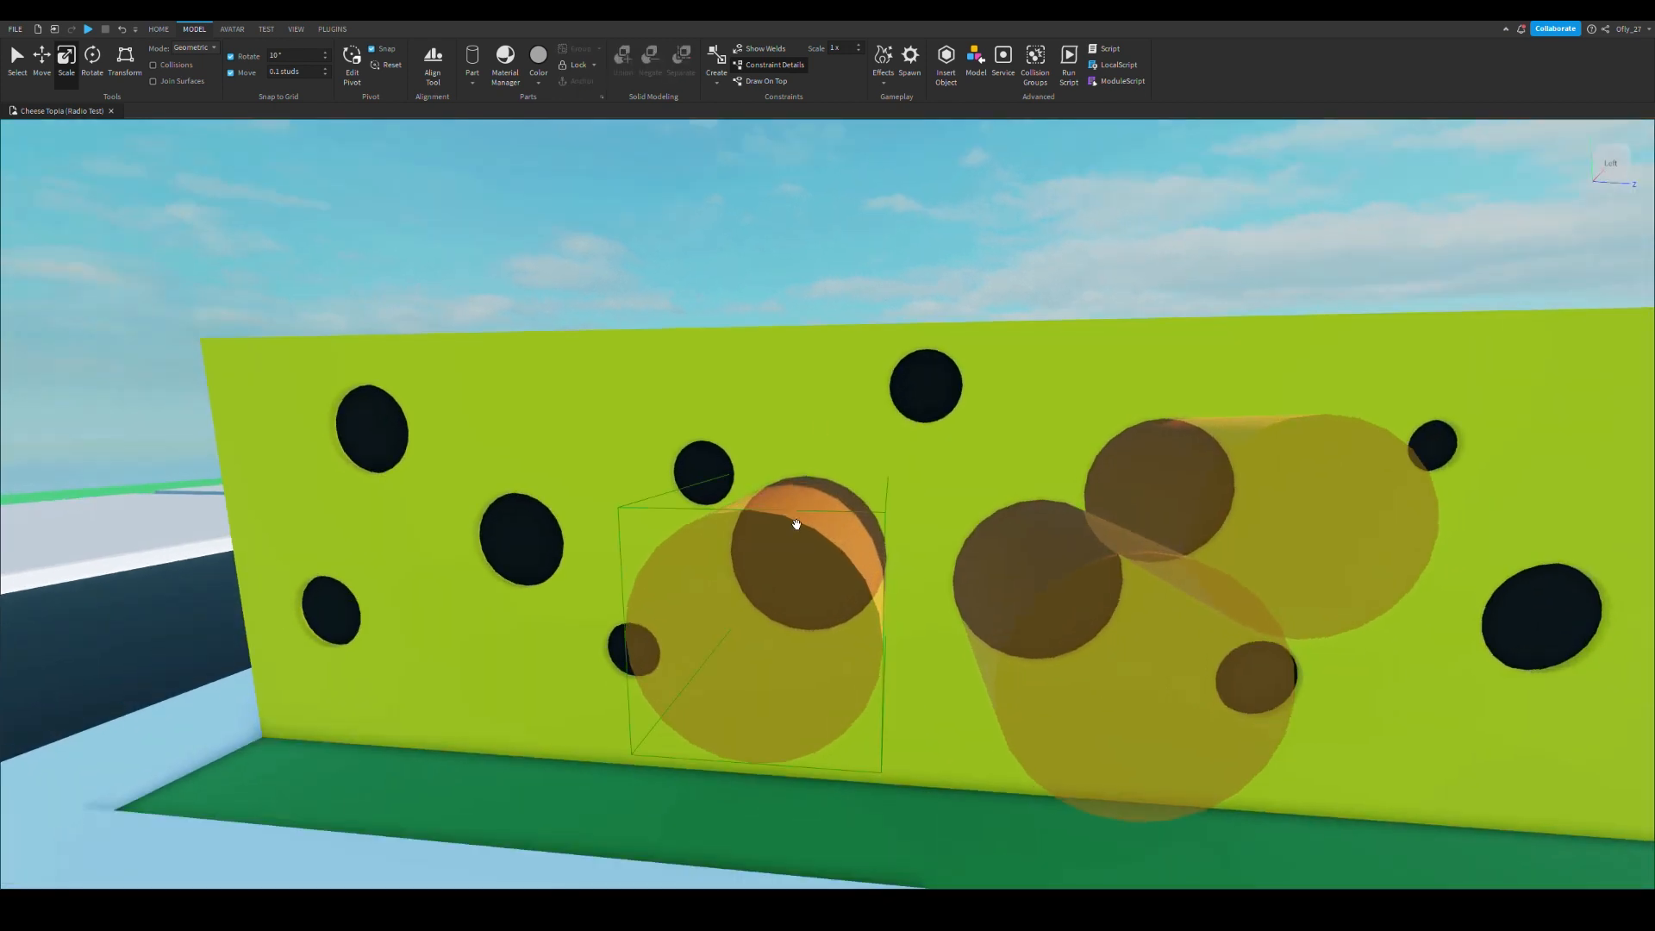
click(797, 525)
key(f)
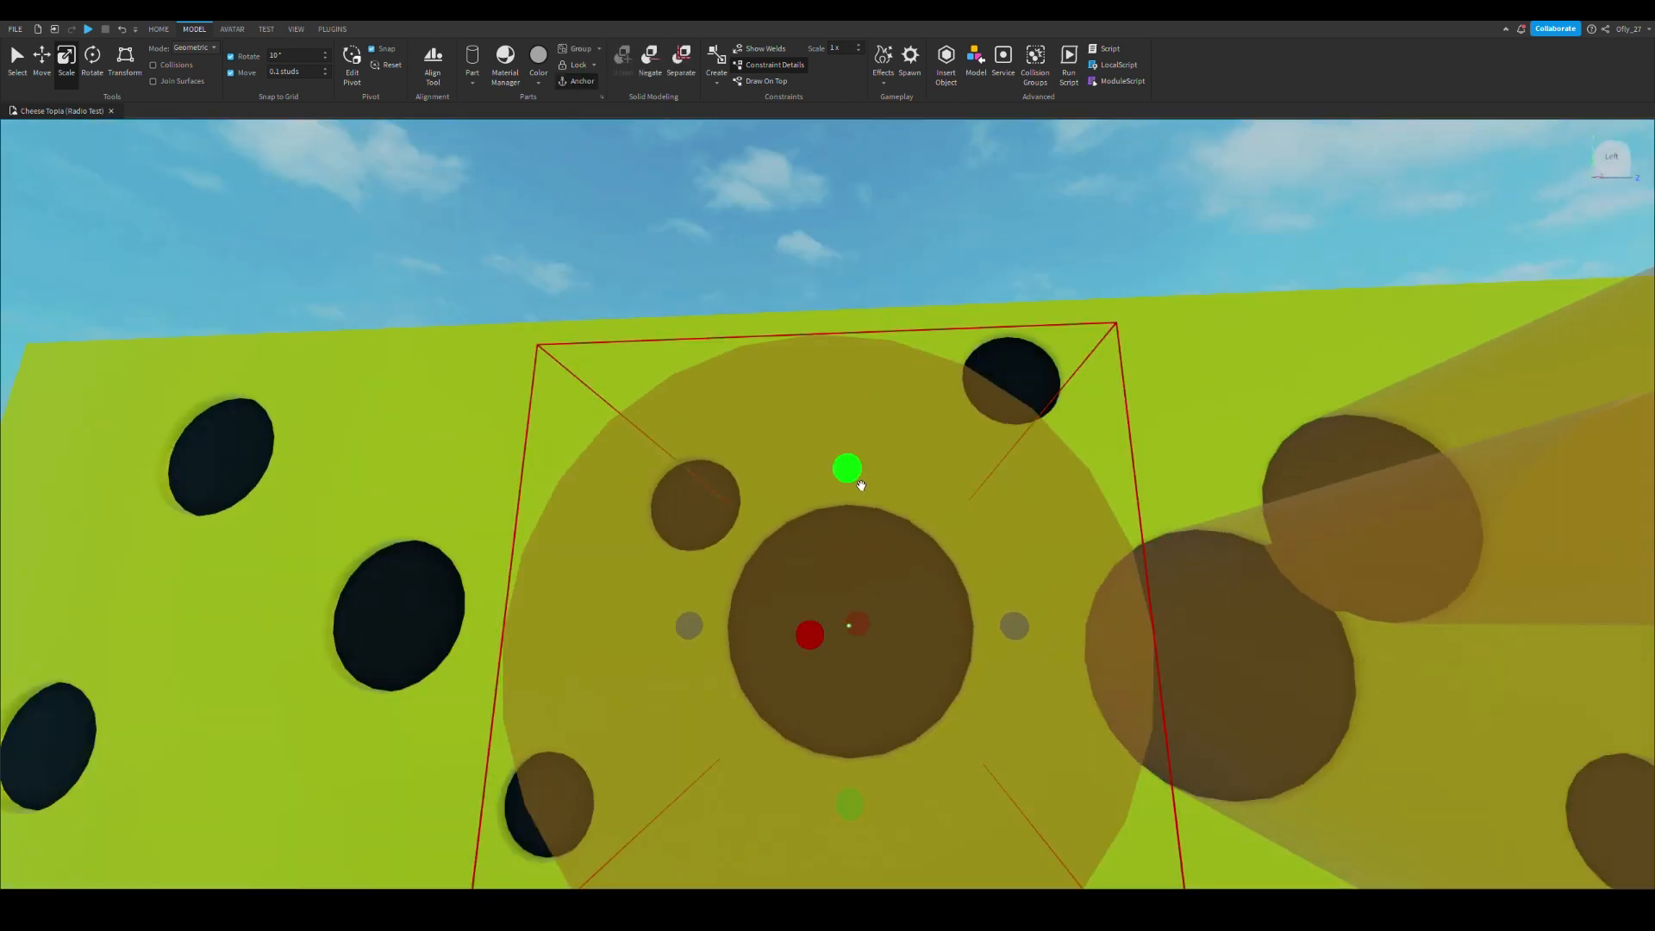
scroll(860, 485, up, 5)
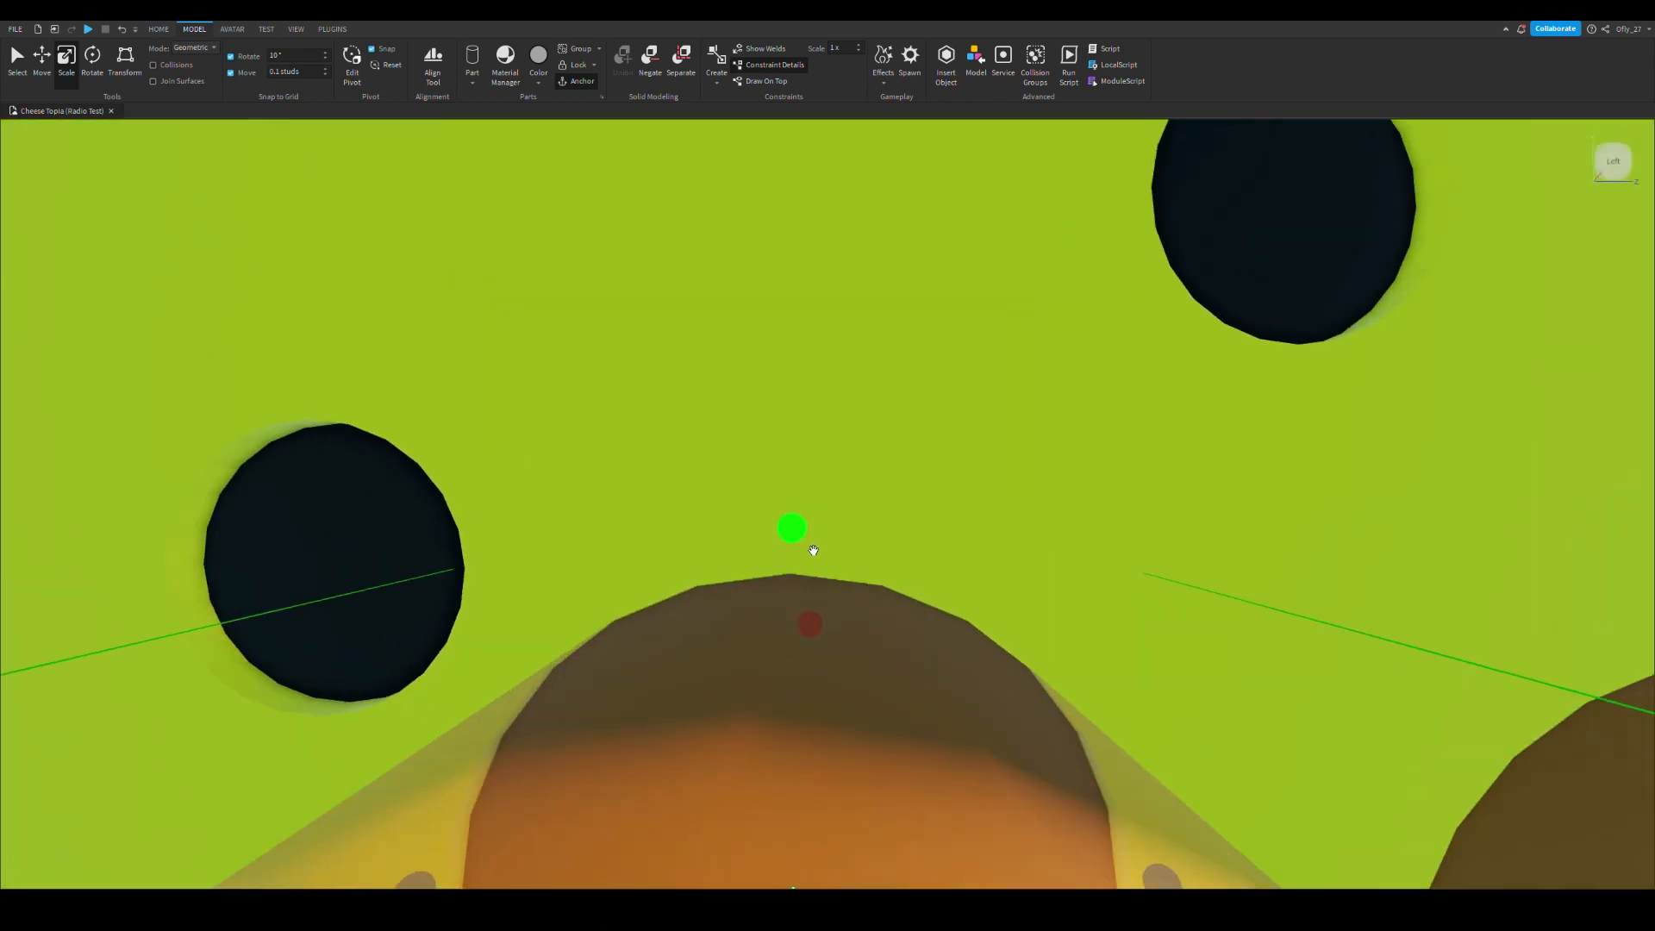
right_drag(811, 542, 860, 511)
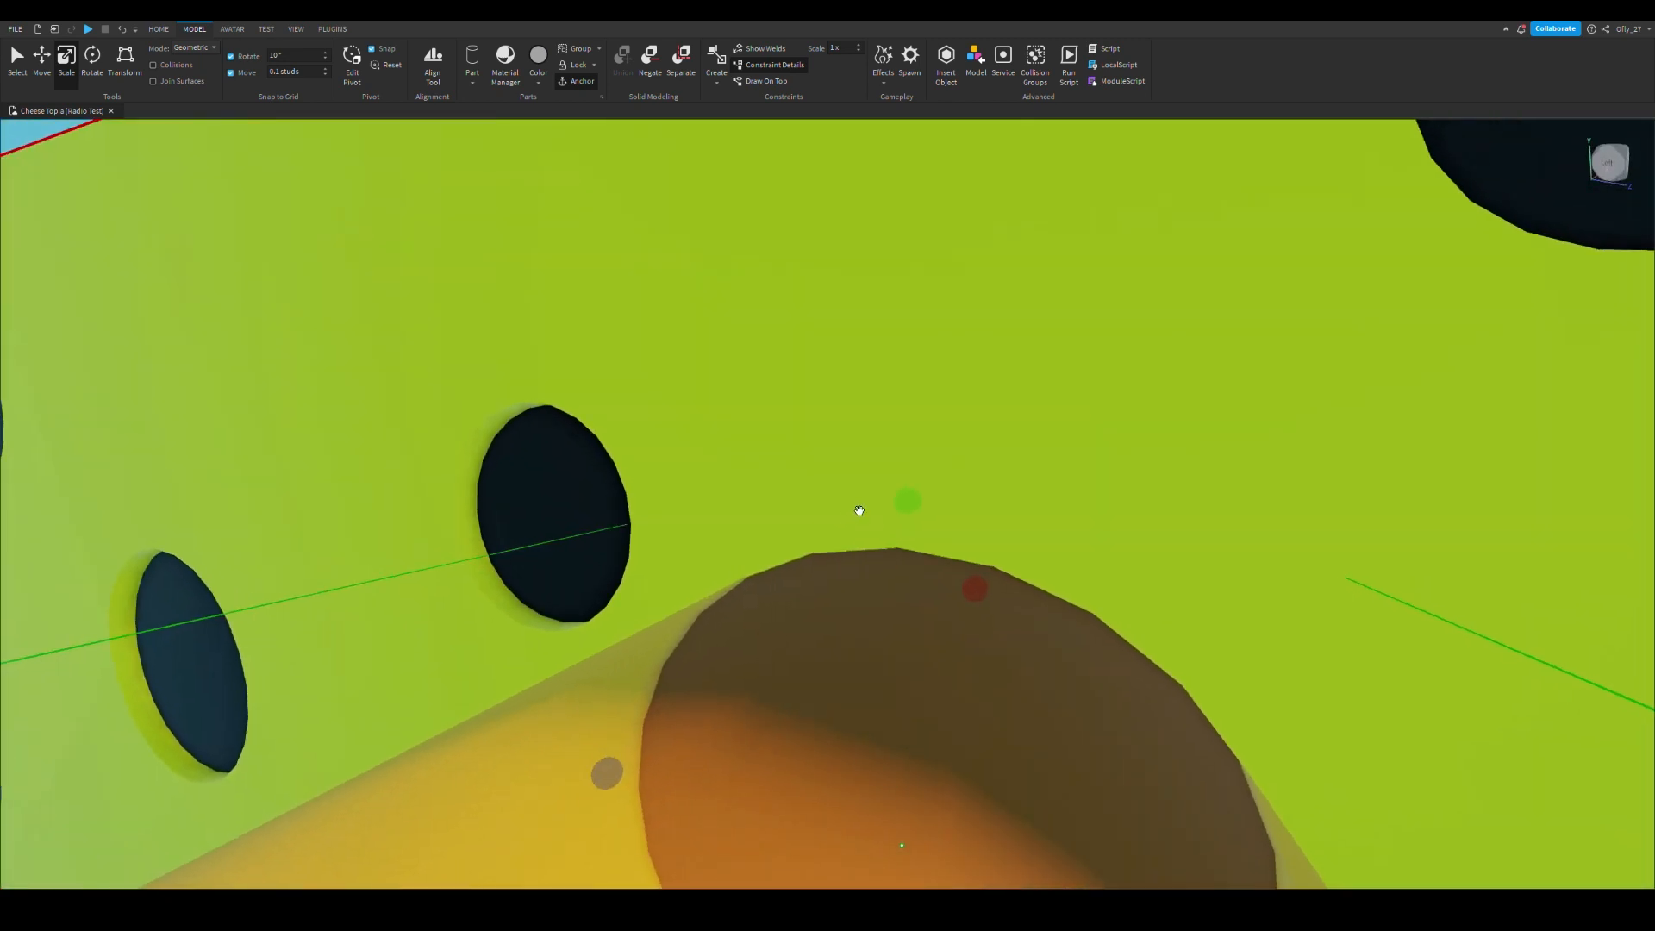
key(f)
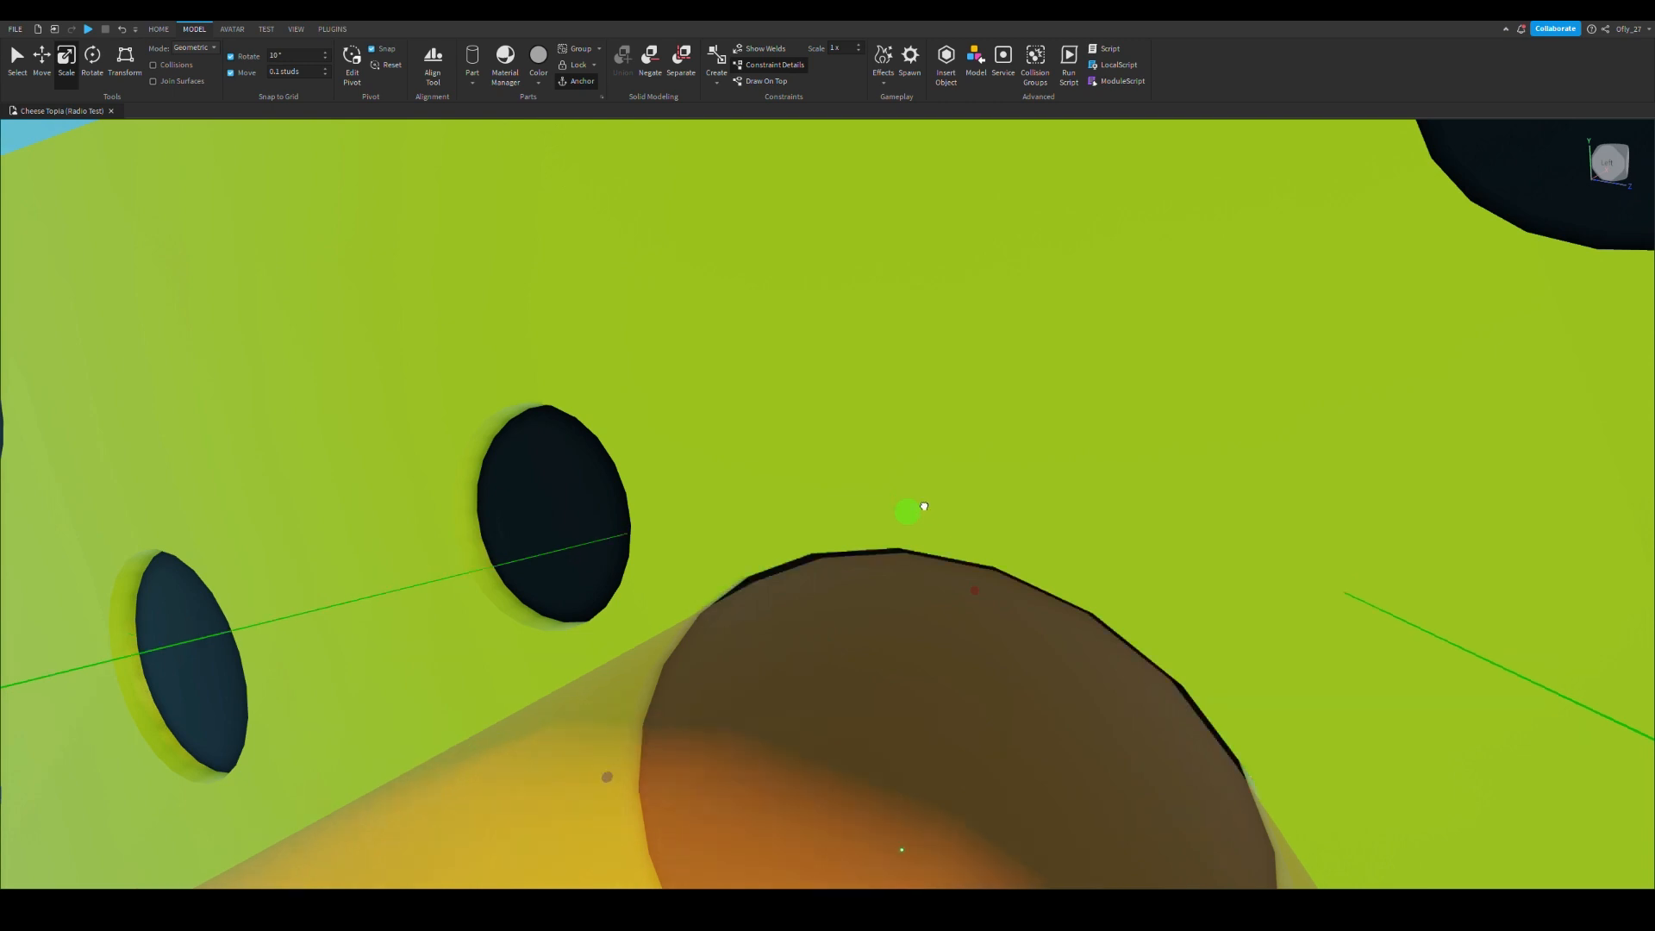
scroll(940, 521, down, 1)
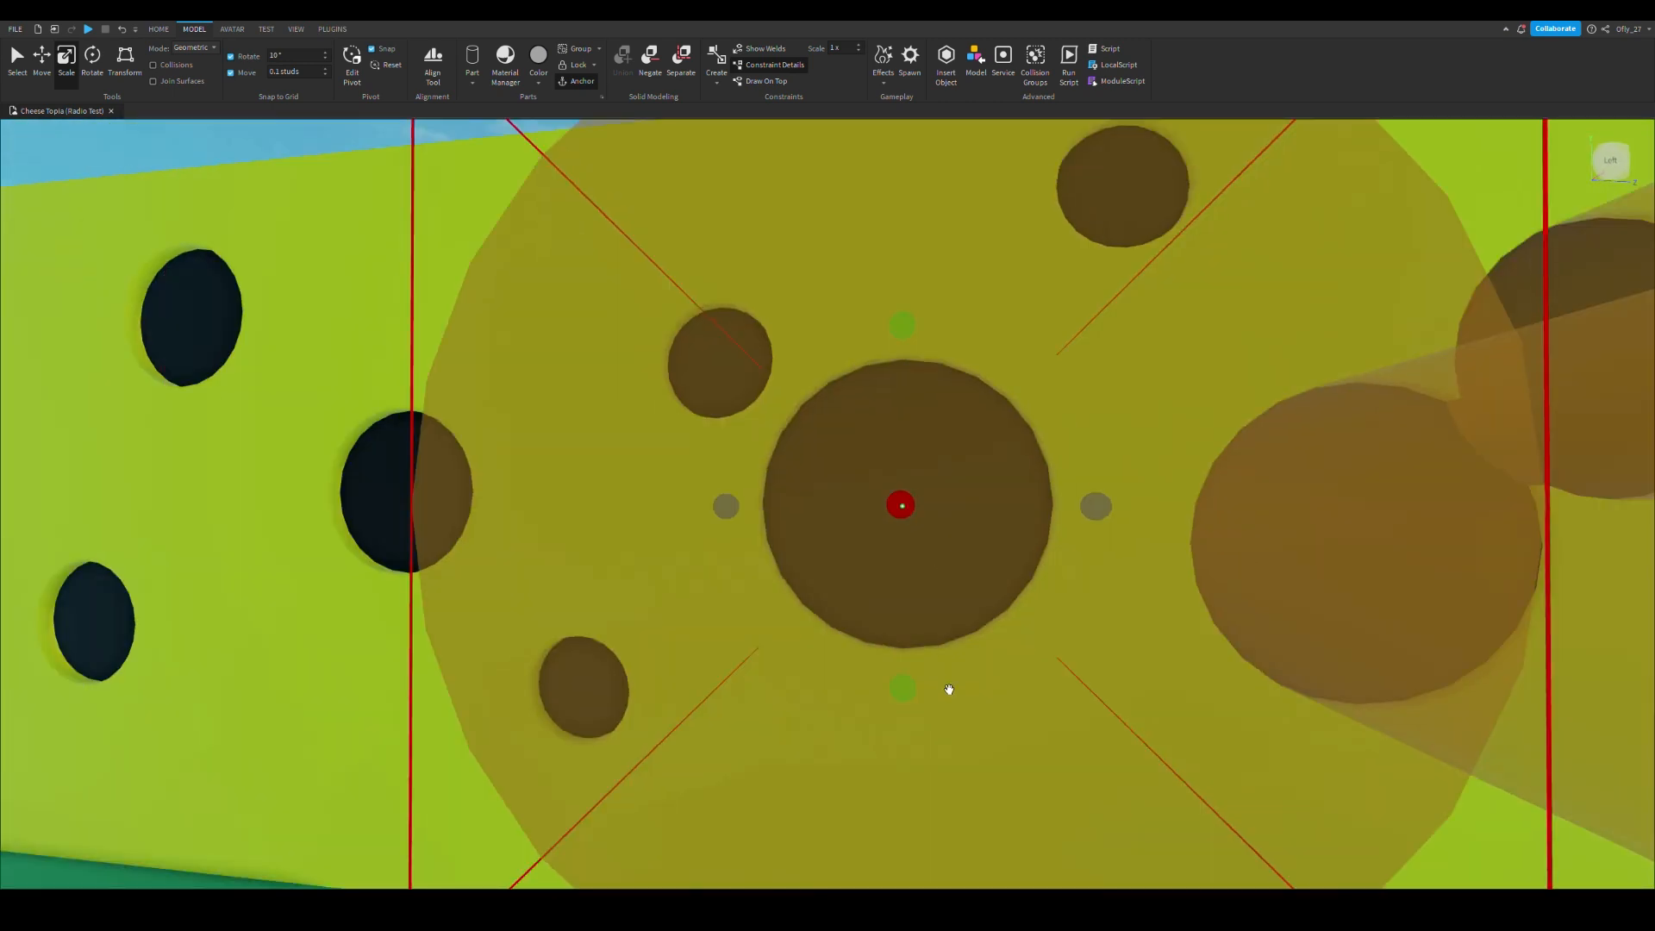
Trim the left negated cylinder's lower edge and both sides to leave a thin, even rim inside the hole
click(905, 688)
drag(1096, 505, 1086, 511)
key(a)
drag(871, 507, 881, 514)
key(d)
scroll(954, 505, down, 1)
Shrink the middle negated cylinder slightly on all four sides so it fits just inside its hole
click(956, 505)
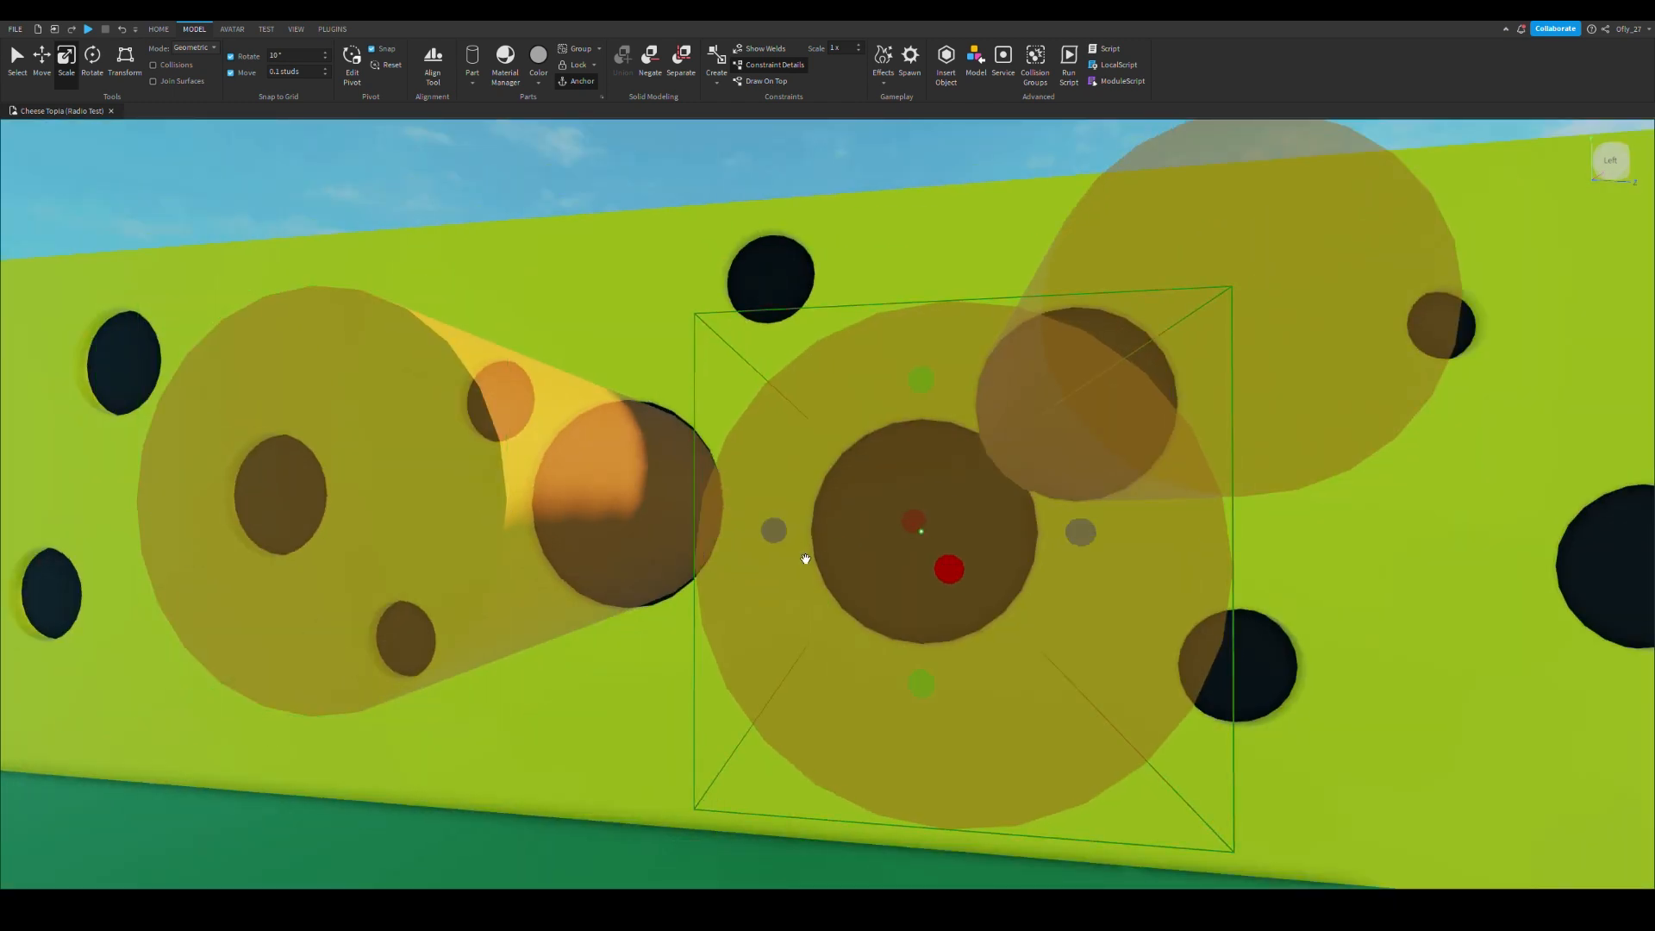
drag(778, 538, 785, 541)
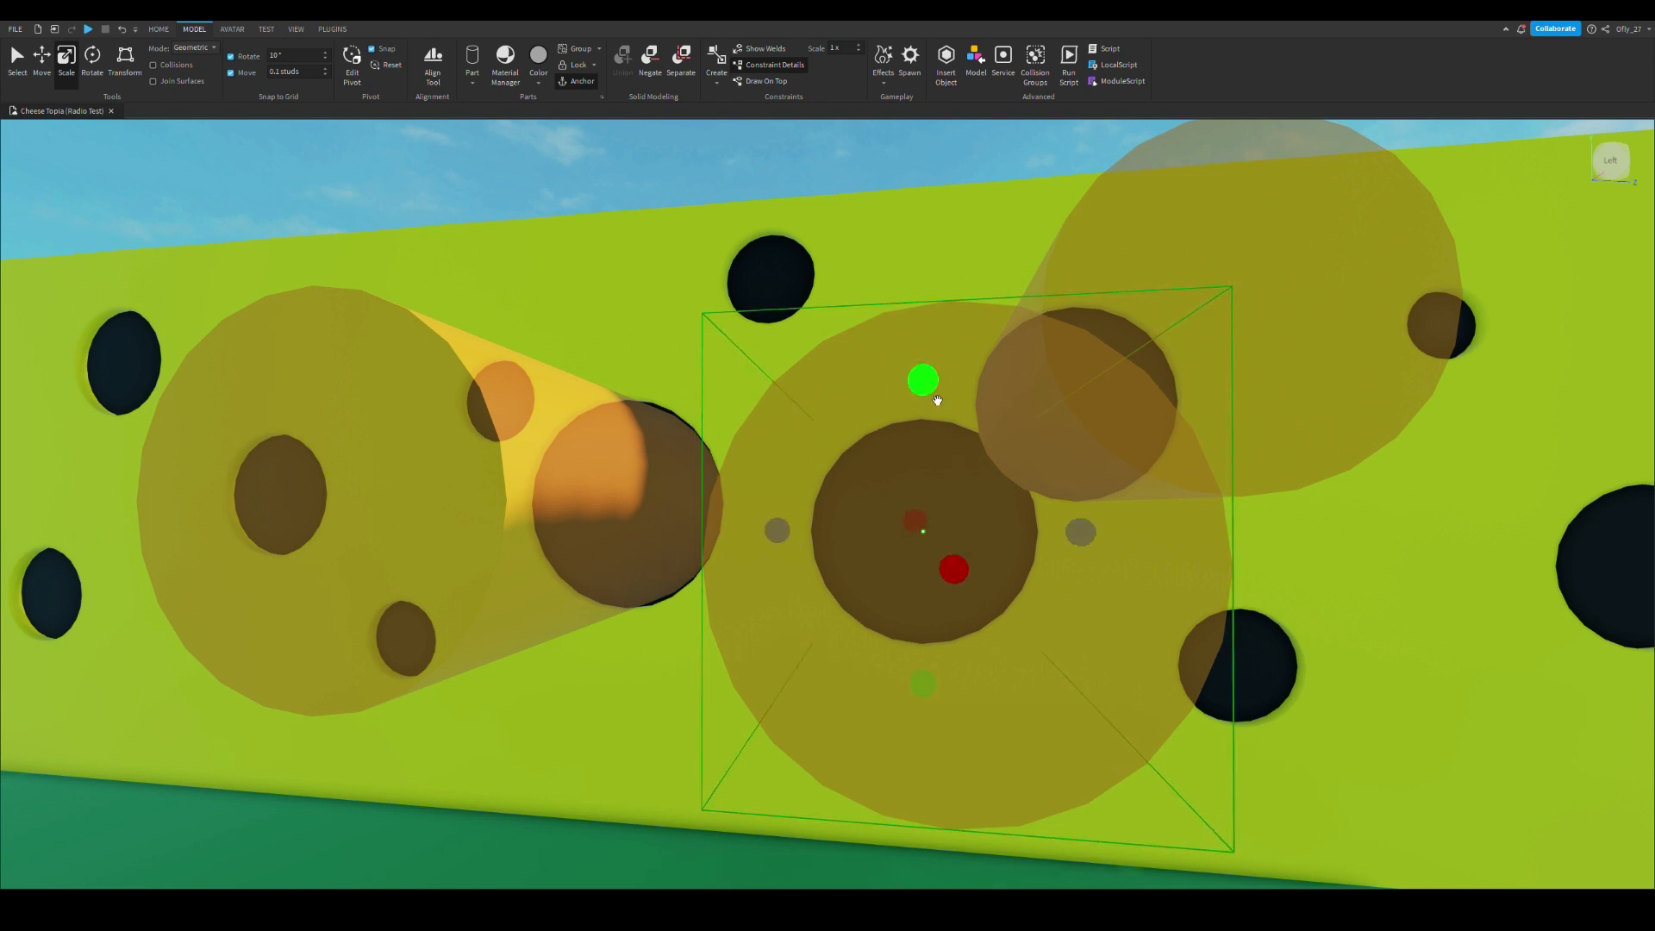
mouse_move(926, 380)
mouse_down()
mouse_move(938, 402)
mouse_move(925, 393)
mouse_up()
drag(1085, 539, 1075, 535)
drag(929, 691, 930, 683)
Shrink the upper right of the three negated cylinders slightly on its sides, top and bottom to fit inside its hole
key(s)
key(d)
click(864, 408)
right_drag(887, 374, 866, 357)
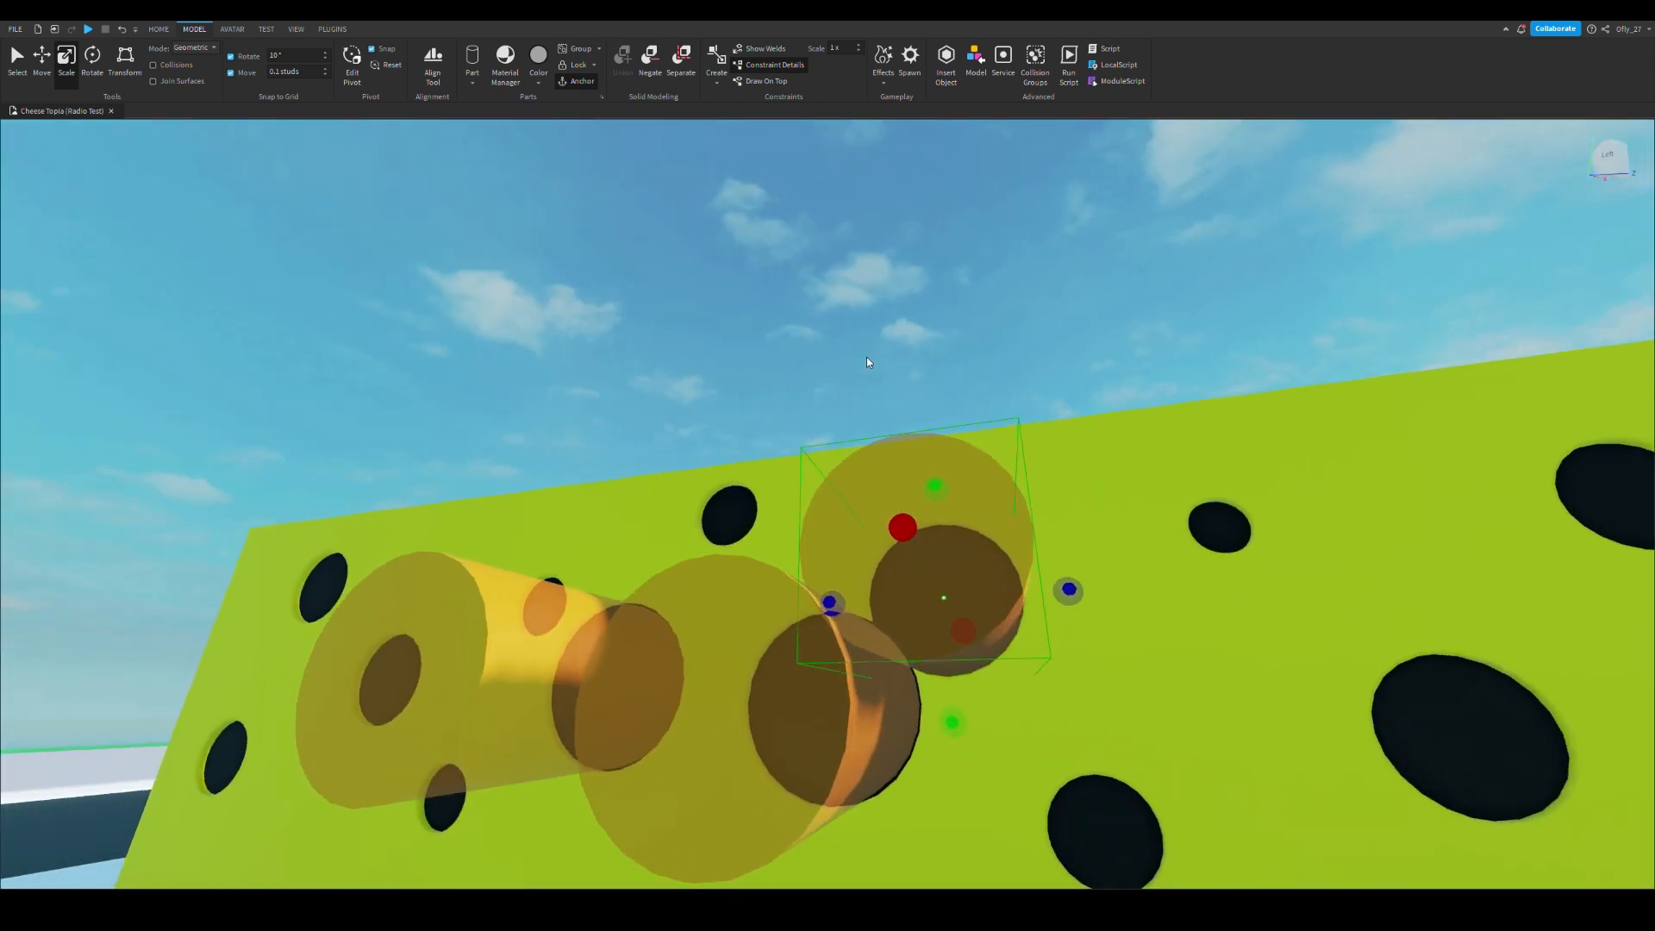
key(w)
drag(969, 742, 992, 737)
drag(1175, 592, 1149, 573)
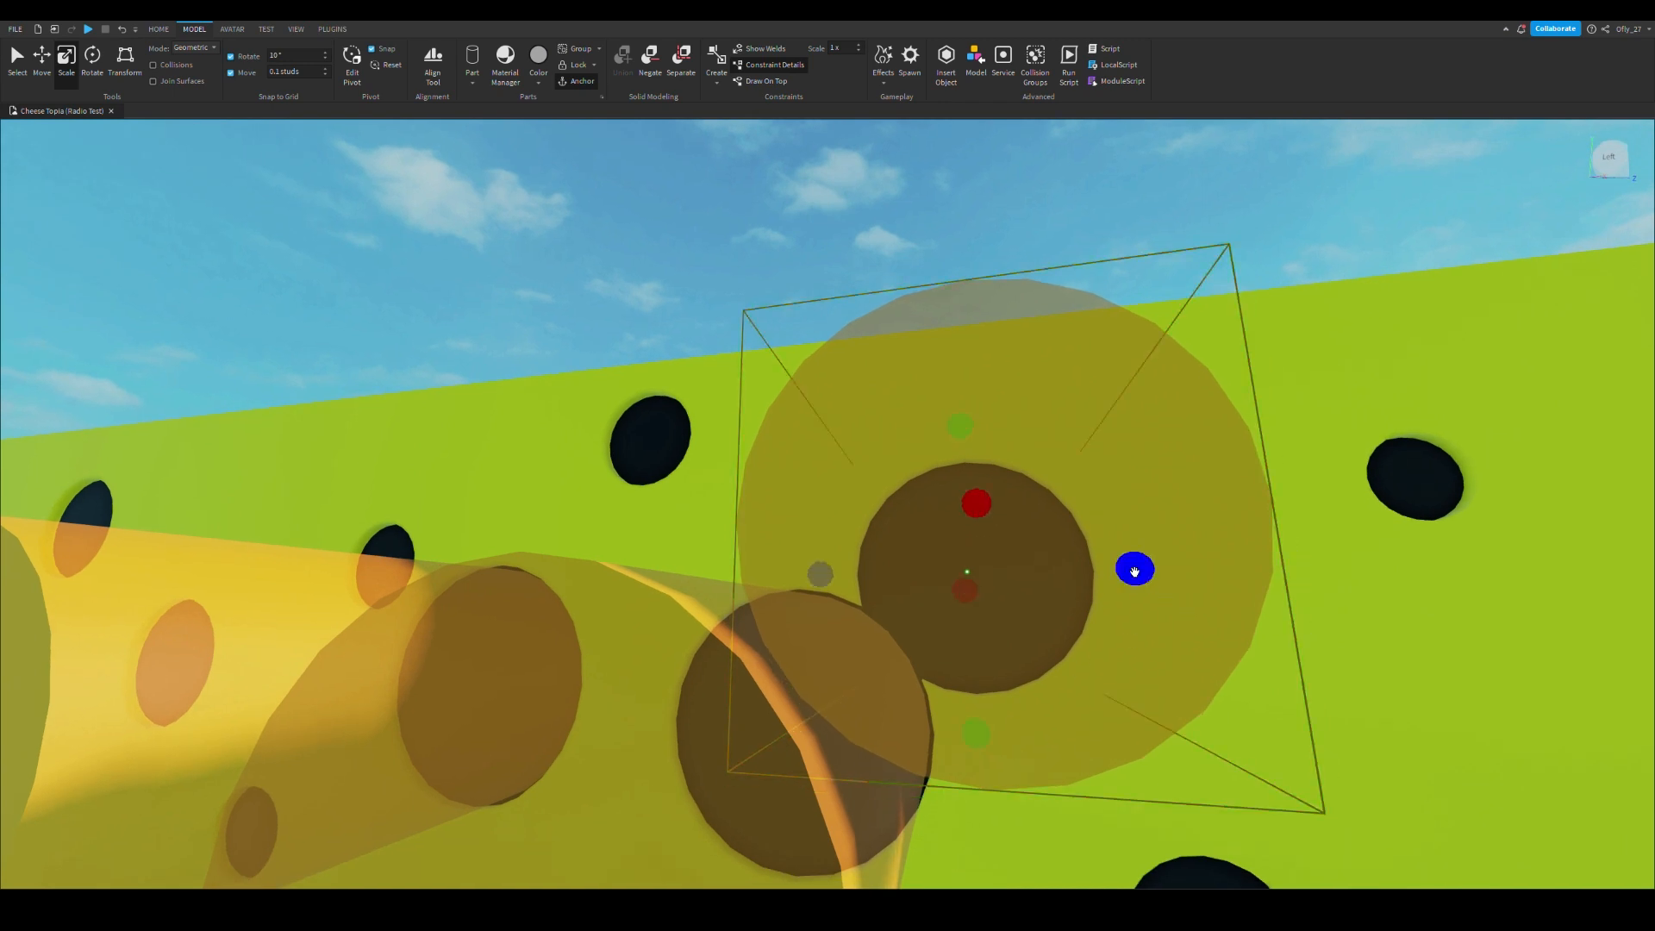
drag(964, 432, 963, 436)
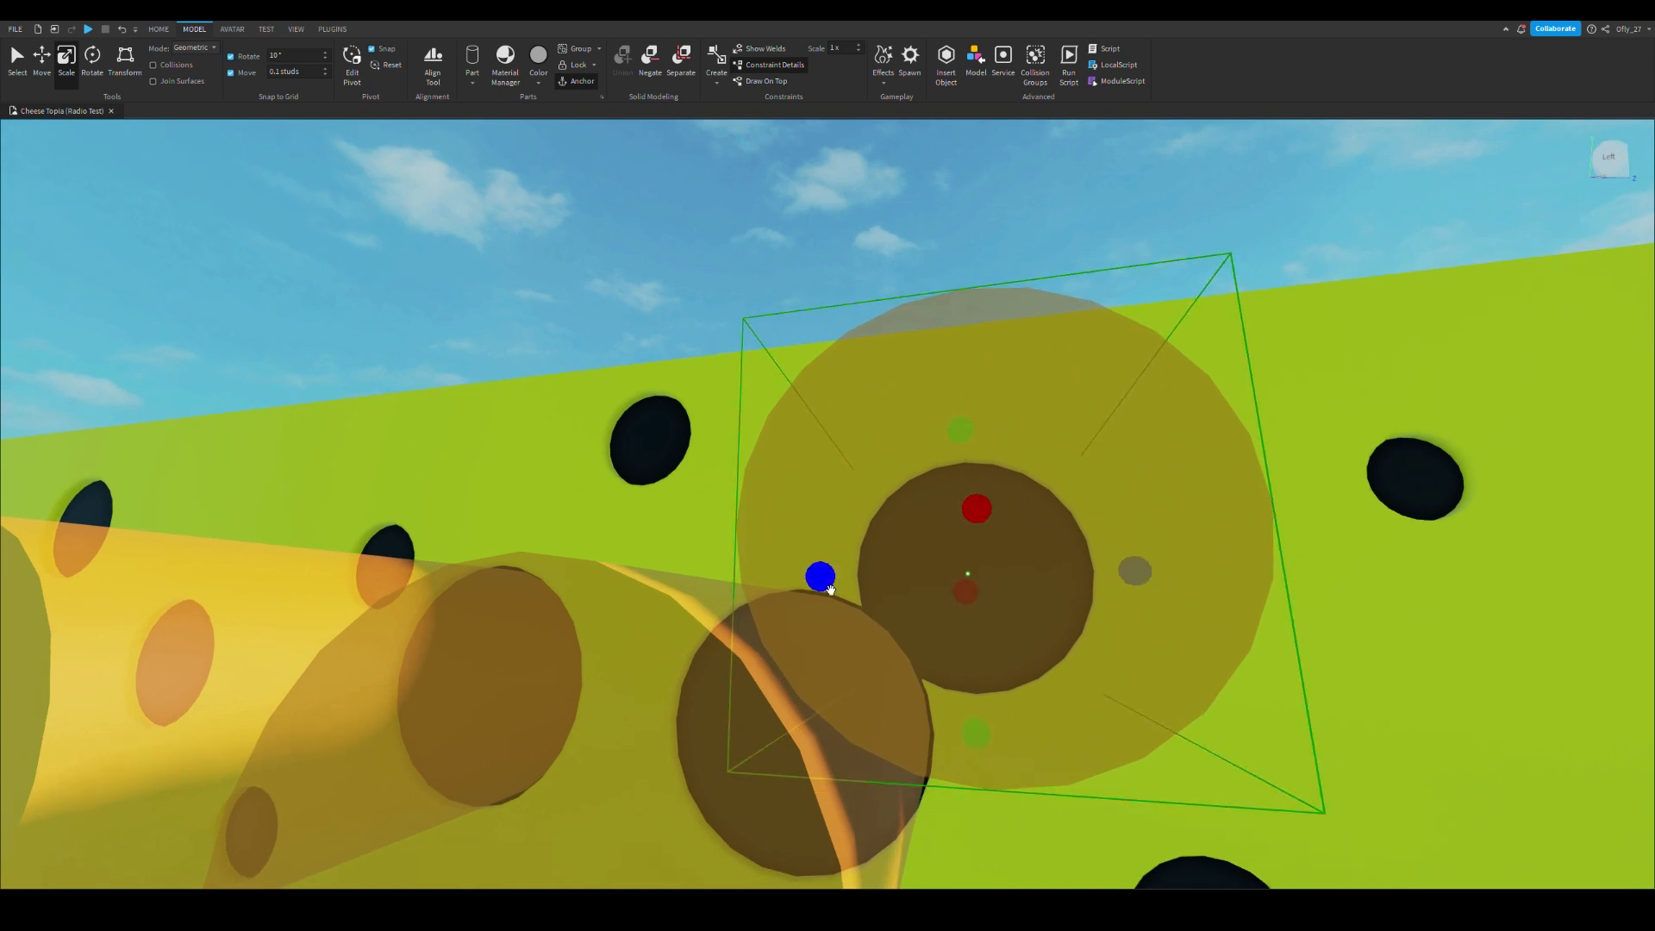
Union the three shrunken negated cylinders with the dark inner wall to cut openings through it
scroll(820, 575, down, 8)
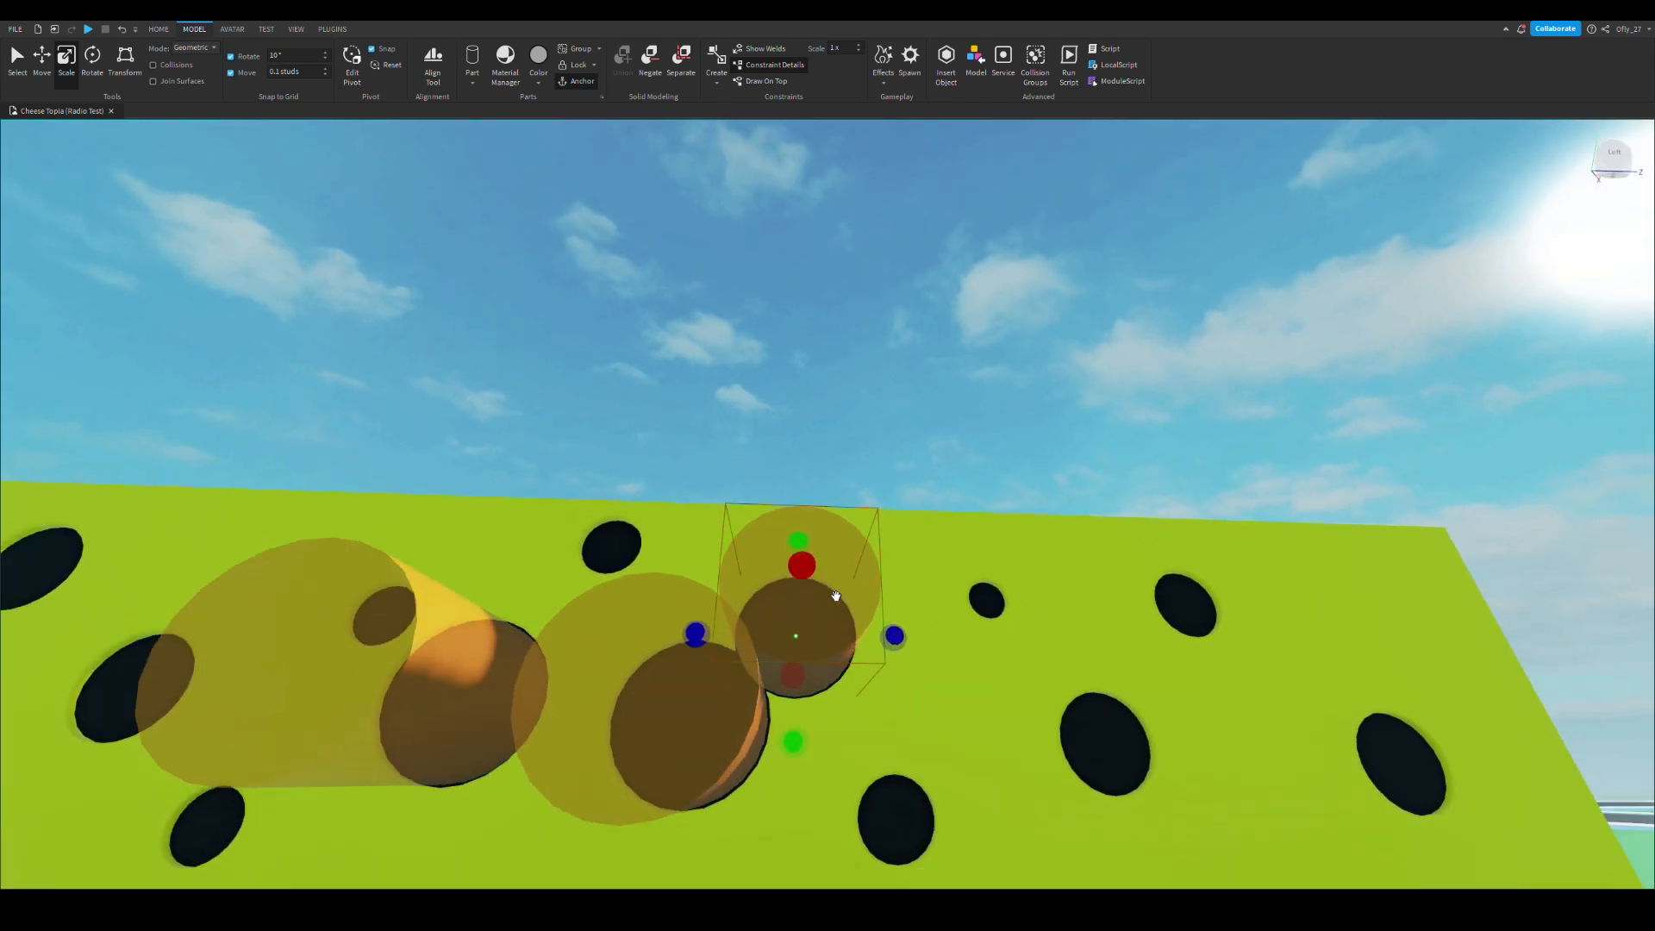
right_drag(836, 596, 835, 596)
key(w)
key(s)
click(1407, 383)
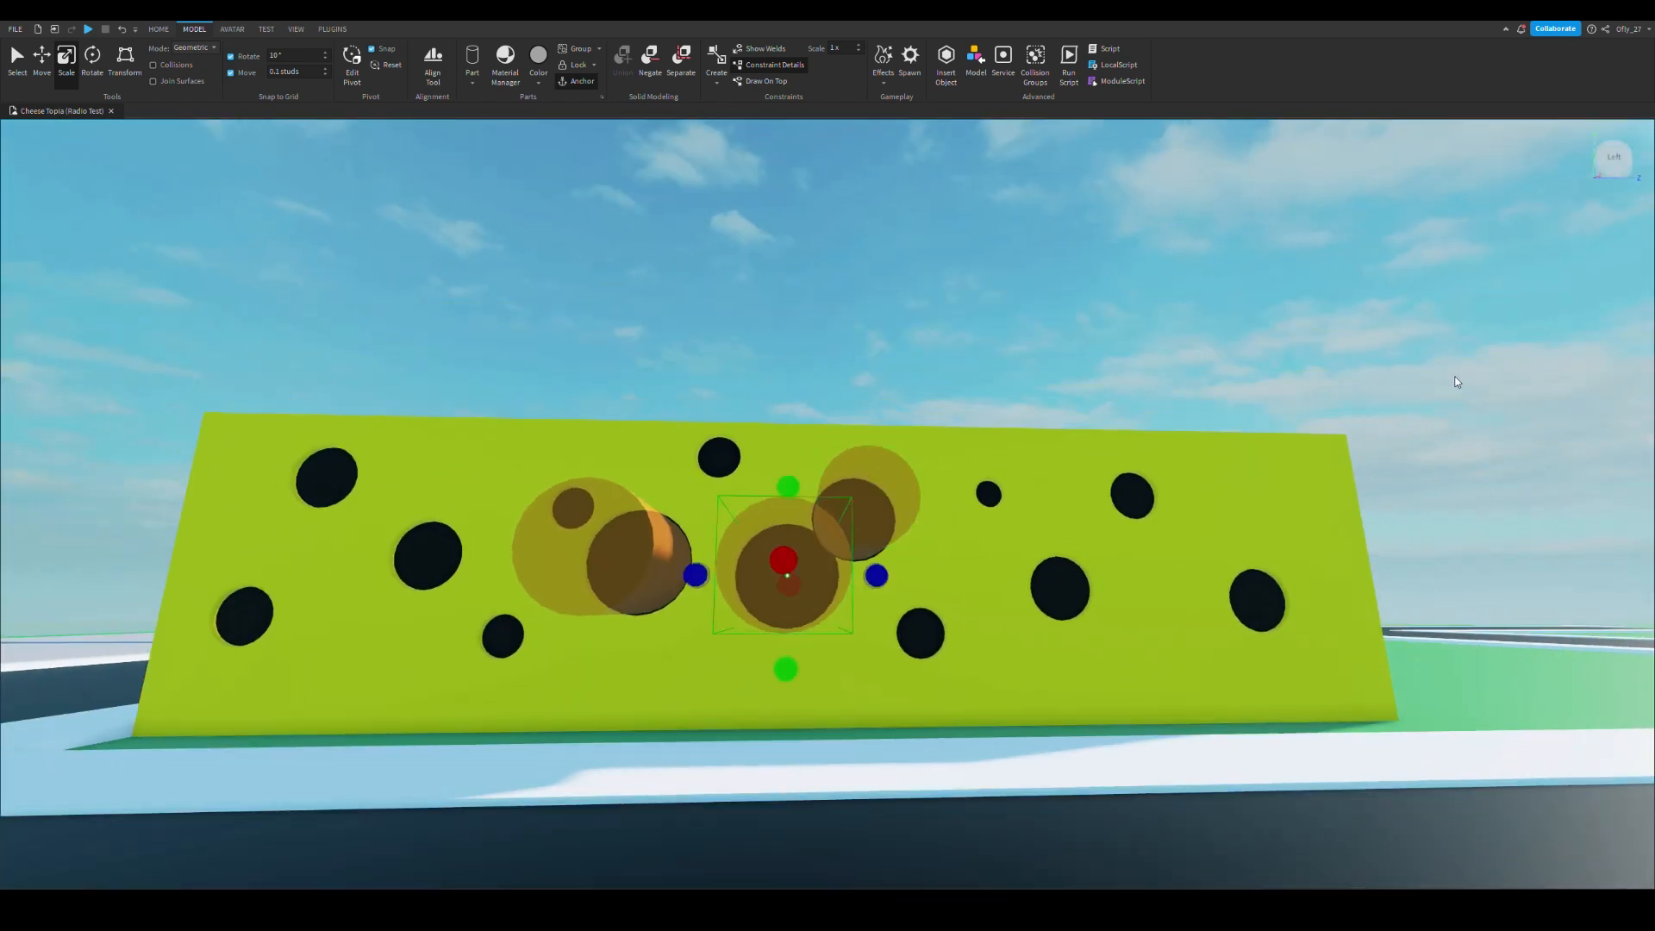
ctrl+click(1436, 361)
click(1437, 359)
shift+click(1474, 374)
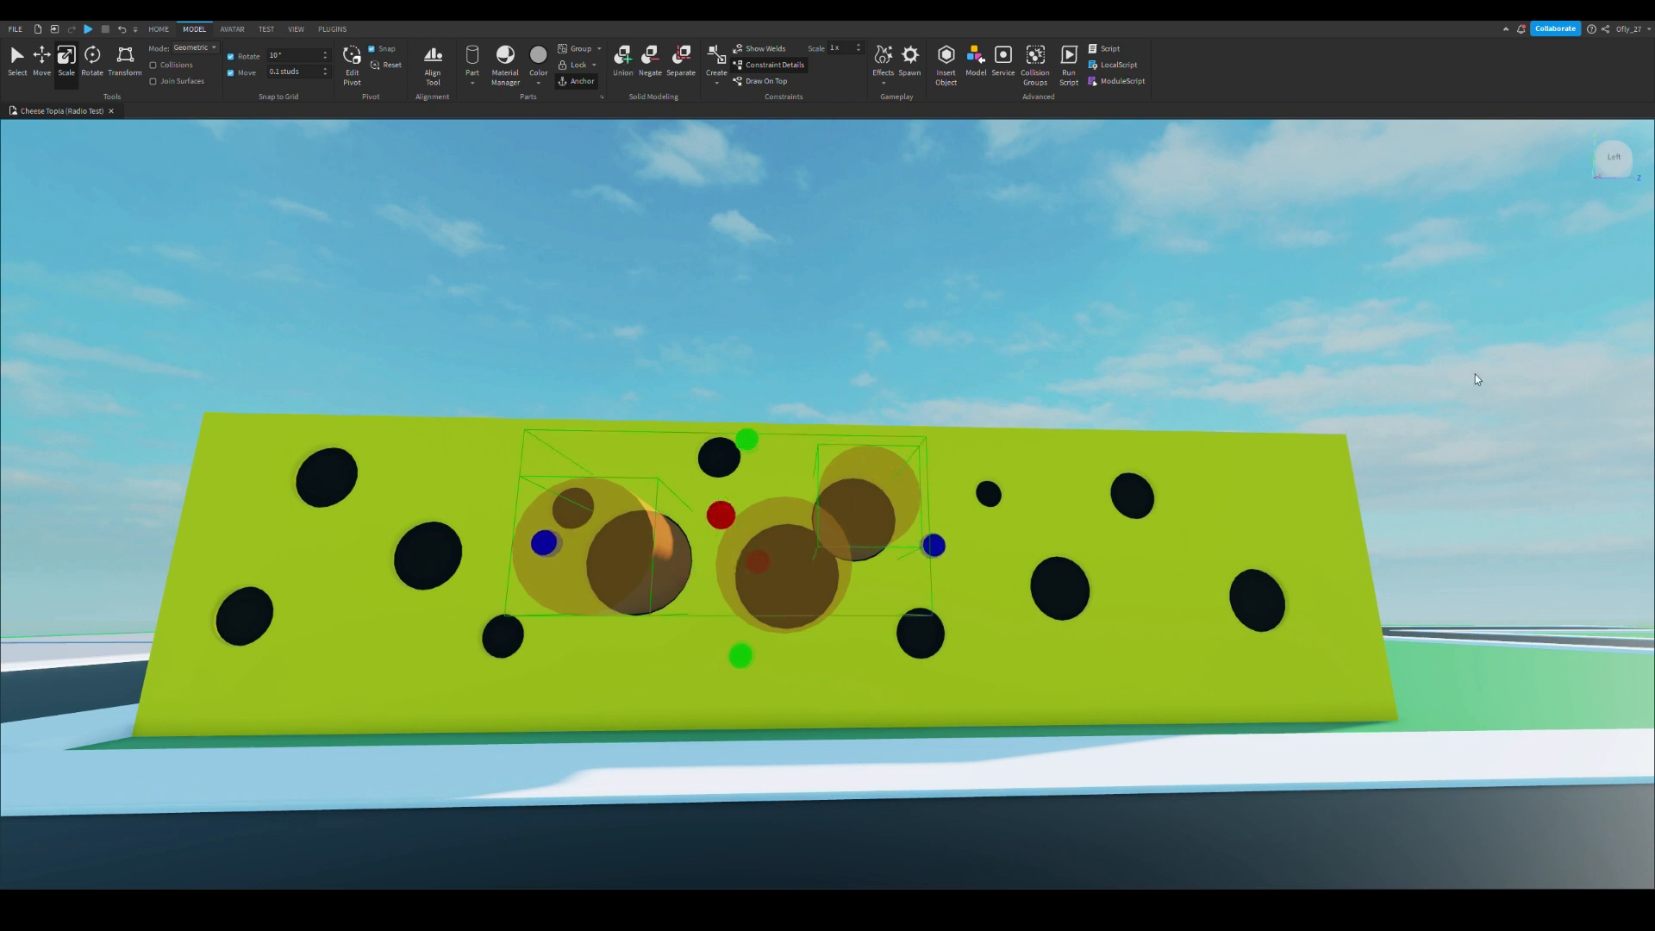
ctrl+click(1435, 242)
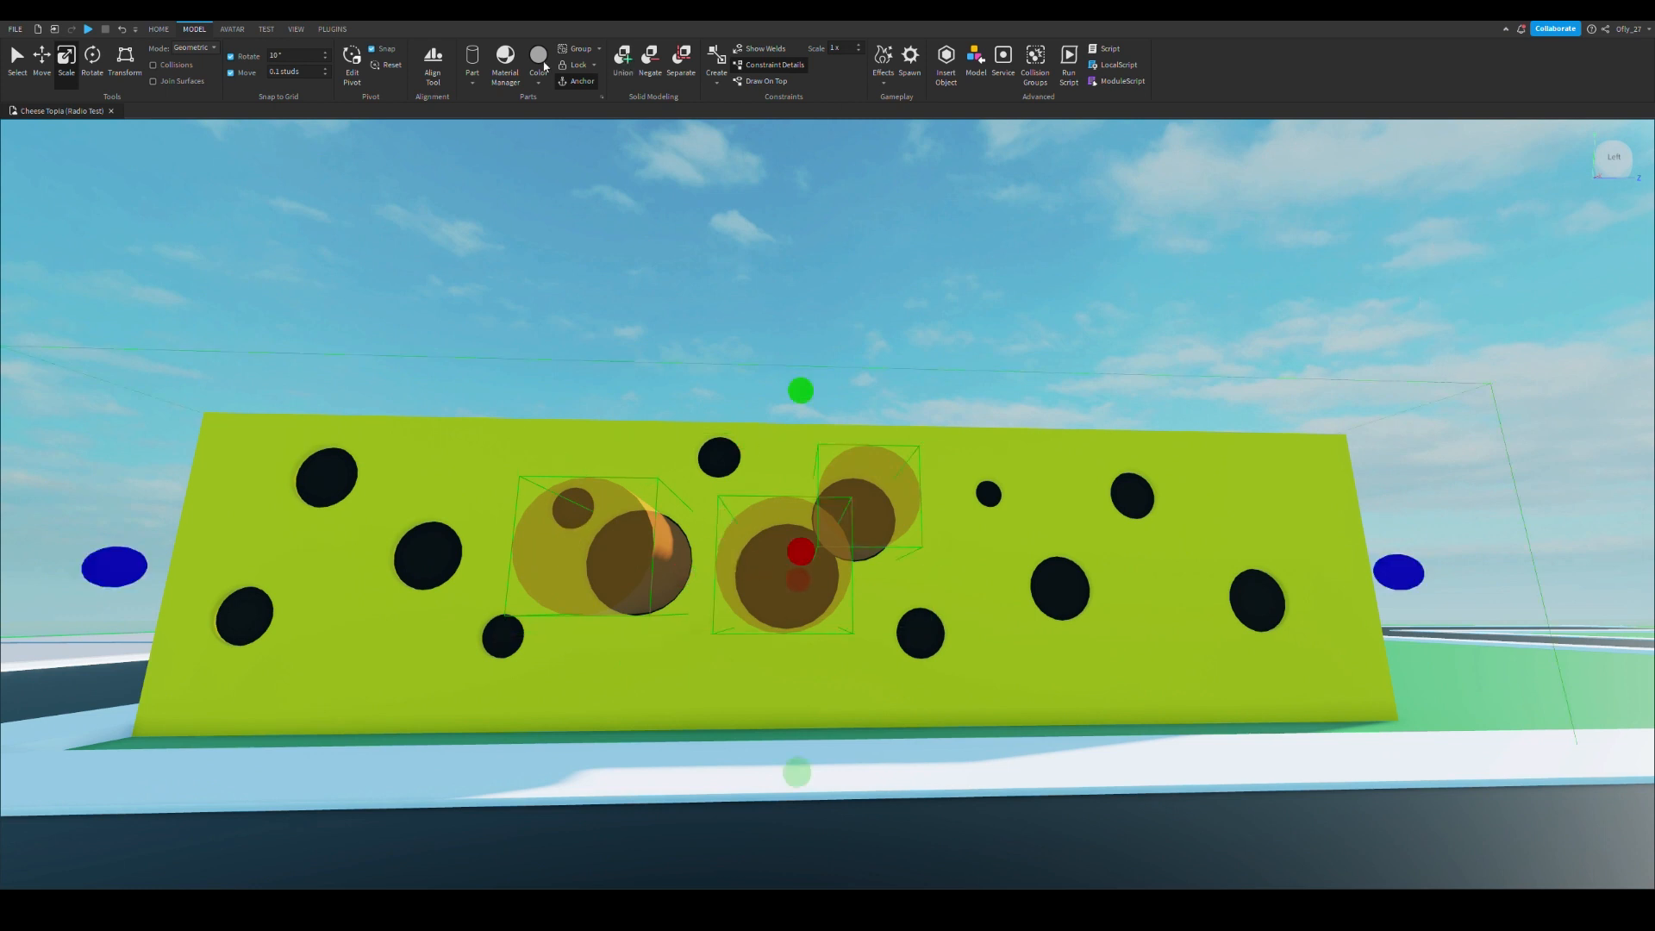
click(621, 56)
key(w)
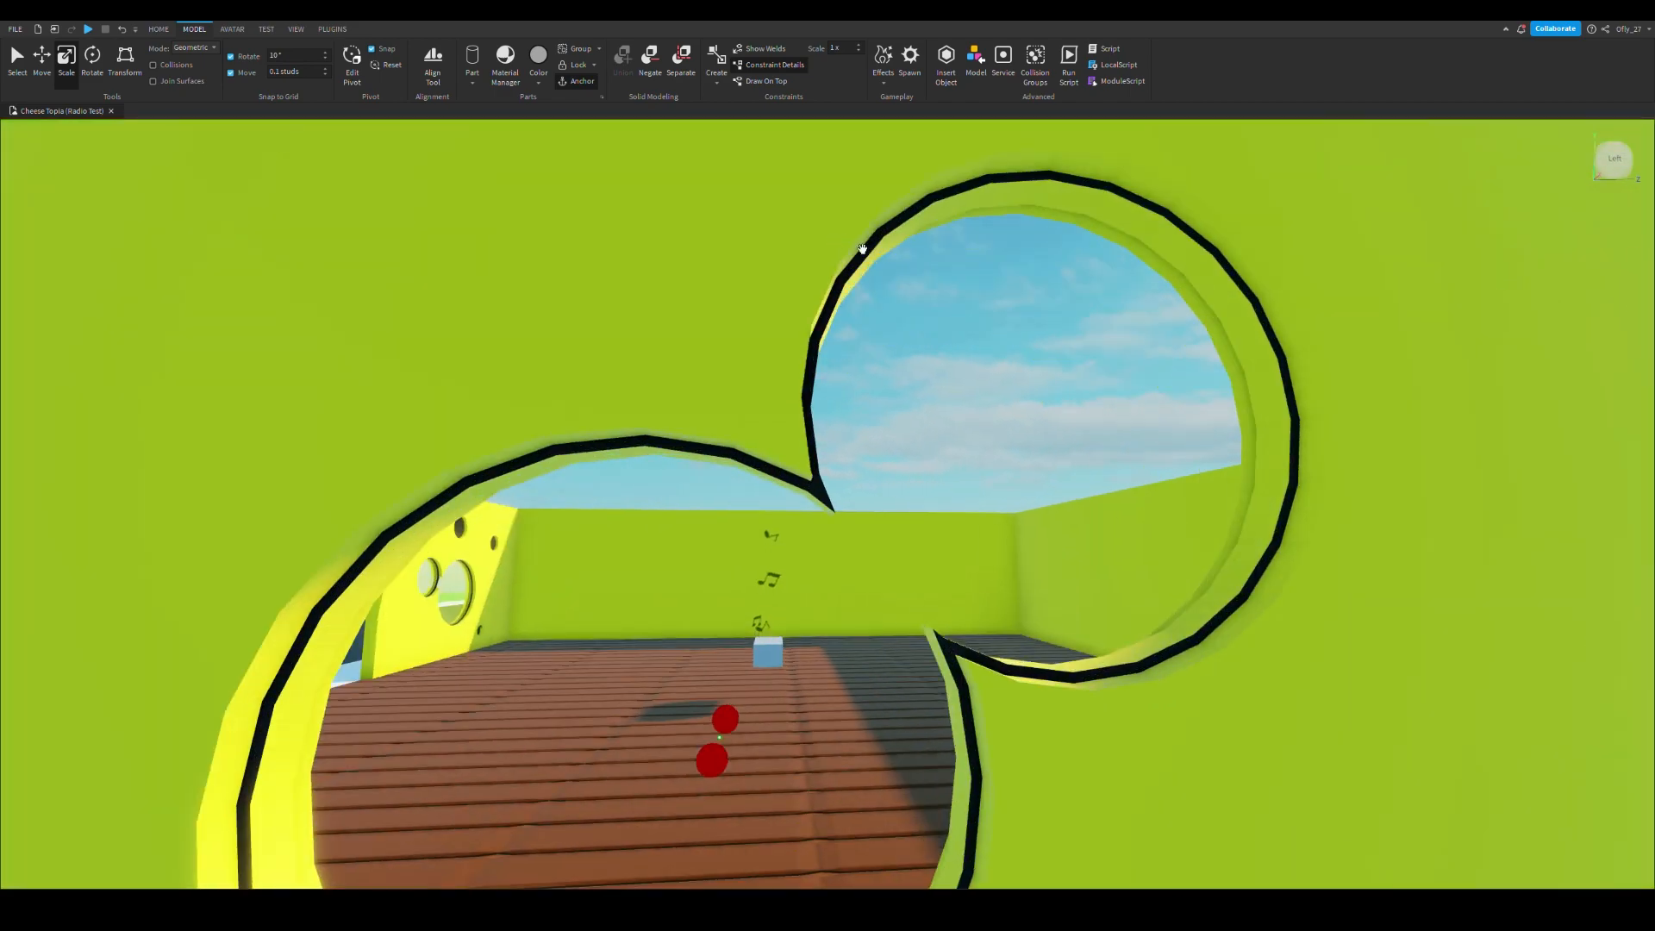
right_drag(862, 249, 915, 262)
Undo the last union and clear the selection
key(ctrl+z)
key(s)
click(916, 261)
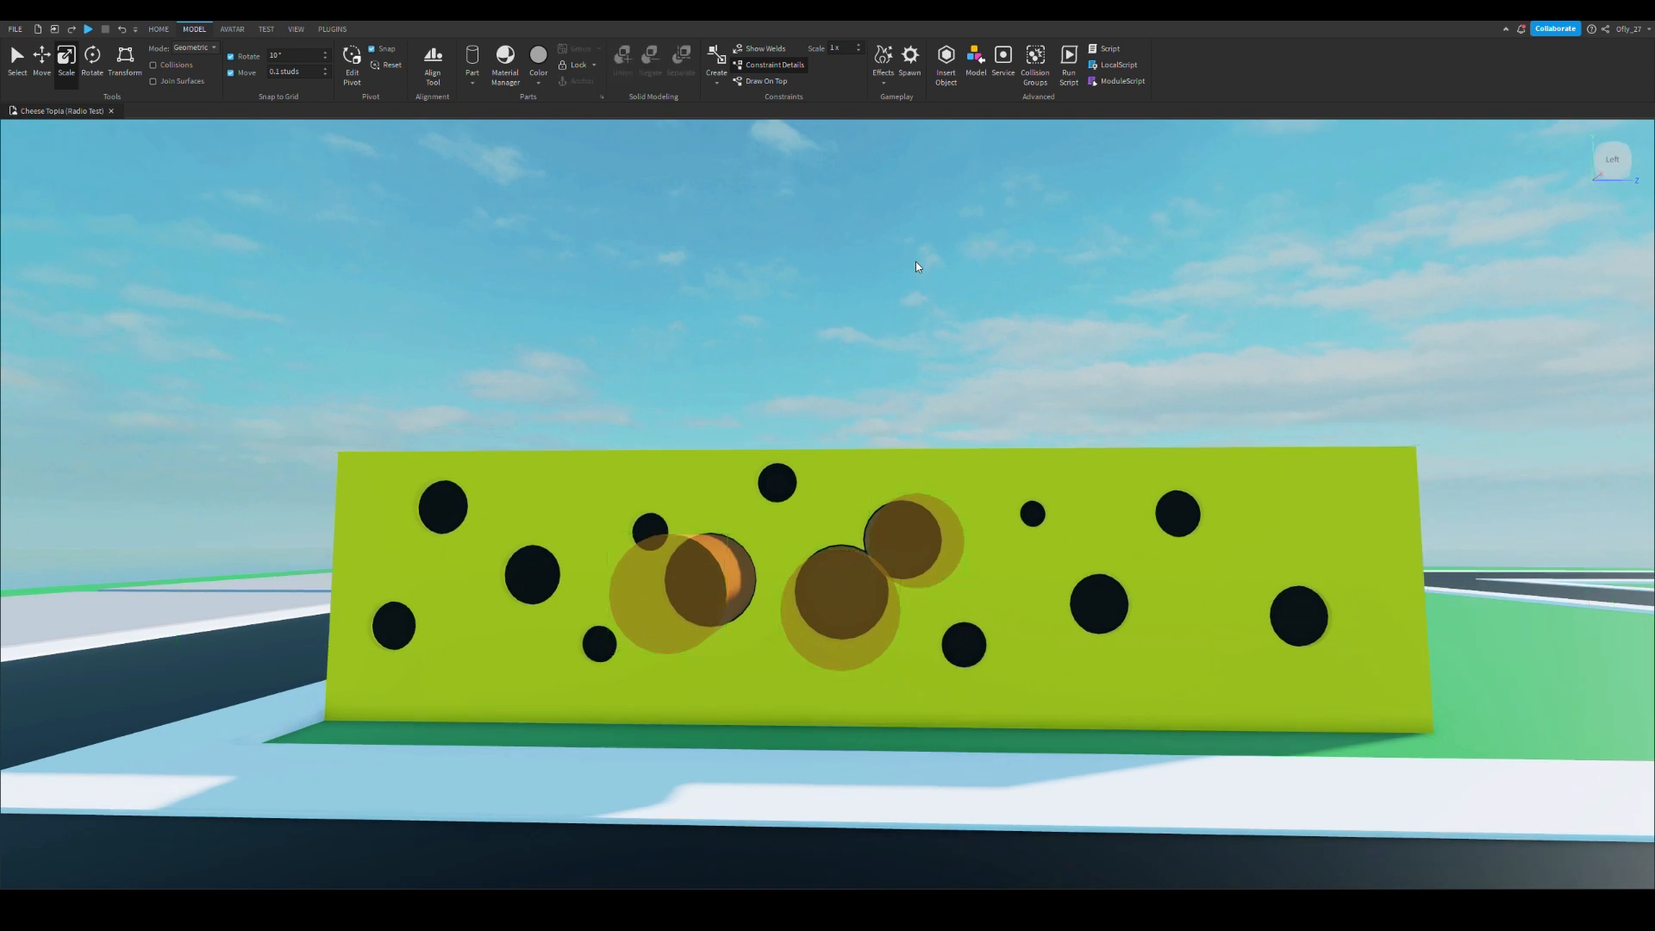
Revert the three negated cylinders to solid parts and recolour them to match the dark inner wall
key(ctrl+z)
key(ctrl+z)
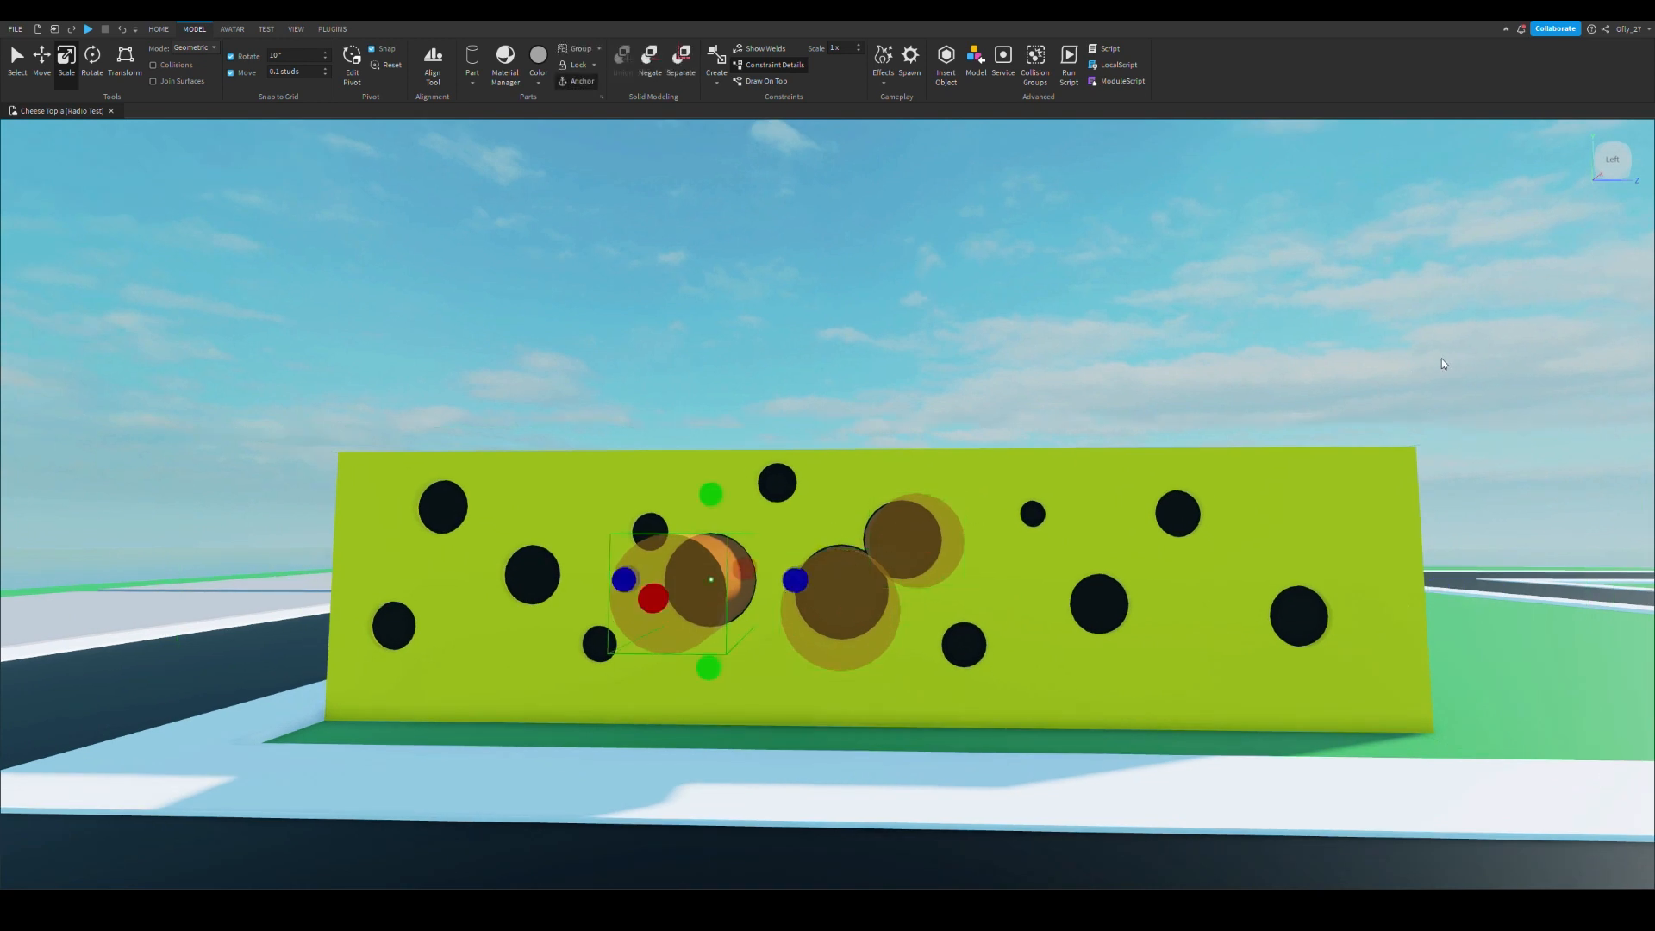
key(ctrl+z)
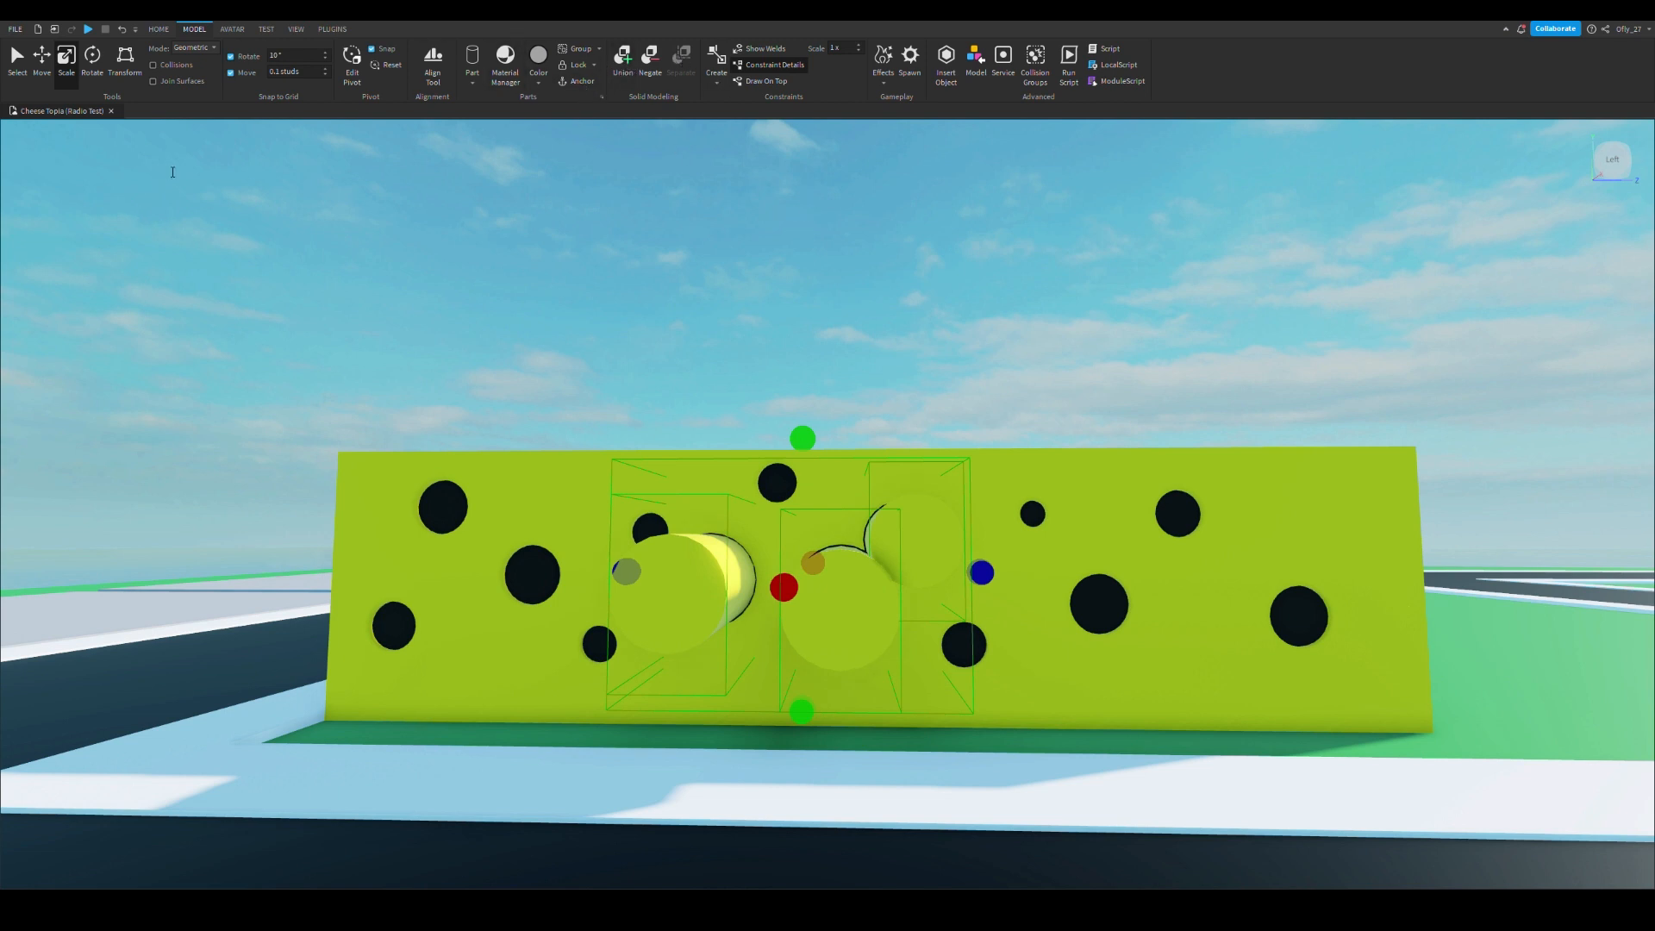
key(Return)
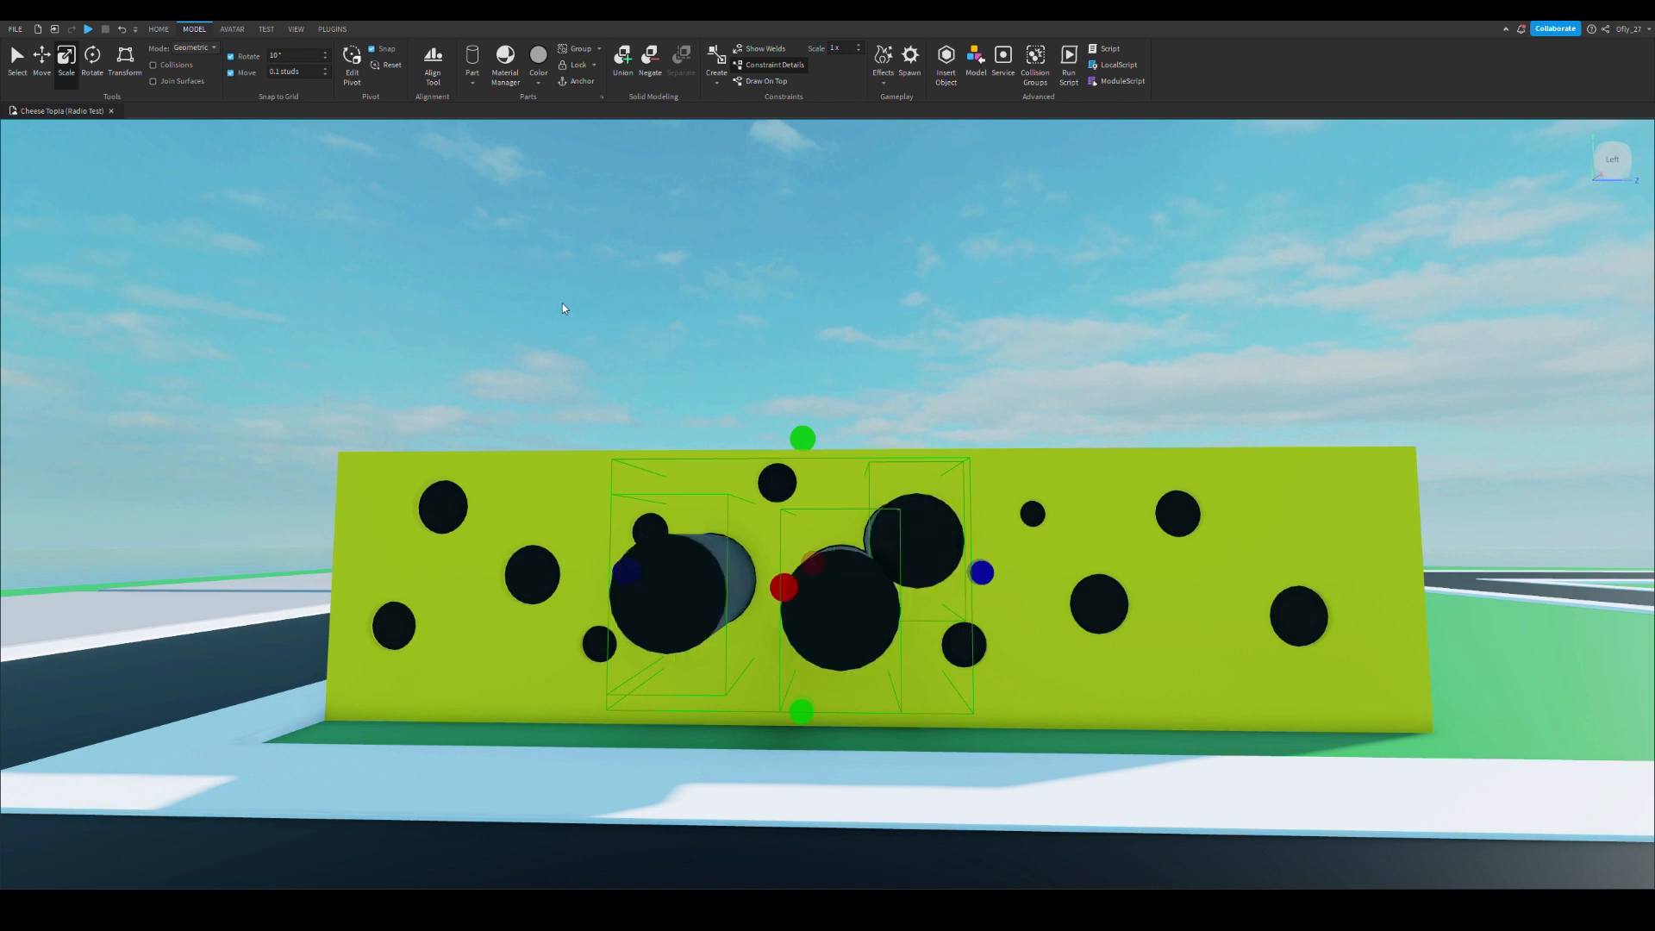
Negate the three dark cylinders and union them with the dark inner wall to cut the openings
right_drag(723, 382, 676, 374)
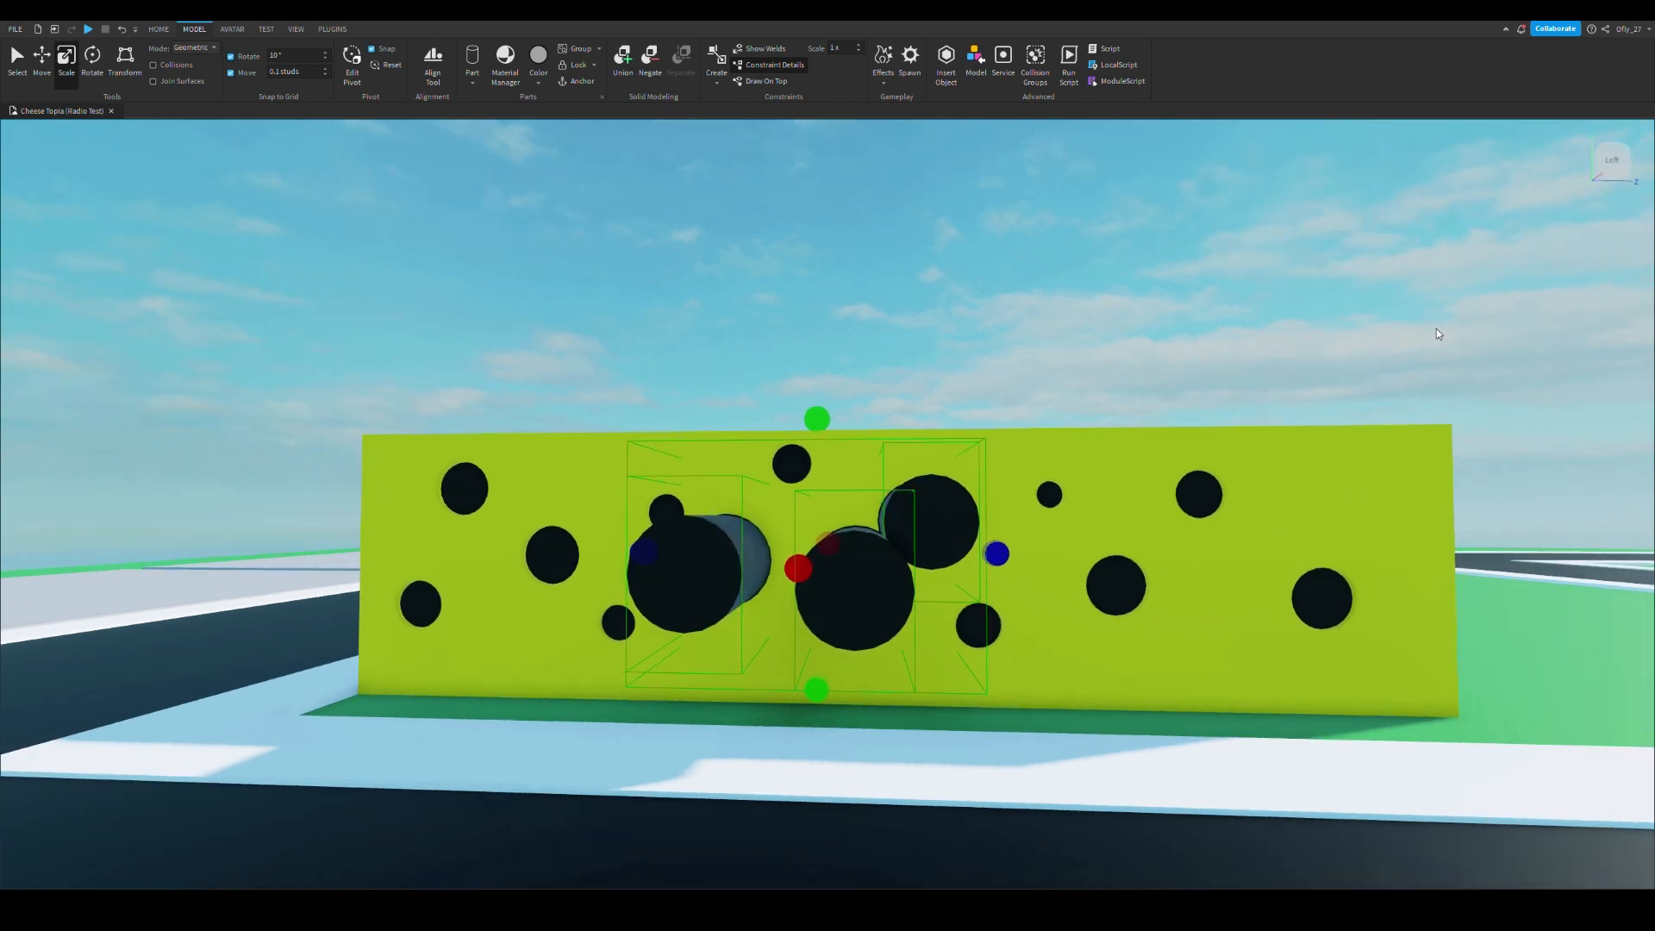
ctrl+click(1438, 243)
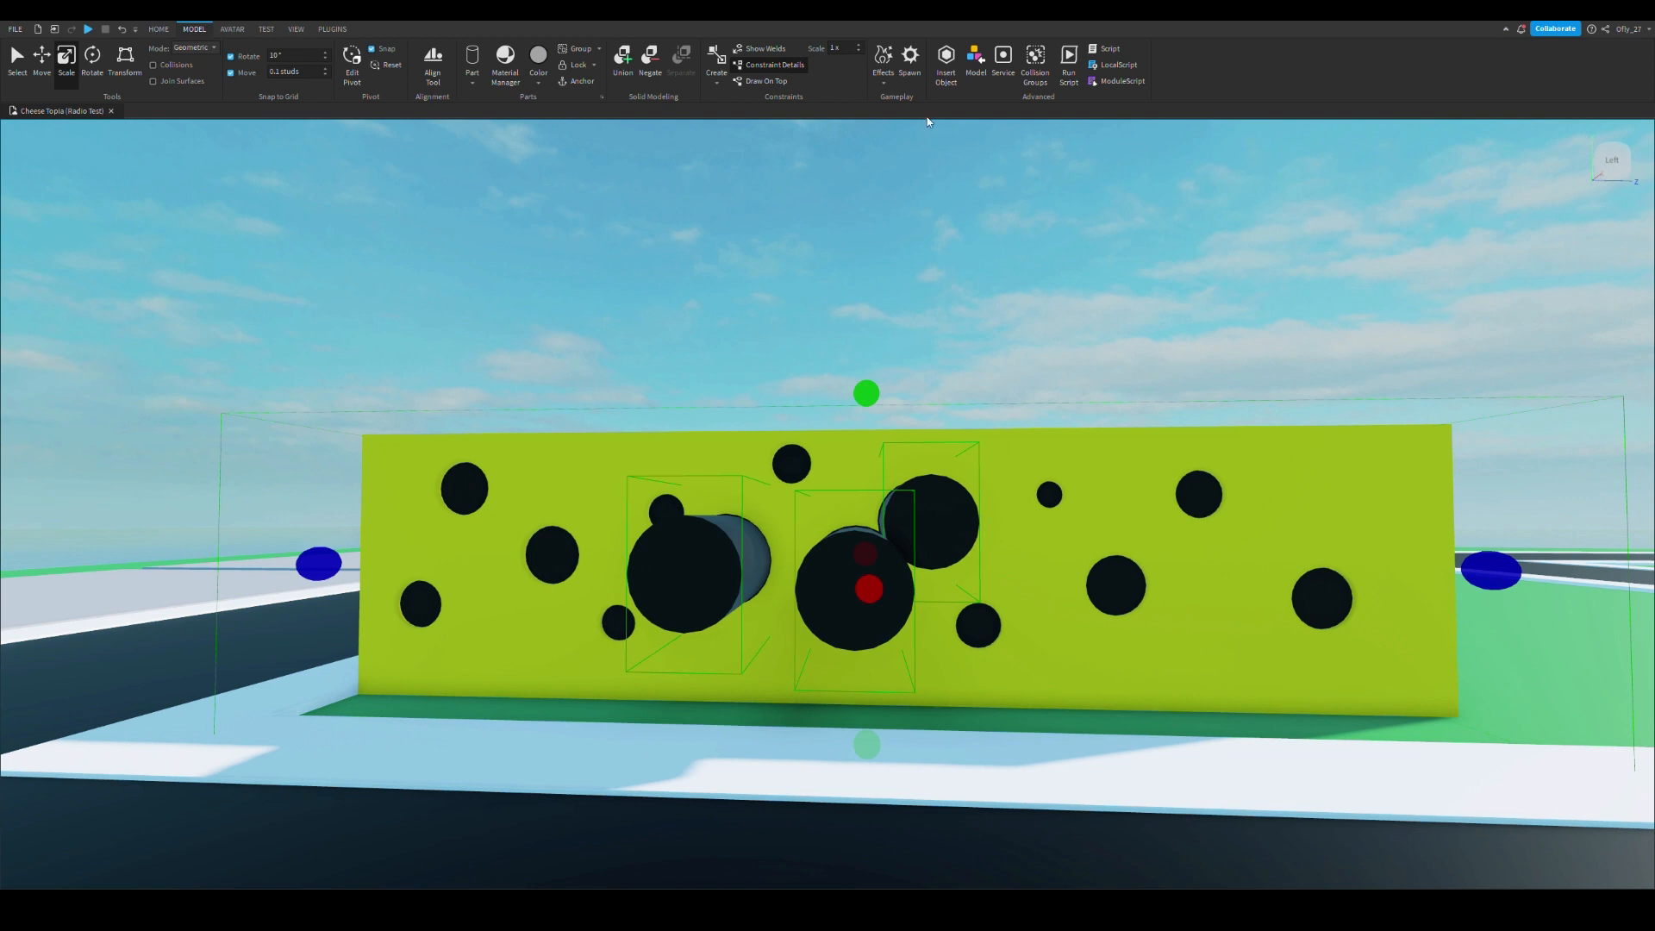
ctrl+click(1436, 250)
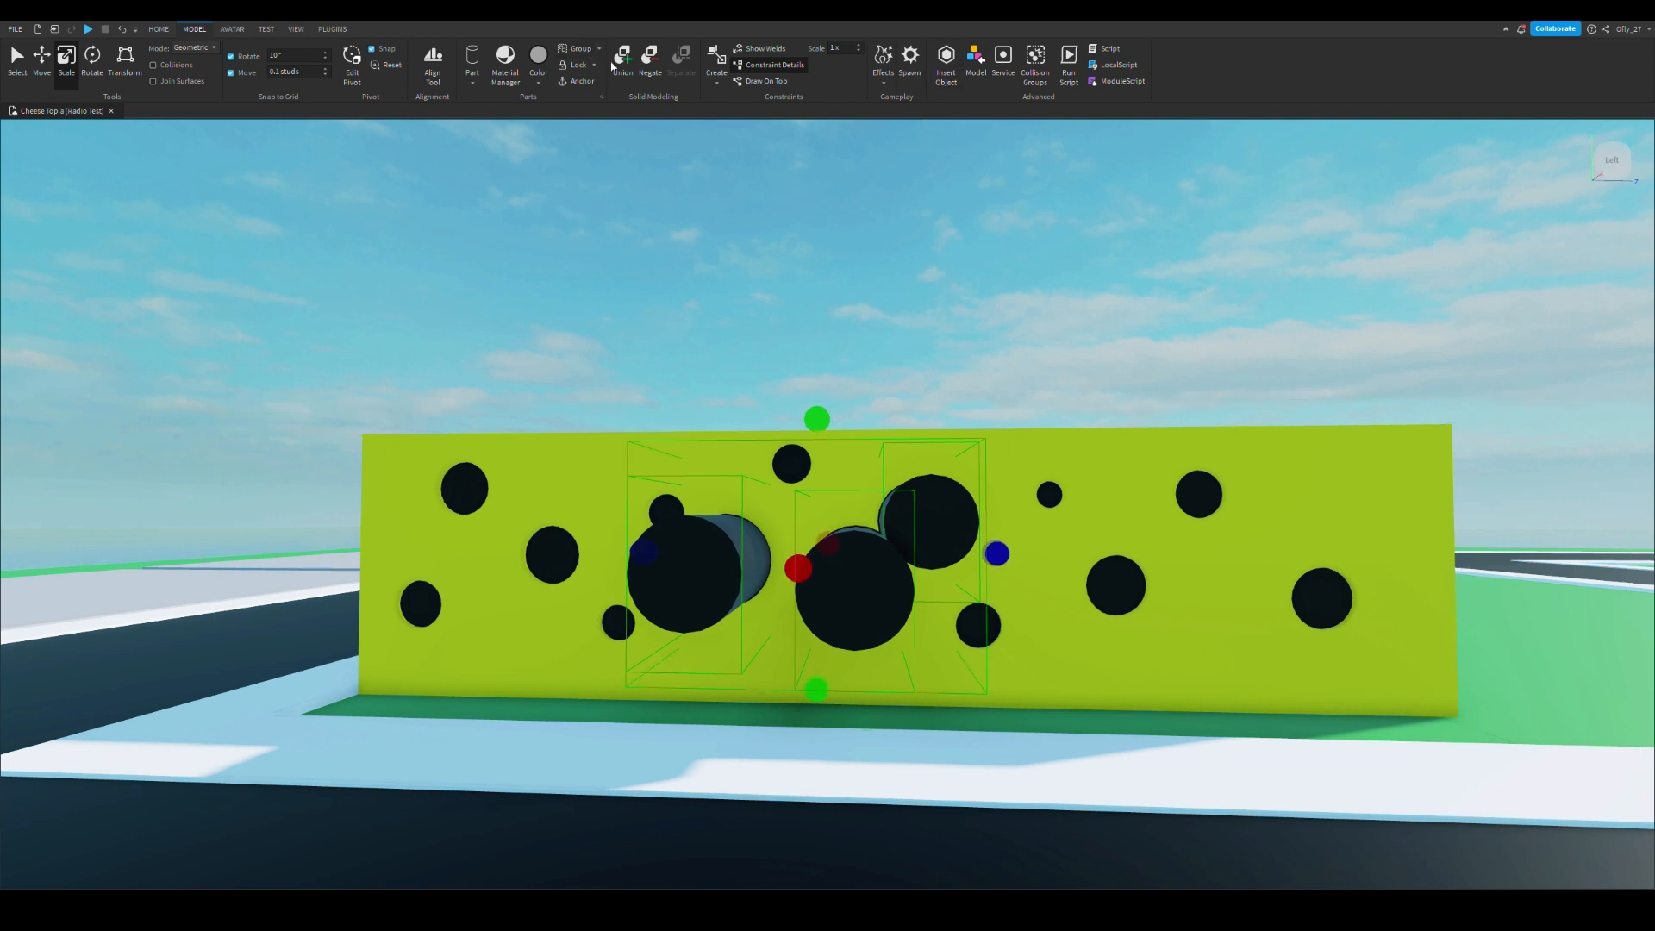
click(648, 60)
ctrl+click(1438, 241)
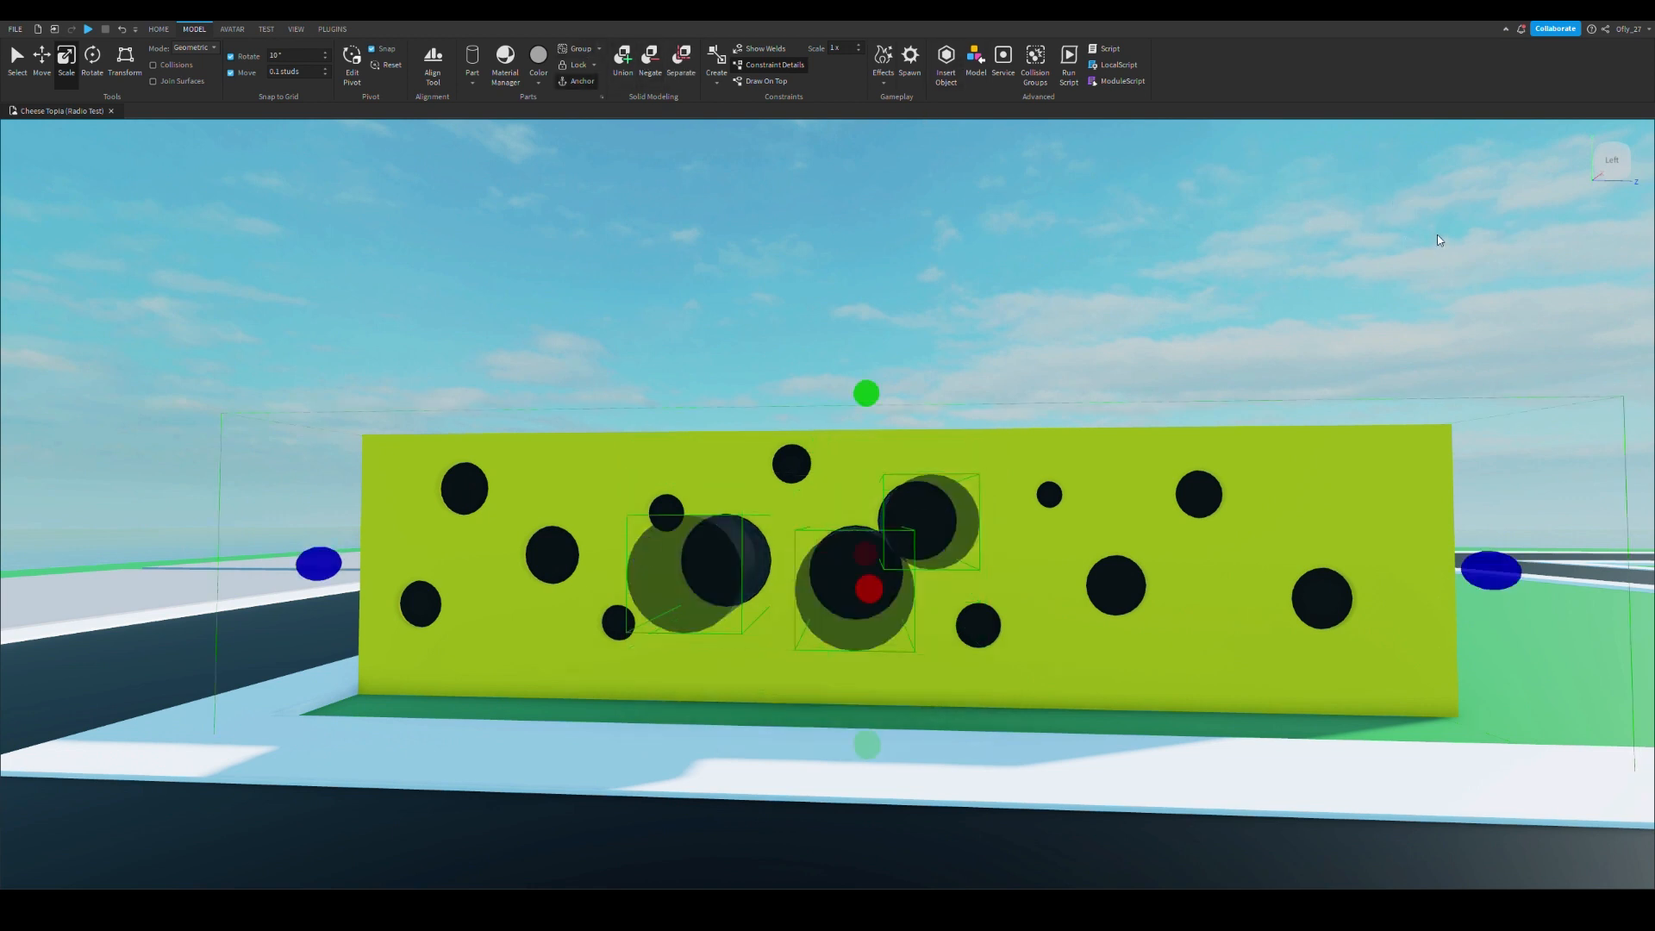
click(623, 57)
Examine the three openings through the side wall up close and from a distance, and clear the selection
scroll(845, 229, up, 10)
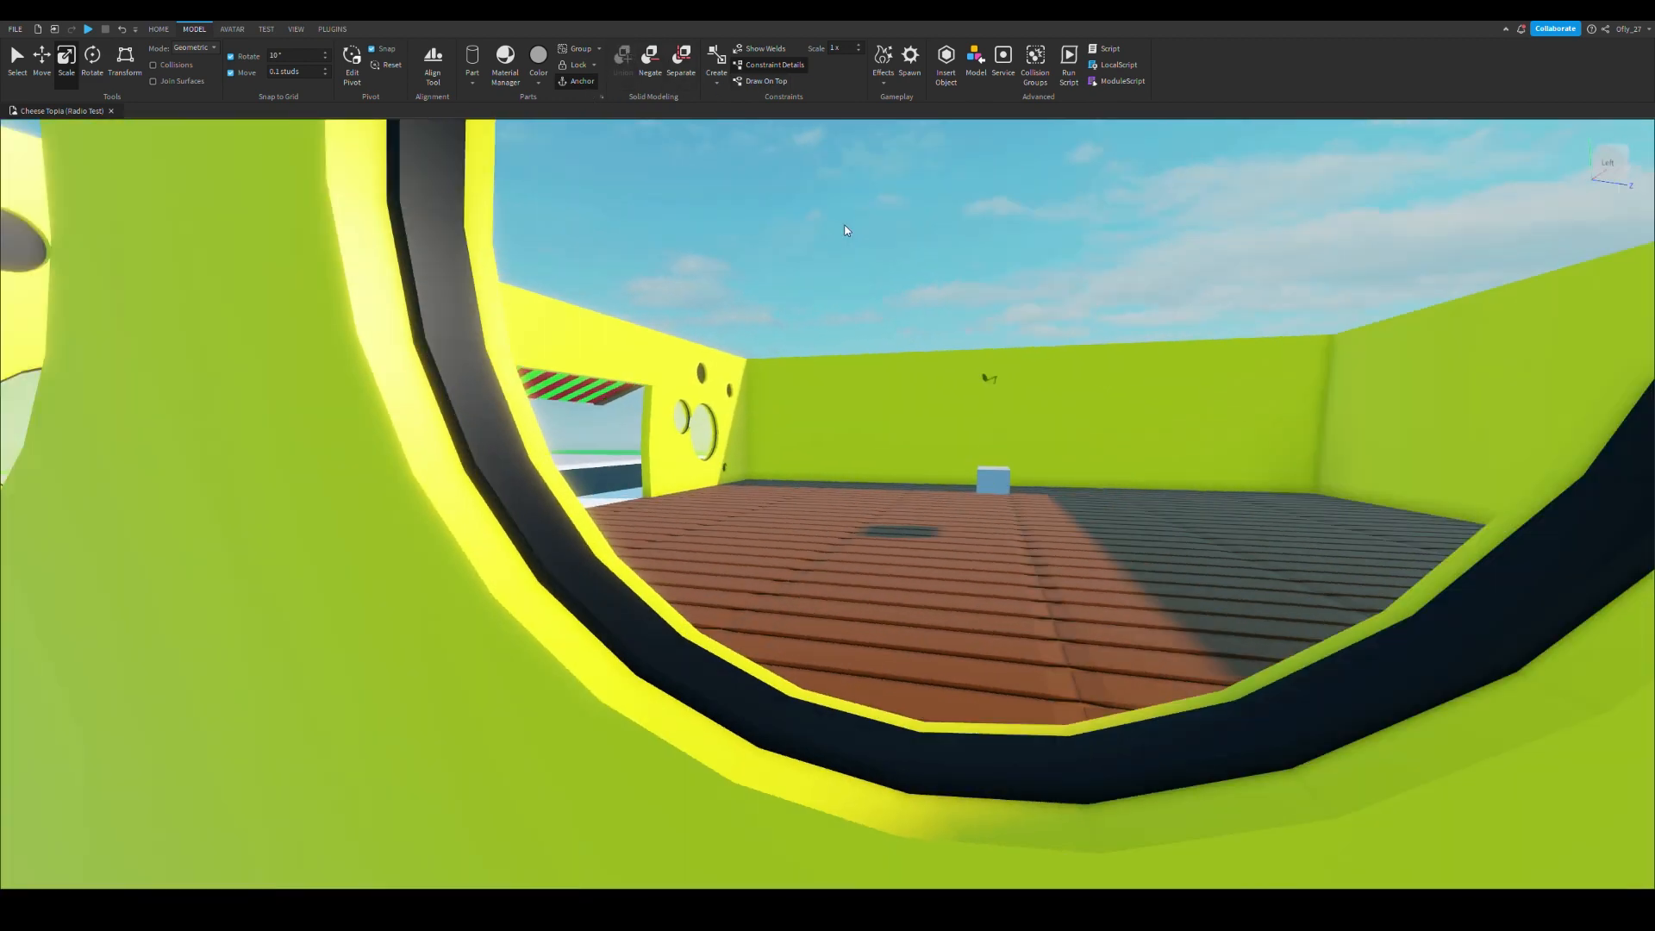
scroll(846, 230, down, 5)
right_drag(846, 230, 865, 246)
scroll(846, 229, up, 4)
scroll(865, 244, down, 15)
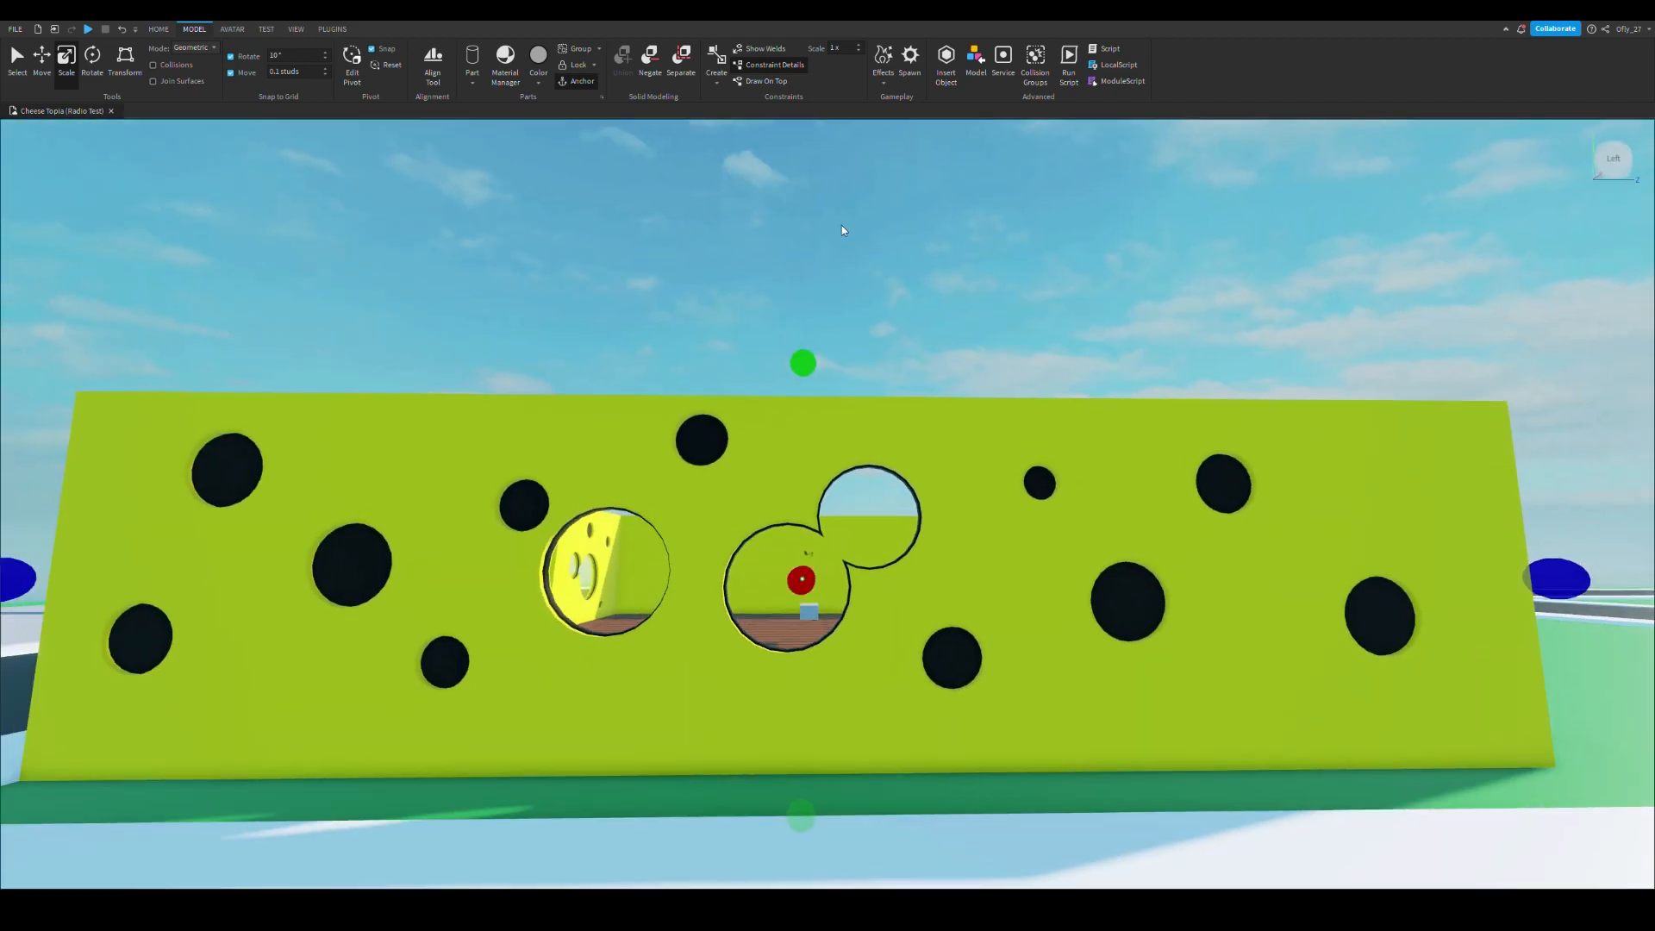
click(837, 224)
scroll(837, 226, down, 5)
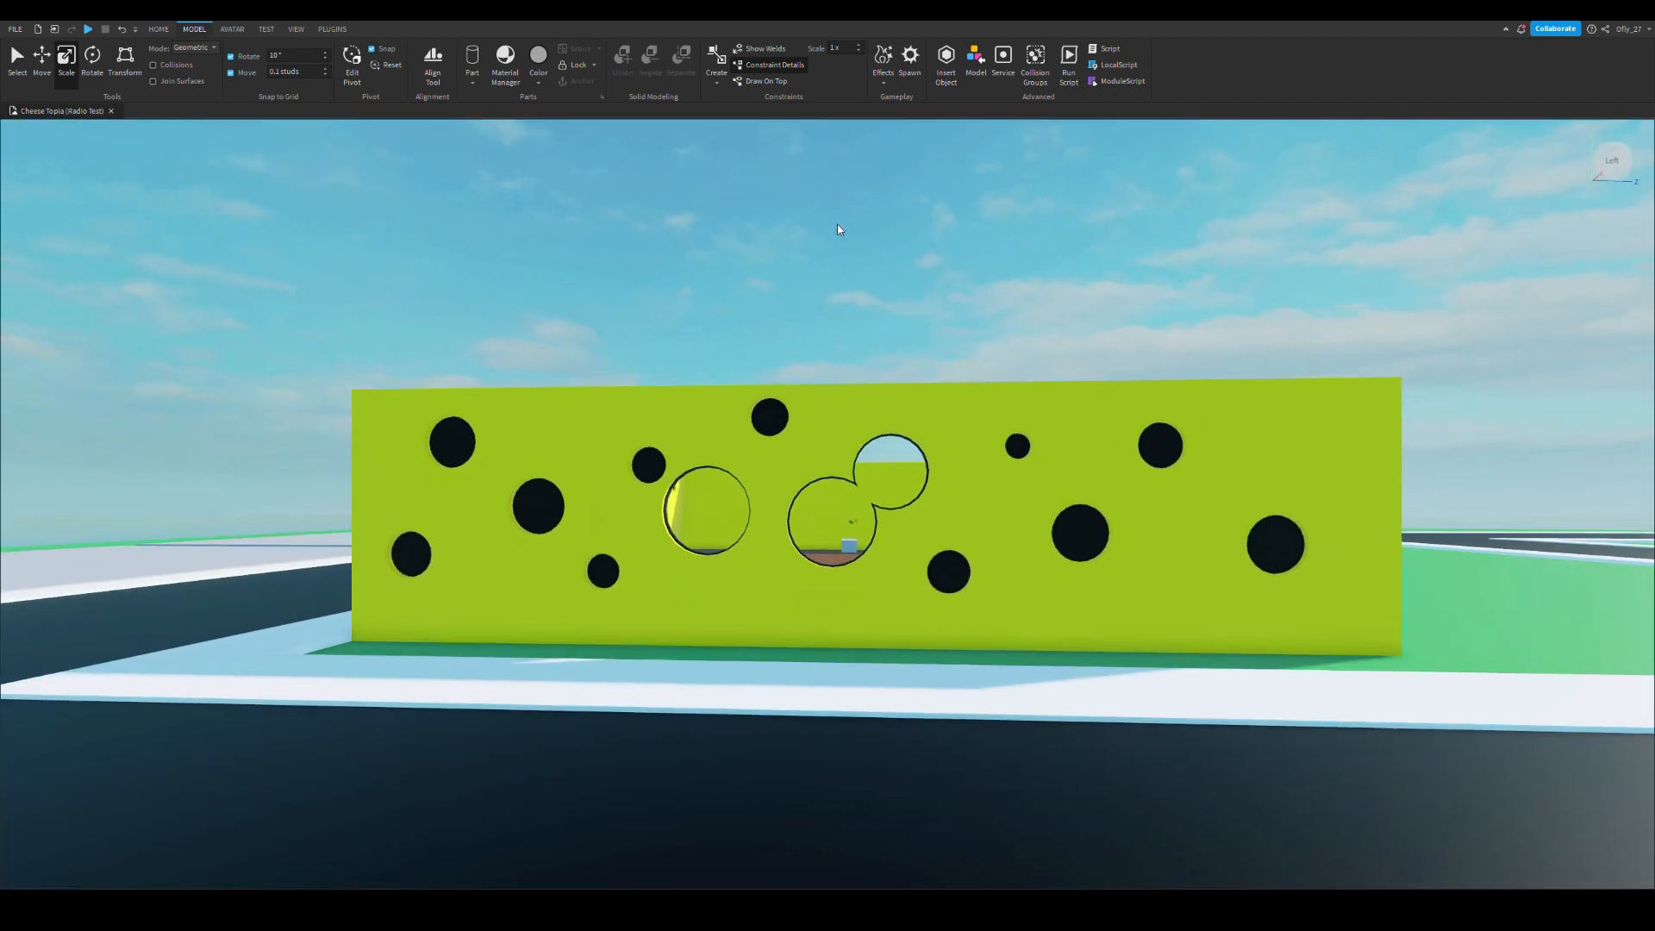
Select the glass pane in the front wall's two overlapping round windows on the far side of the doorway
scroll(837, 225, up, 14)
mouse_move(837, 226)
right_down()
mouse_move(857, 244)
mouse_move(839, 228)
right_up()
click(688, 592)
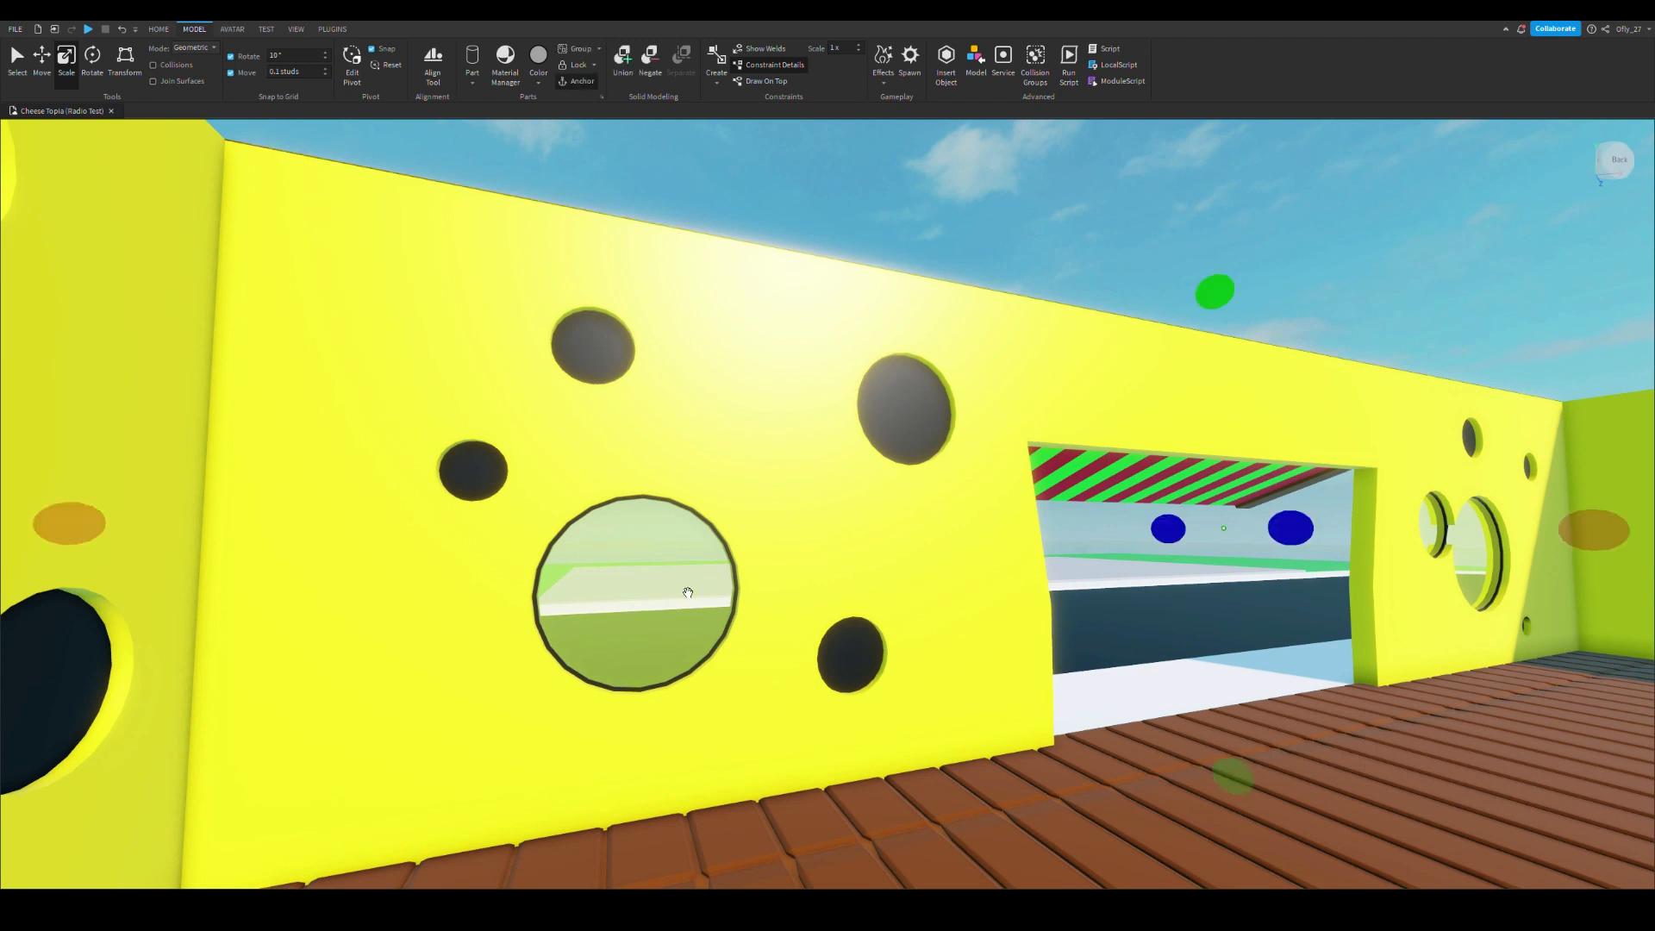
click(1410, 361)
click(1433, 257)
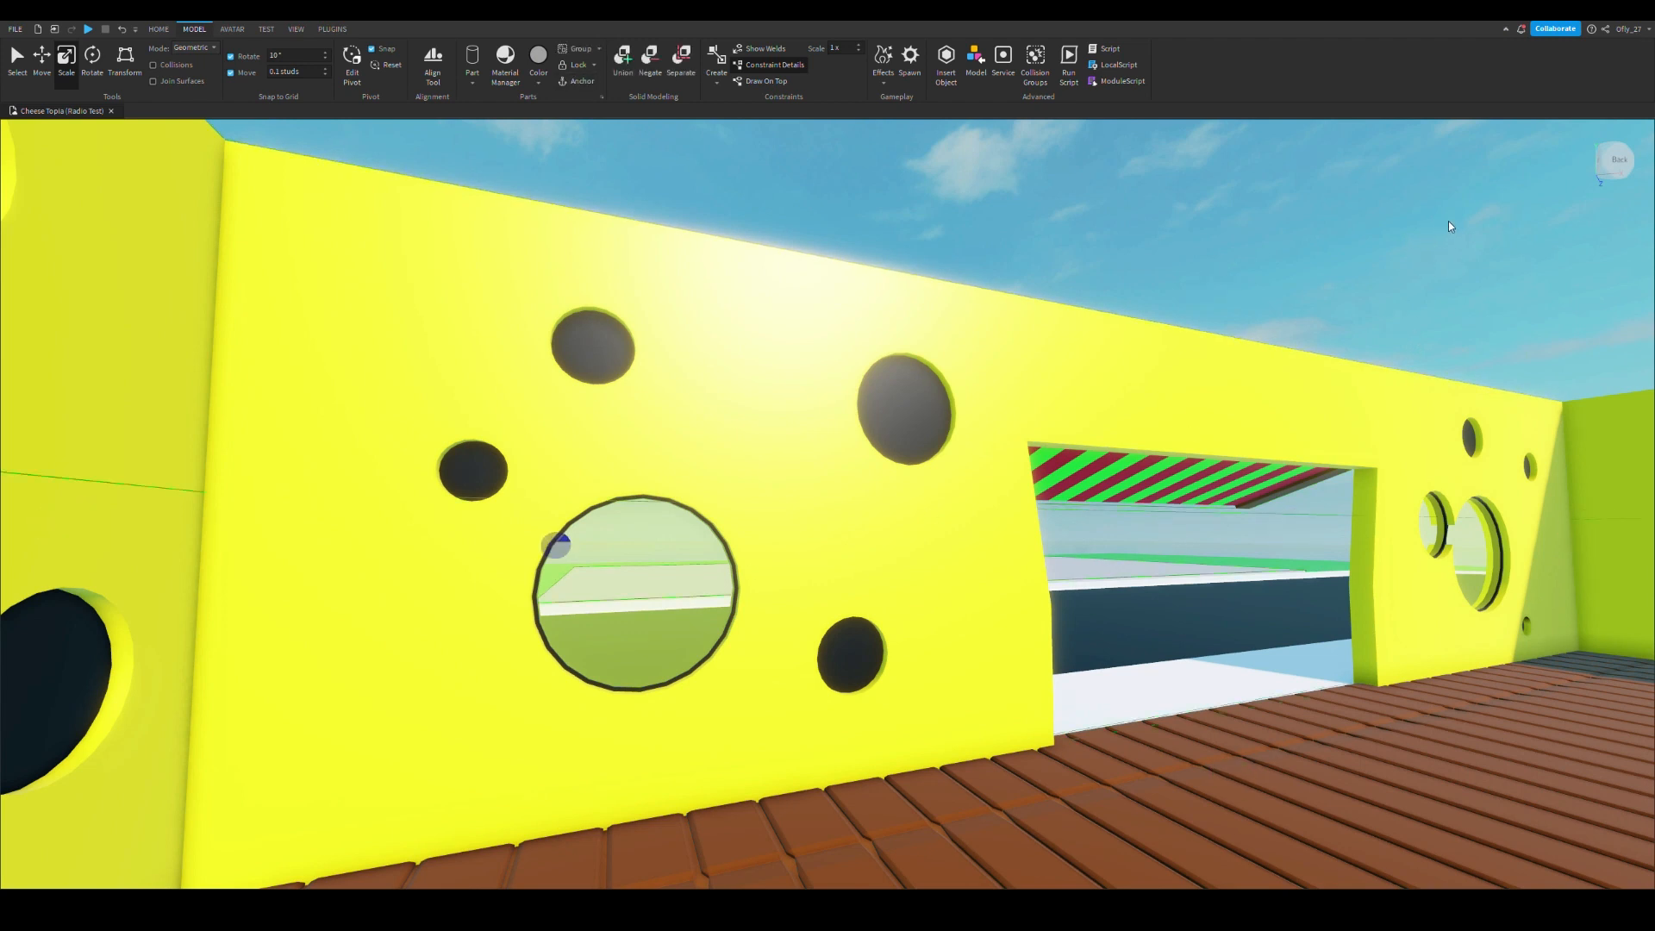
drag(1405, 344, 1453, 230)
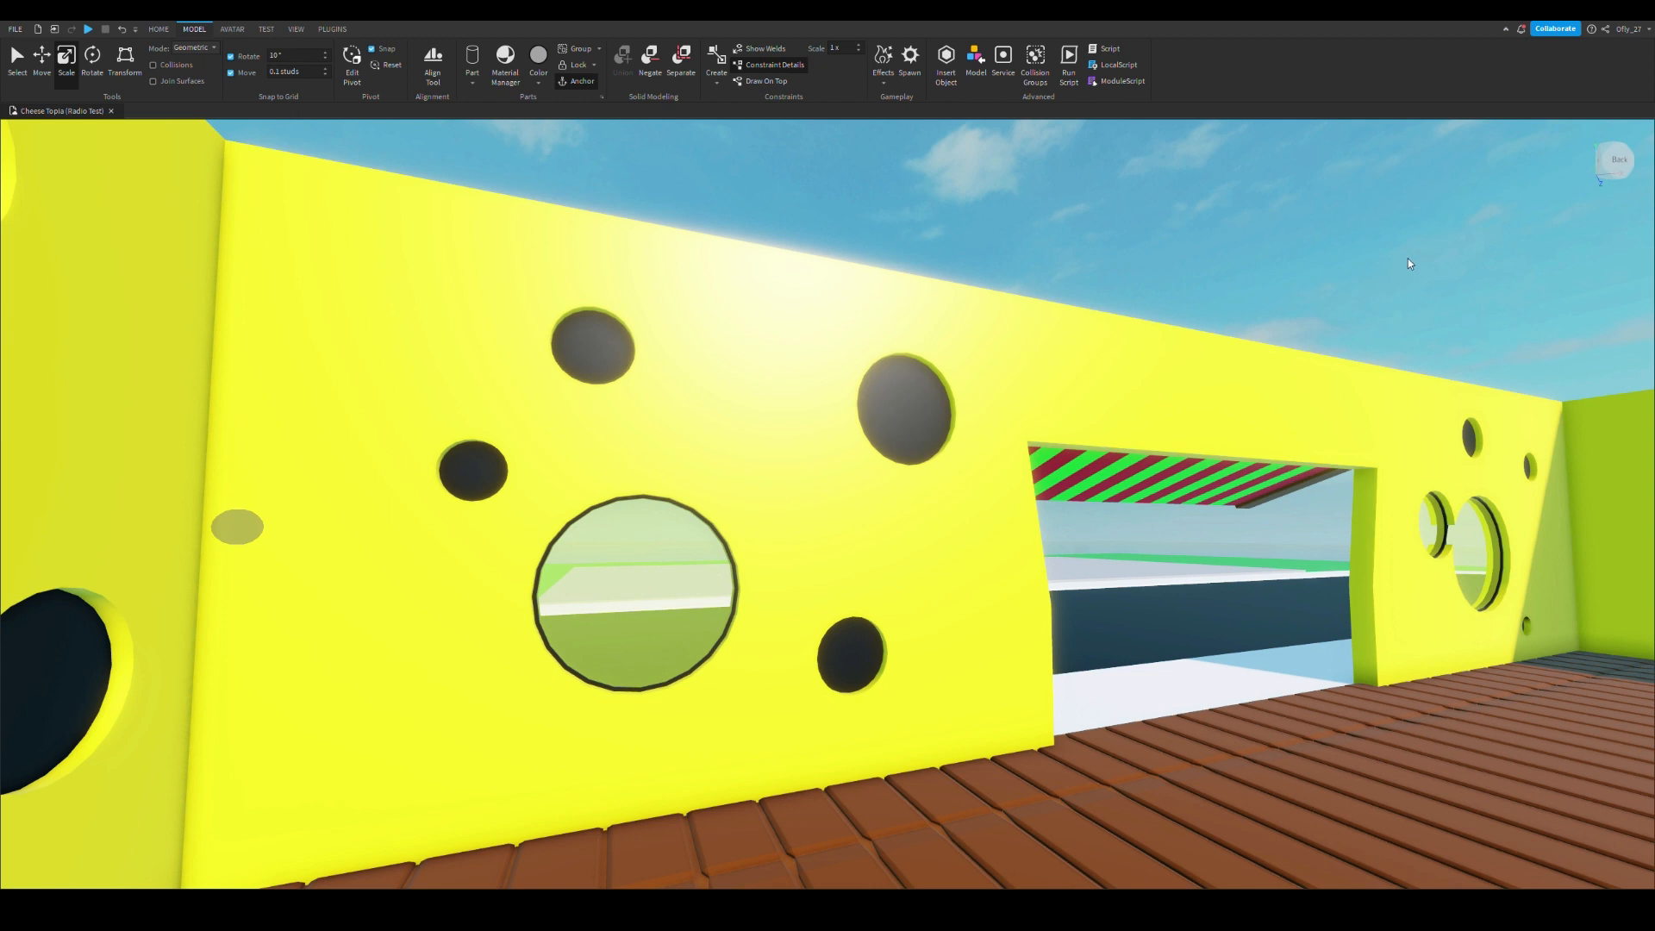
click(1439, 297)
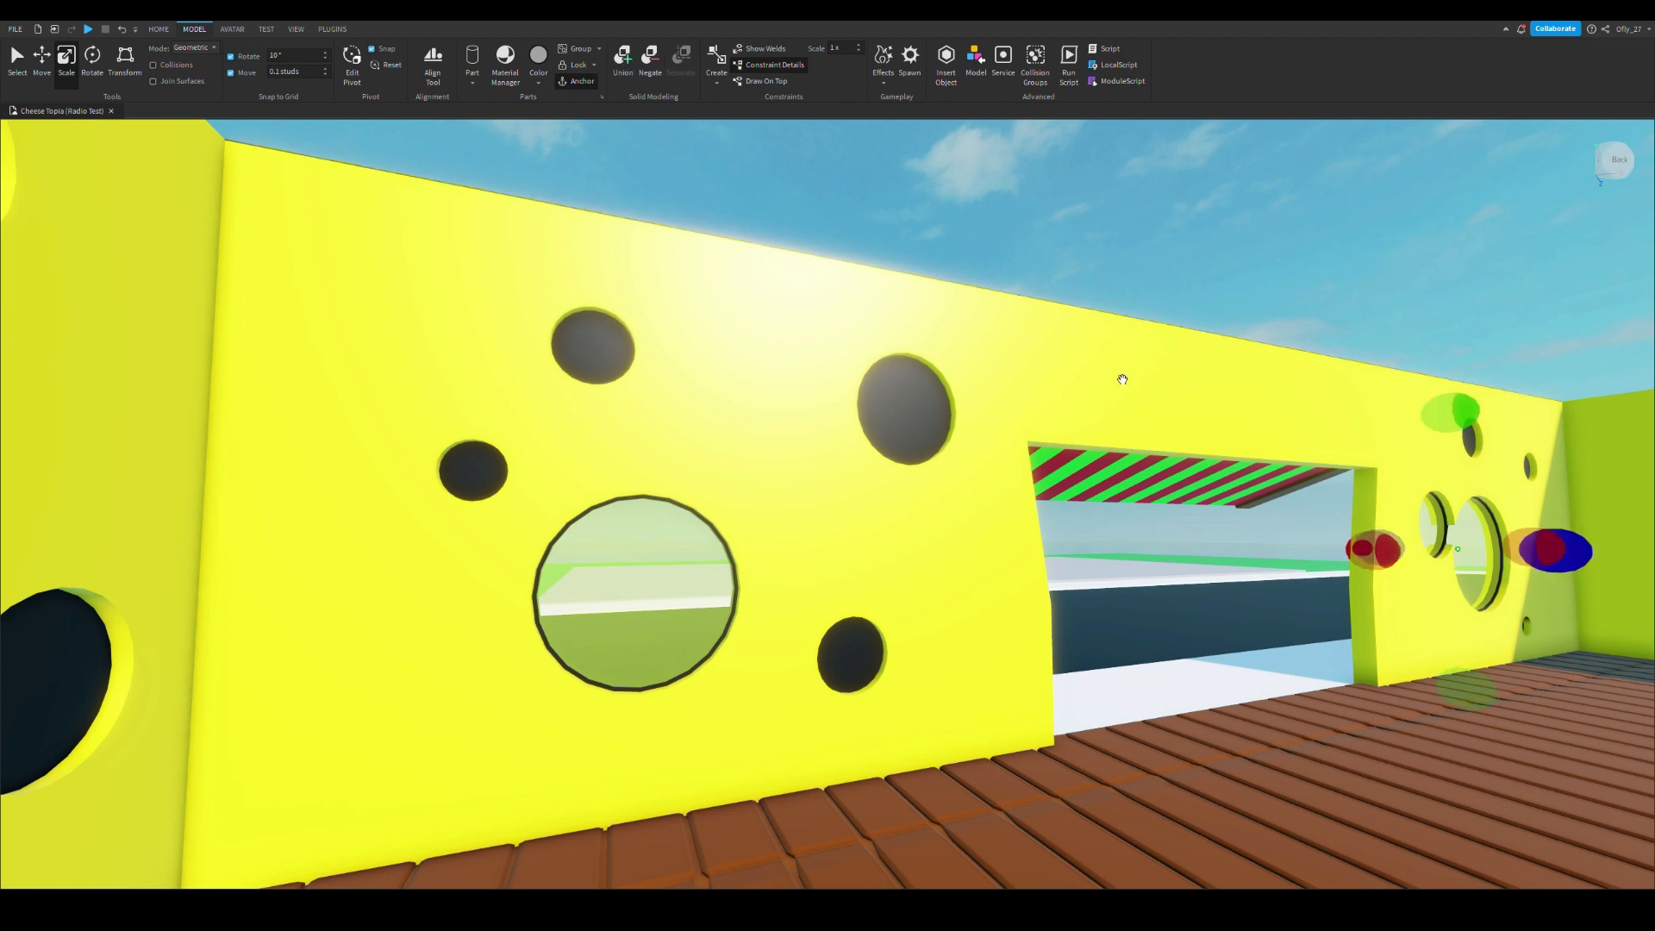
right_drag(1123, 379, 1121, 379)
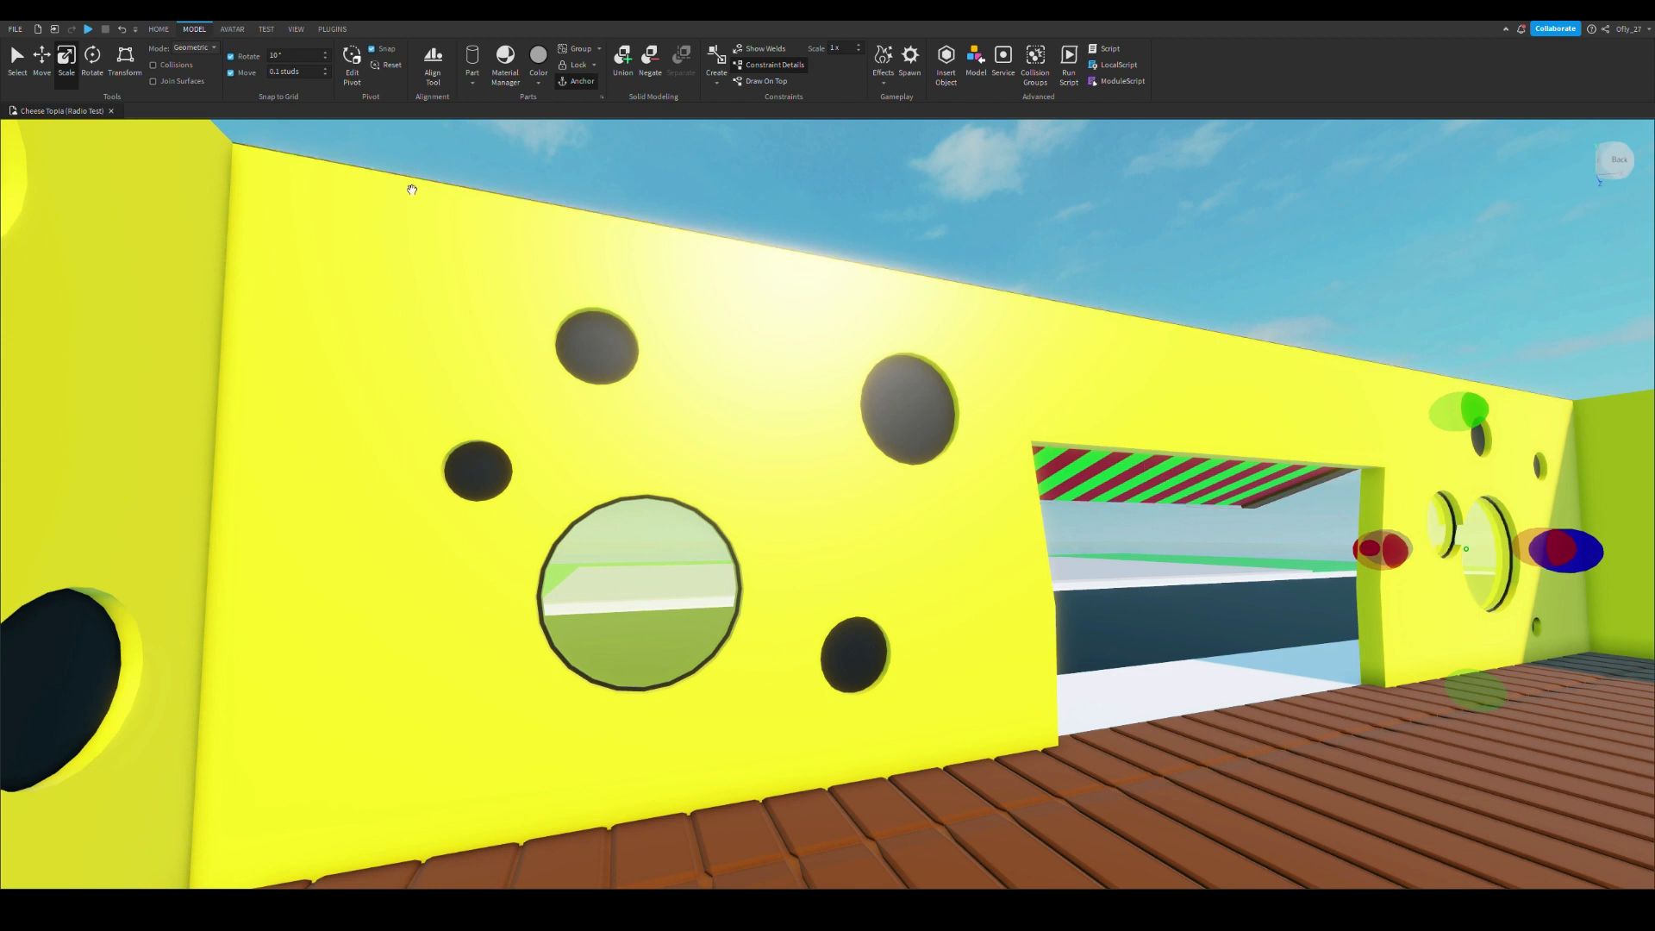
Move the glass pane to the side wall, level with its large round openings
click(42, 60)
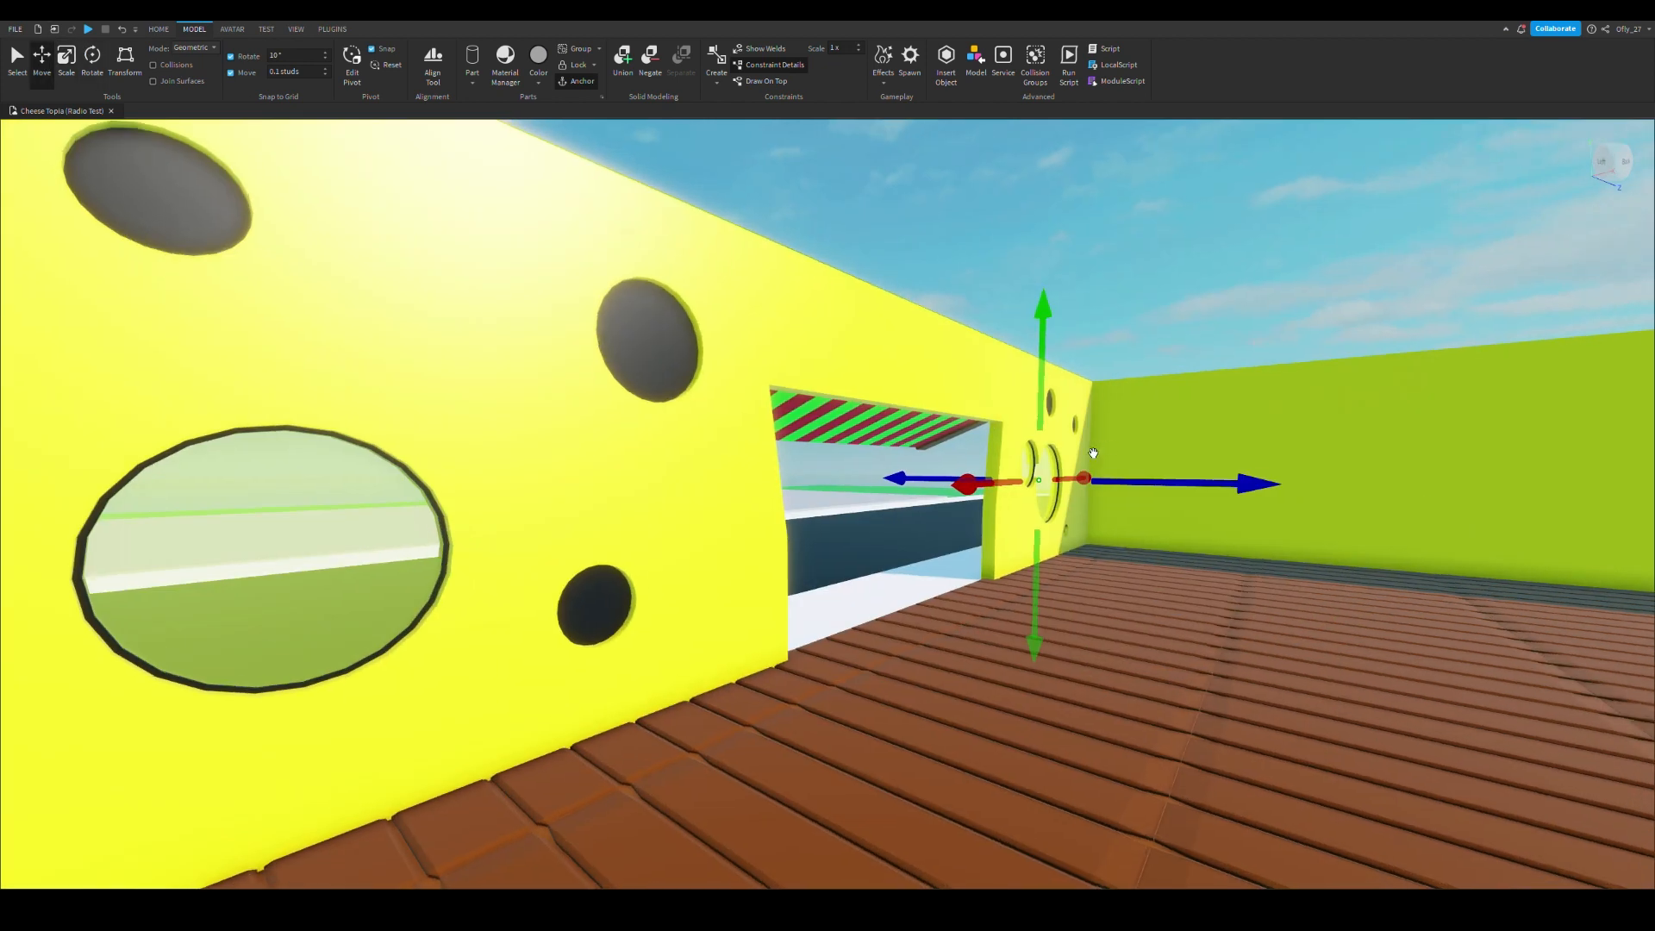
drag(1018, 510, 817, 510)
right_drag(816, 509, 1015, 515)
key(s)
drag(1015, 516, 1059, 550)
key(w)
key(d)
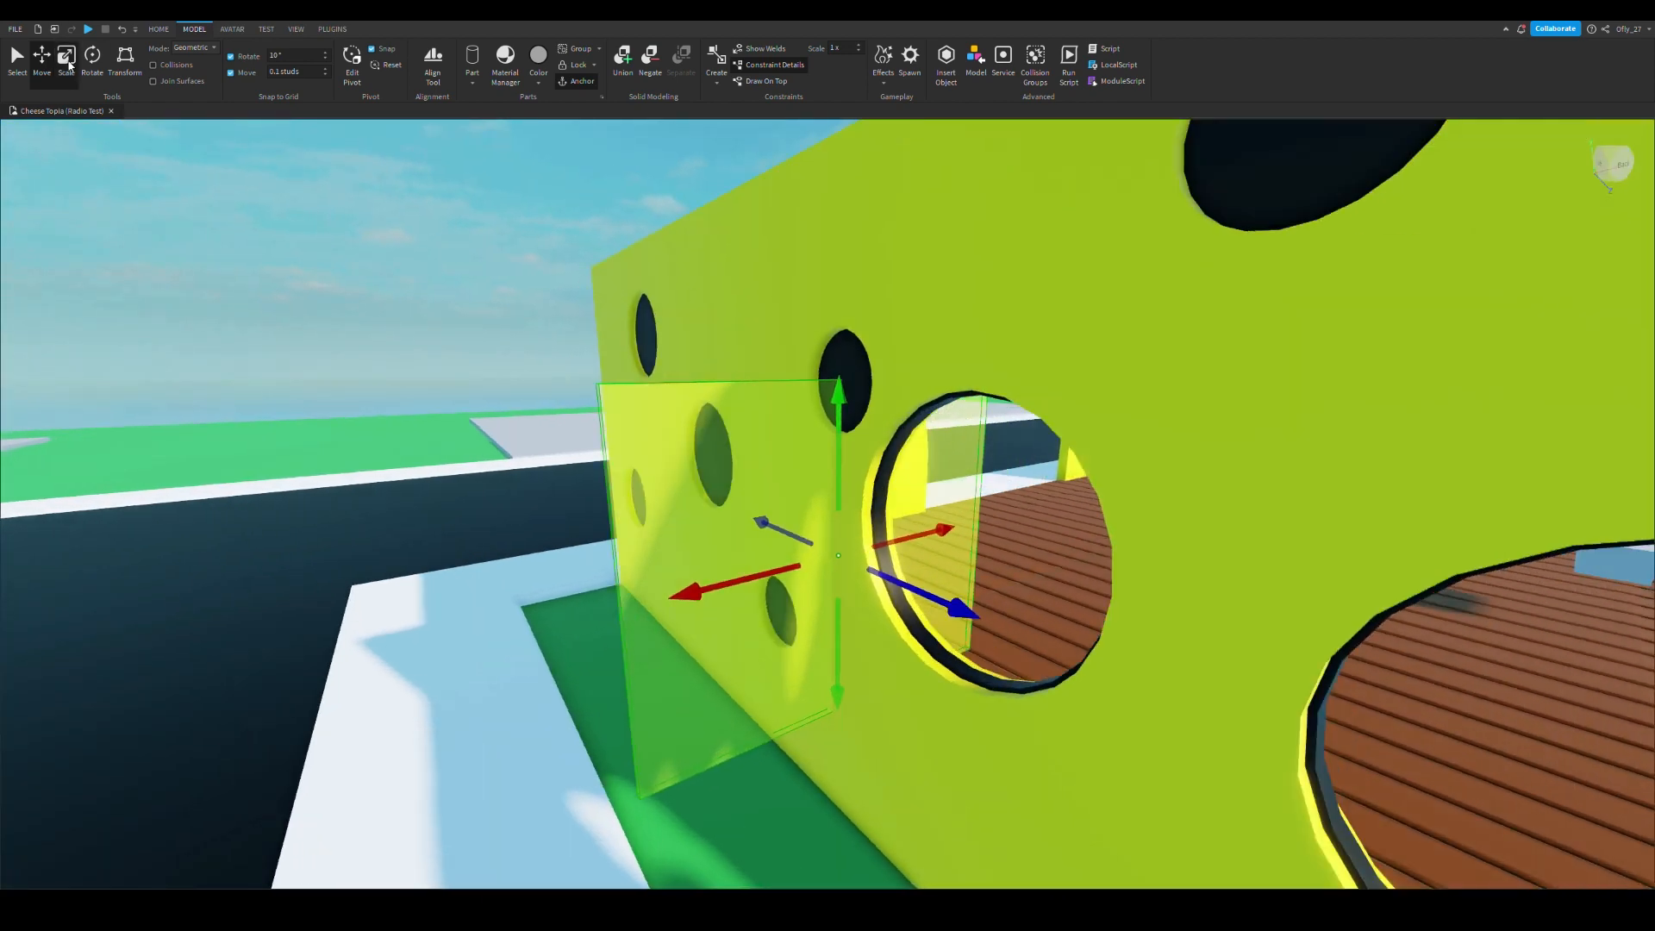
Rotate the glass pane about its vertical axis until it lies parallel to the side wall
click(67, 63)
click(92, 63)
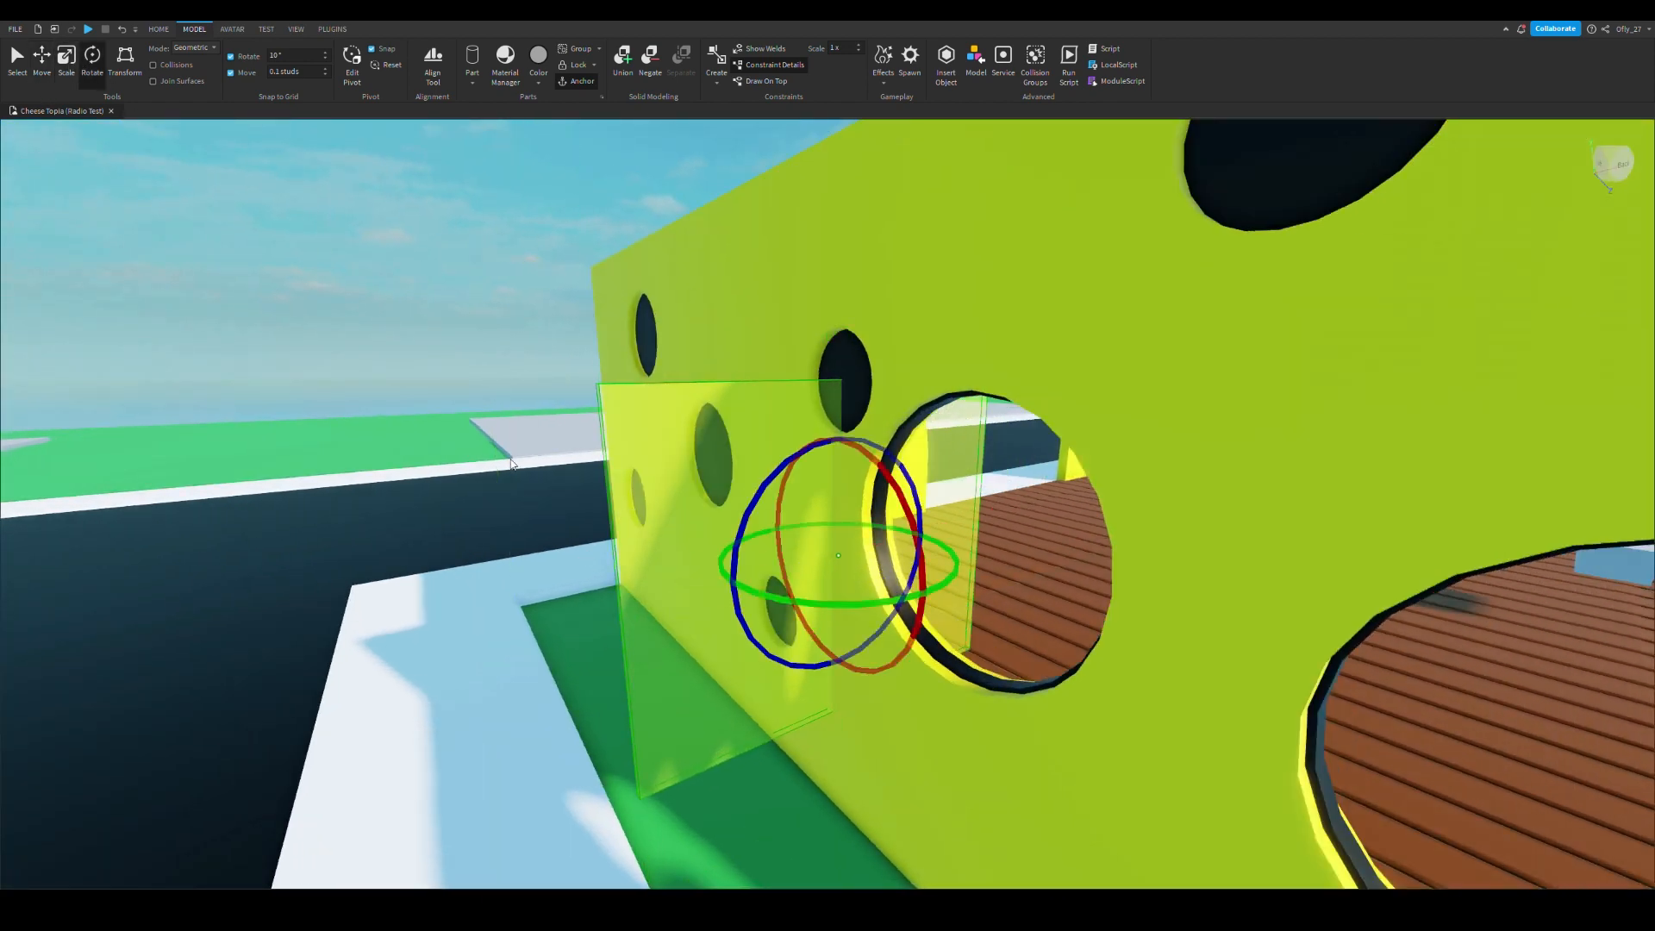
drag(833, 604, 950, 561)
Shorten the glass pane at its end near the single large opening
click(44, 62)
click(66, 64)
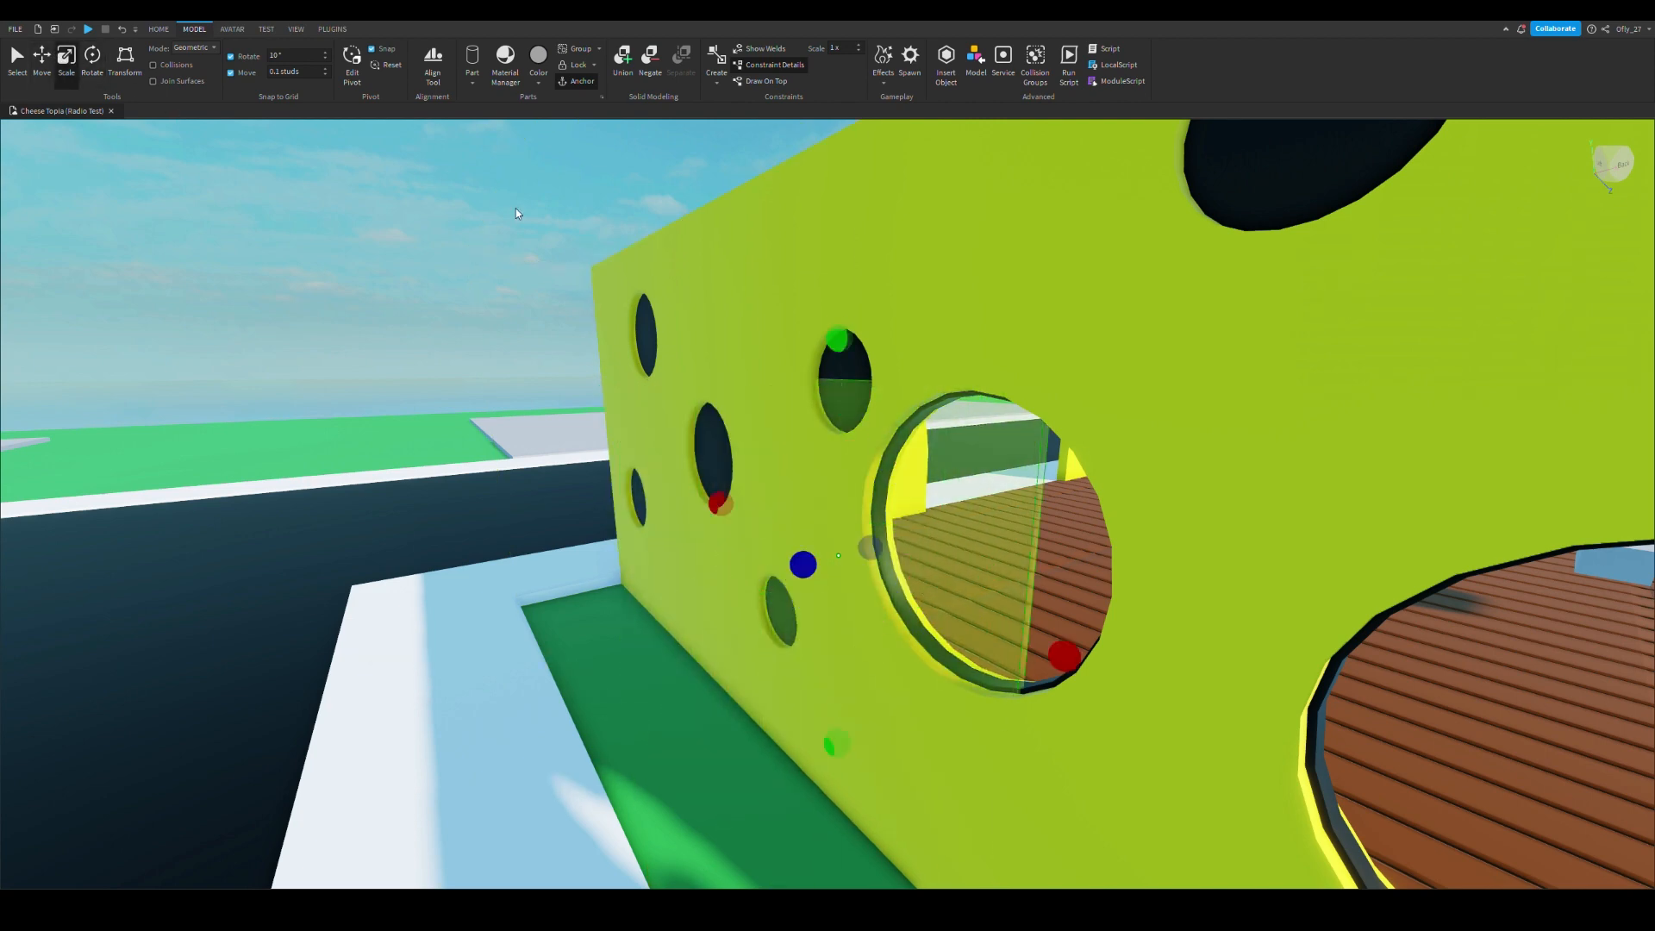
key(a)
right_drag(887, 353, 893, 357)
drag(643, 503, 990, 454)
right_drag(989, 454, 992, 456)
key(w)
key(d)
key(a)
key(s)
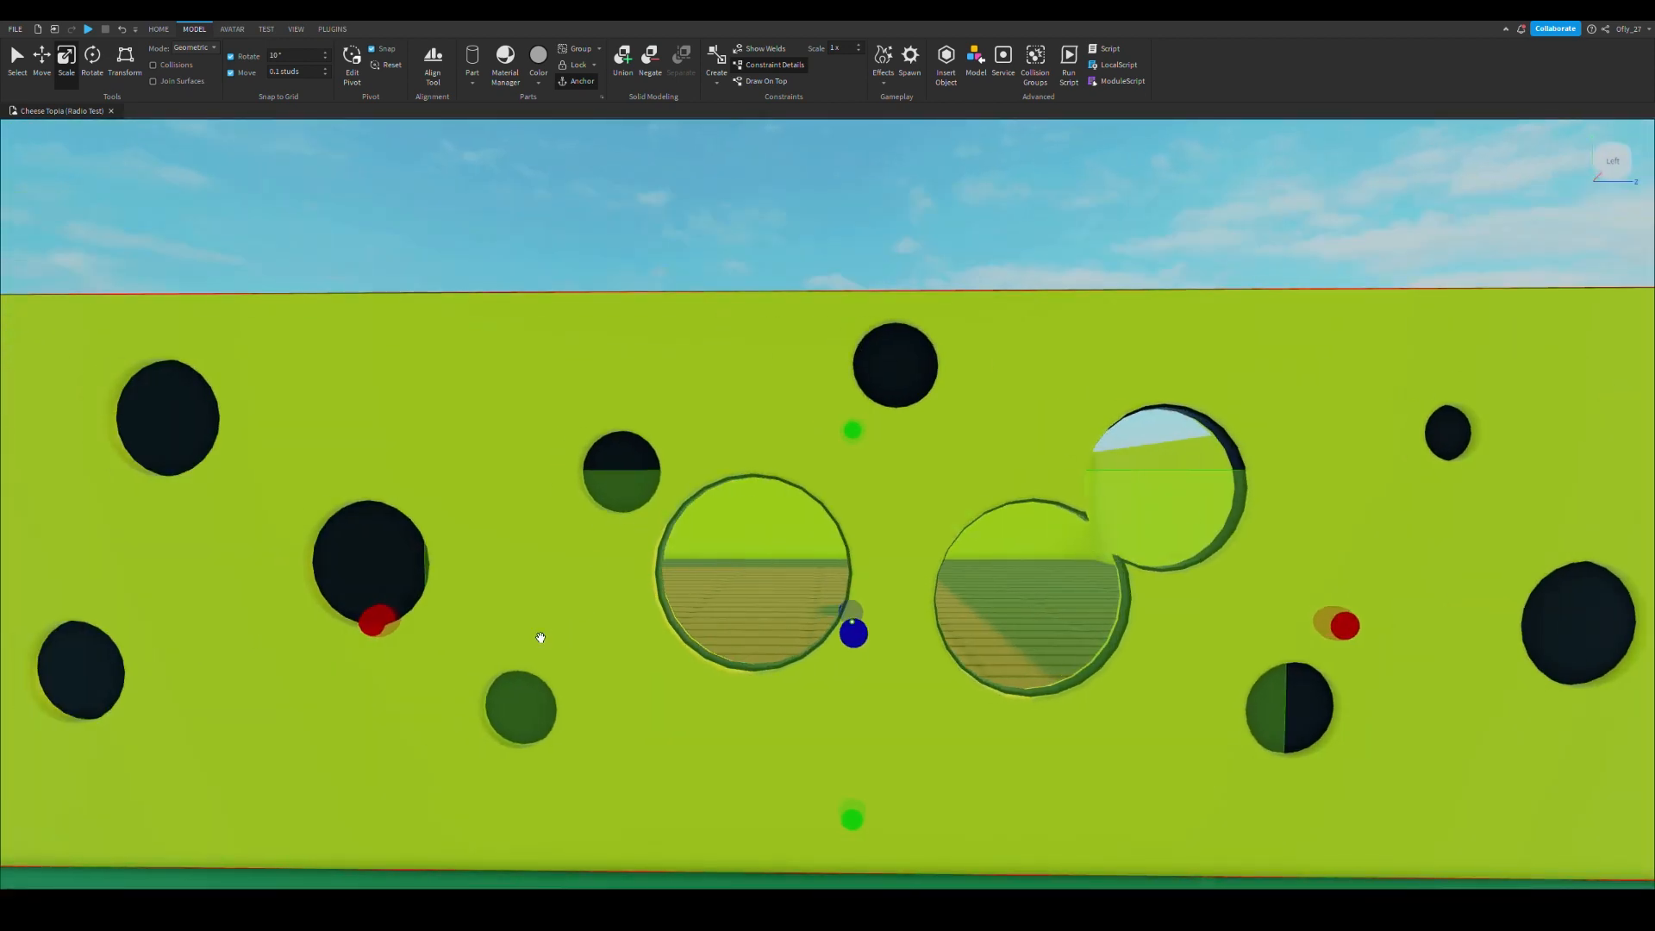
drag(379, 622, 634, 613)
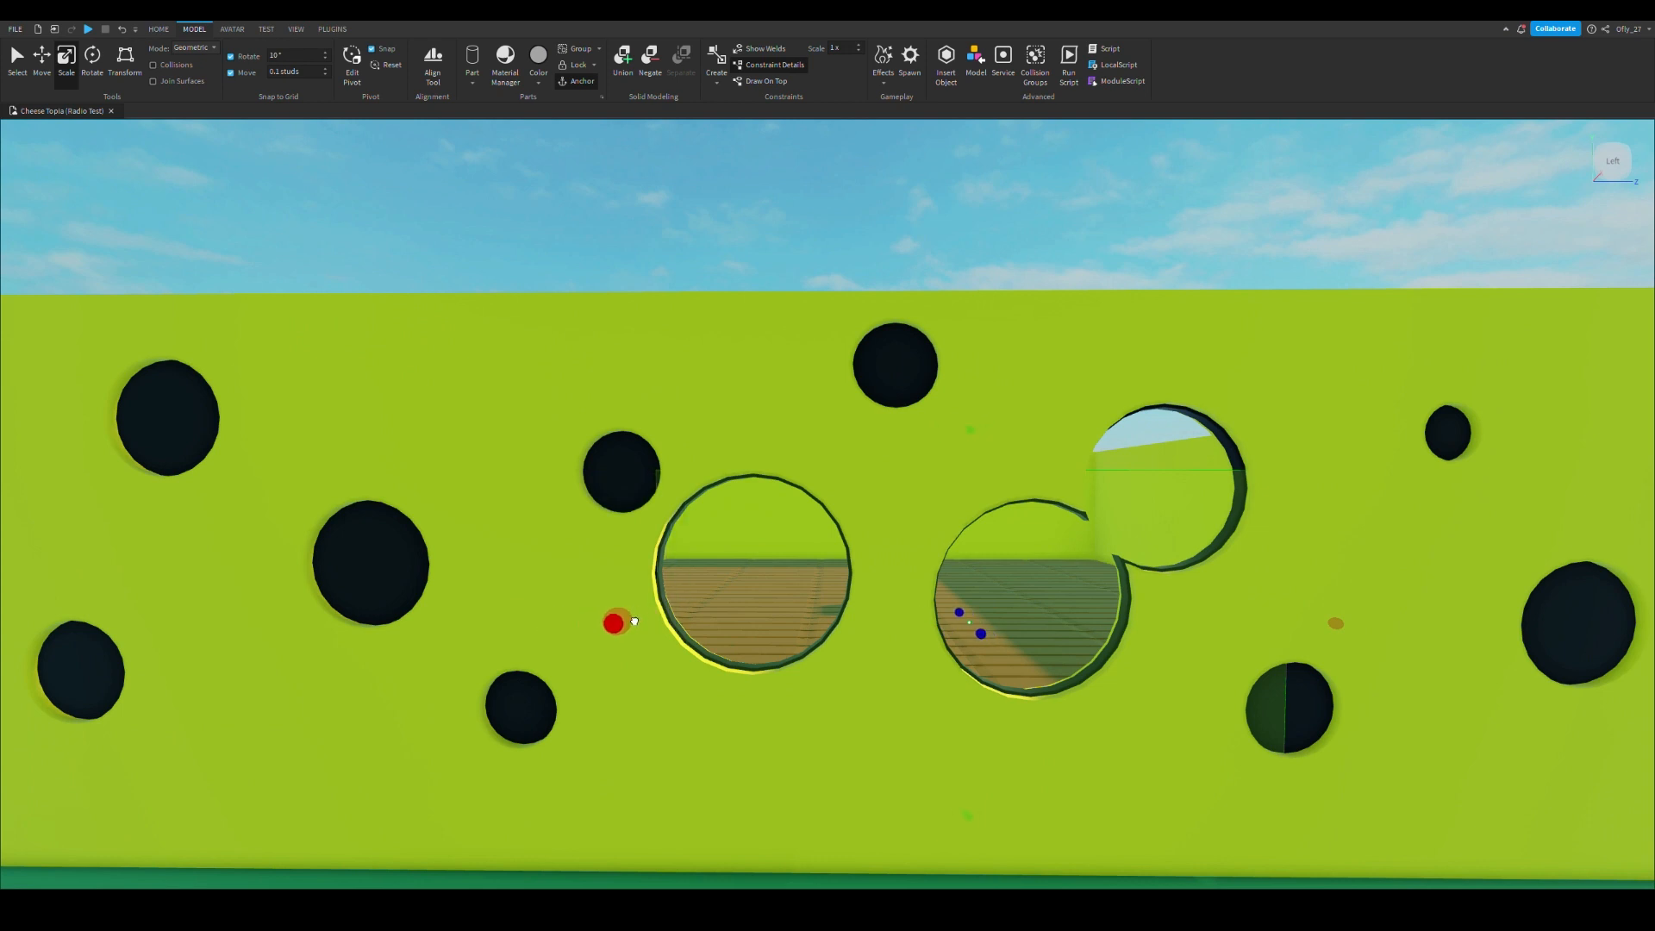
Shorten the glass pane further at both ends and raise its top edge toward the upper opening
drag(973, 431, 975, 480)
drag(609, 646, 711, 652)
key(d)
drag(1057, 649, 902, 667)
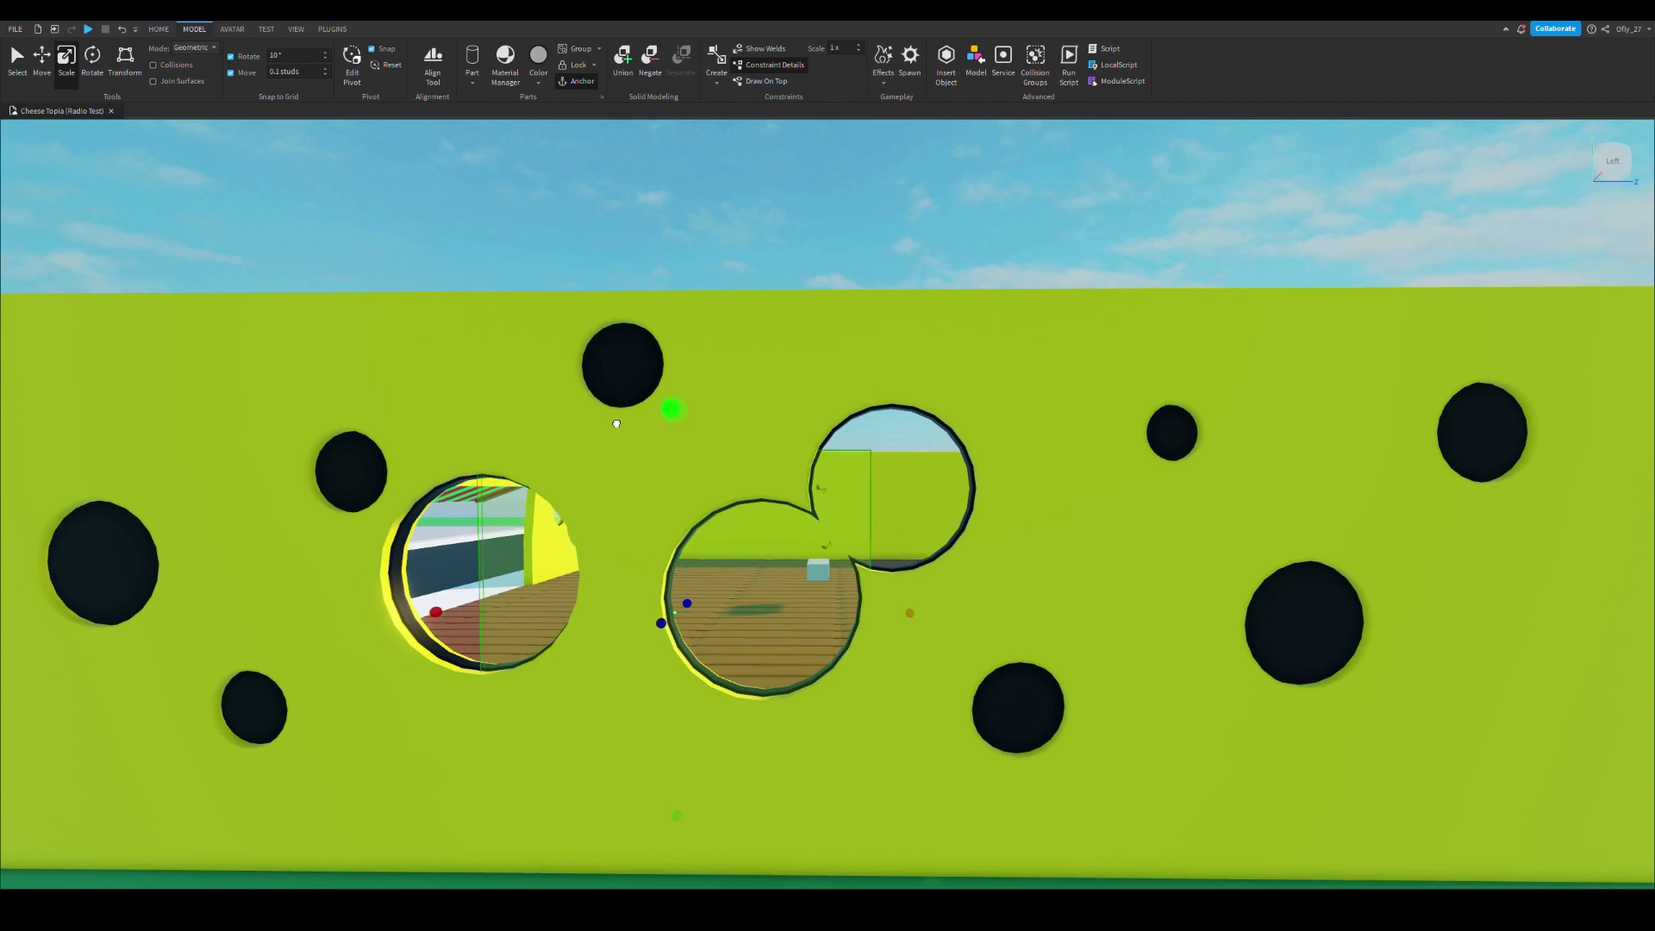
key(w)
mouse_move(574, 384)
right_down()
mouse_move(591, 399)
mouse_move(572, 378)
right_up()
key(s)
Move the glass pane inward through the side wall's thickness so it sits within the openings
click(24, 67)
click(40, 64)
key(w)
mouse_move(914, 560)
right_down()
mouse_move(894, 610)
mouse_move(878, 576)
mouse_move(911, 572)
right_up()
key(s)
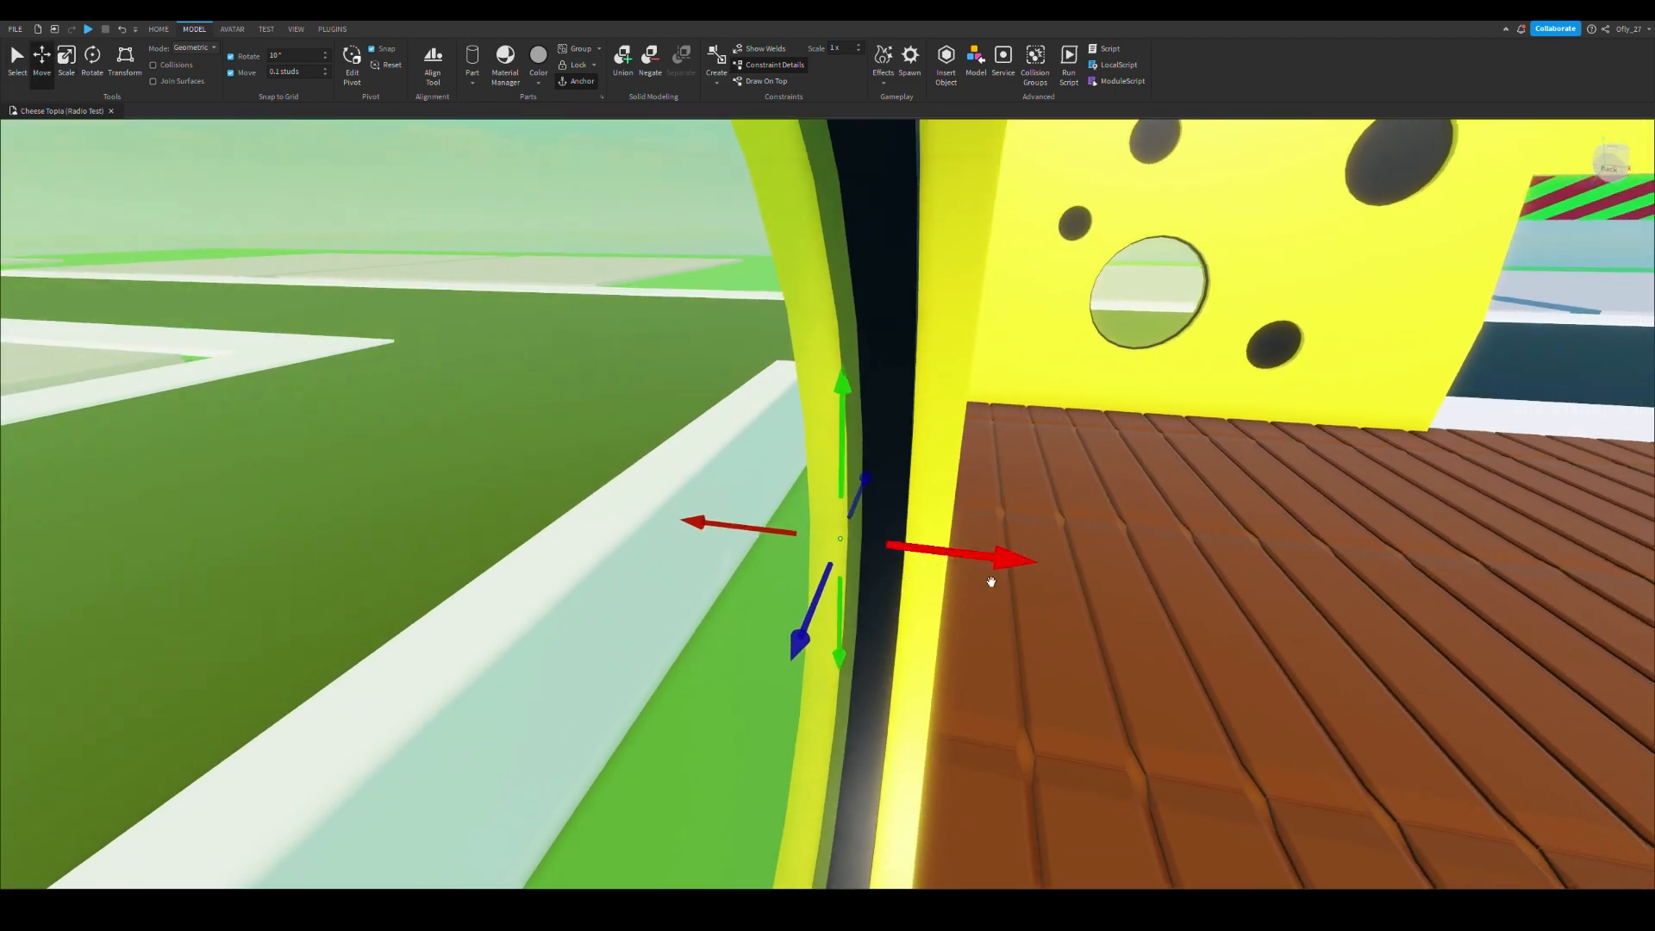
drag(973, 581, 994, 614)
Extend the glass pane at both ends so it fully covers all three large openings
right_drag(994, 613, 1013, 628)
key(s)
key(d)
key(a)
key(s)
key(a)
key(d)
key(a)
key(s)
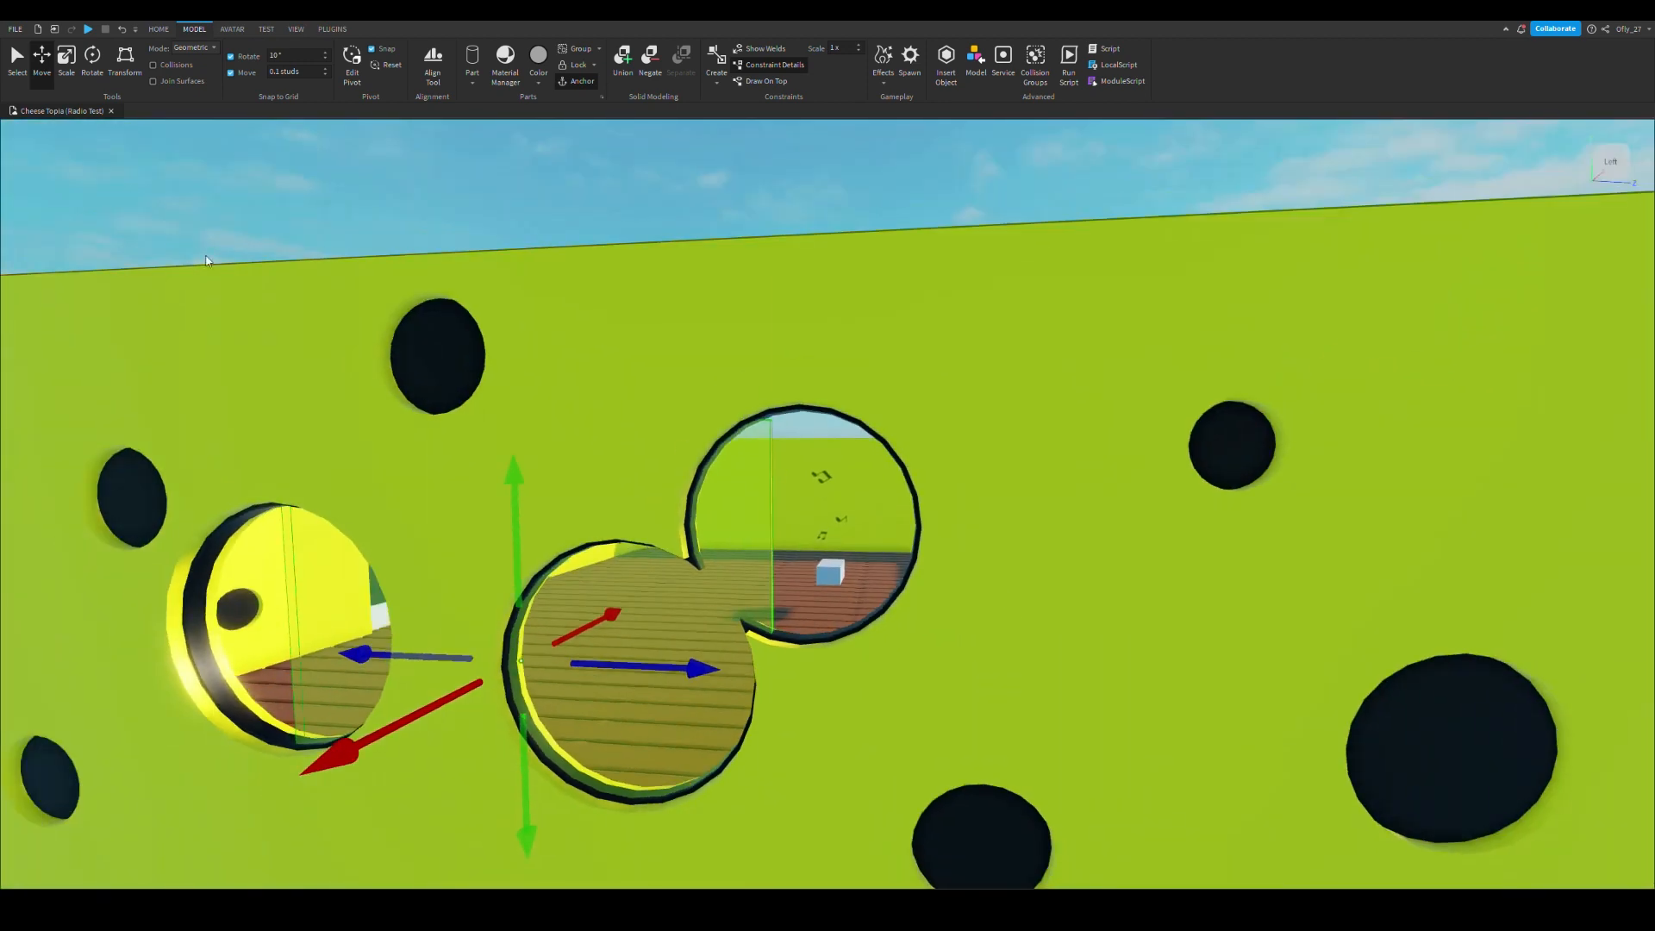
click(69, 62)
key(a)
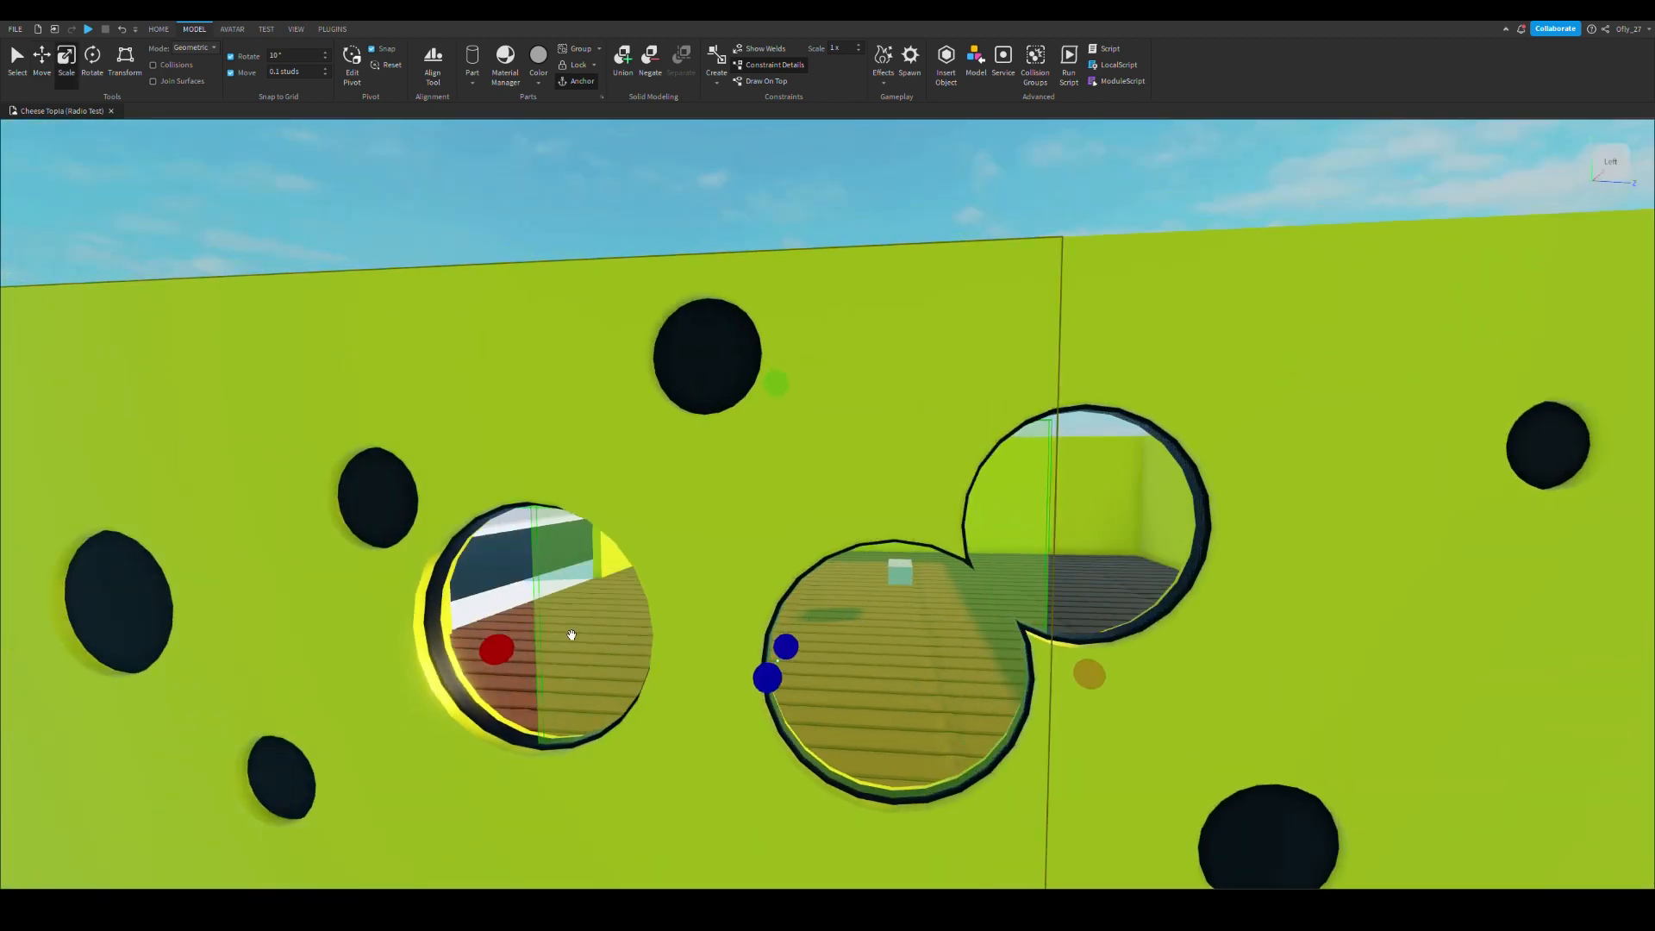
key(d)
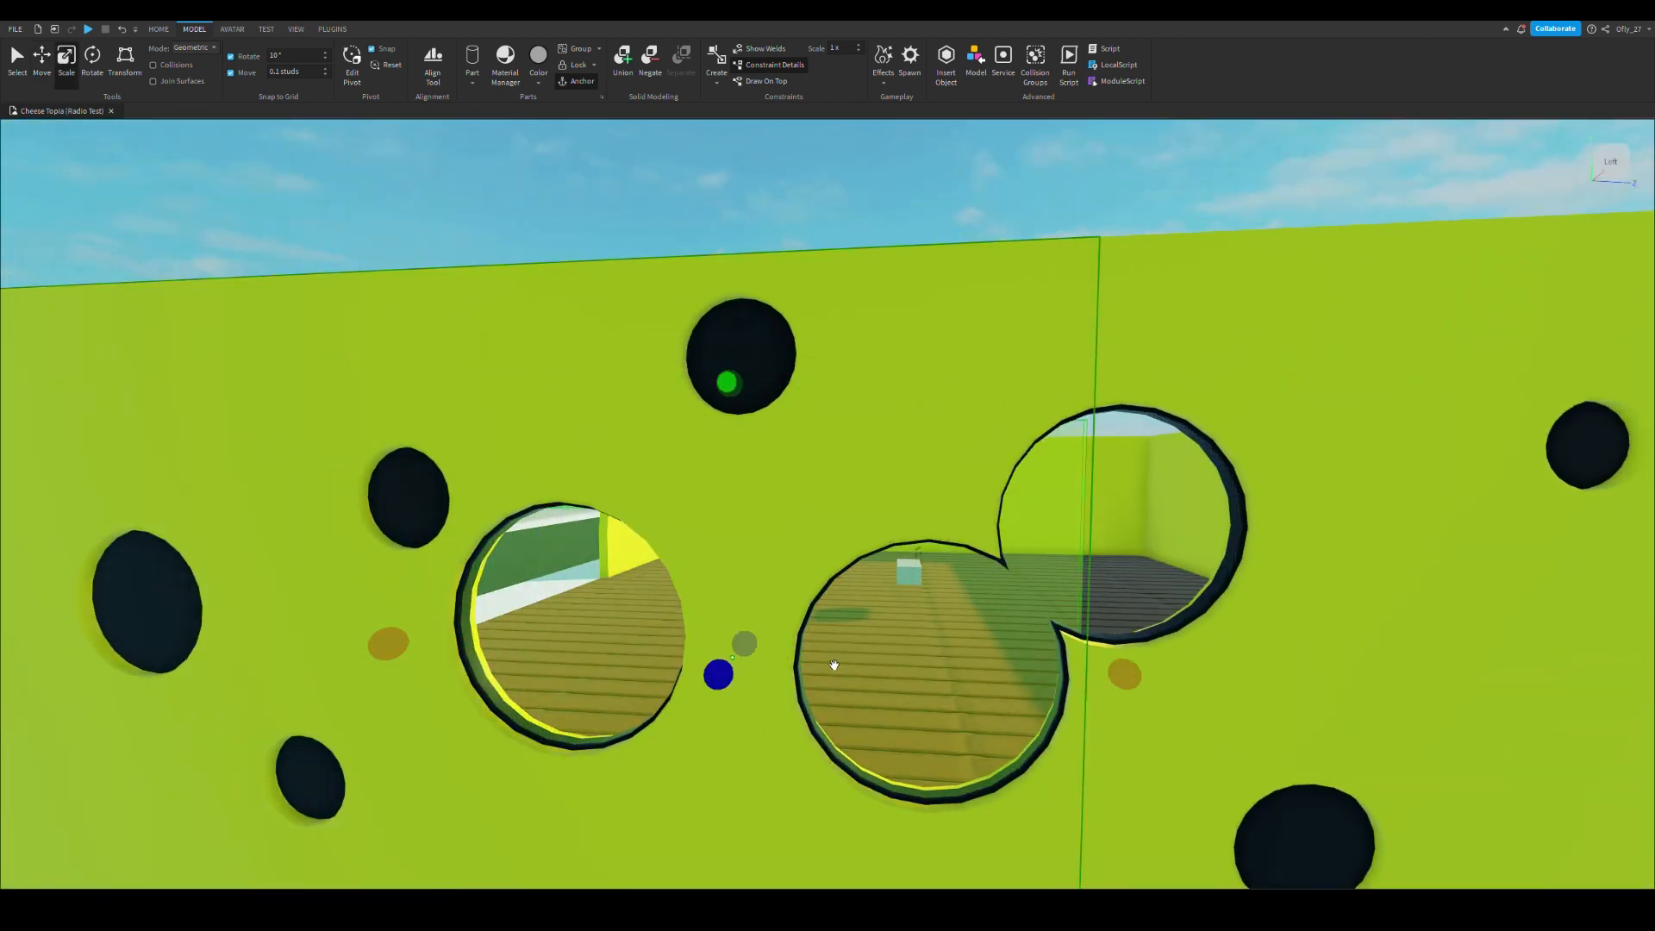
key(w)
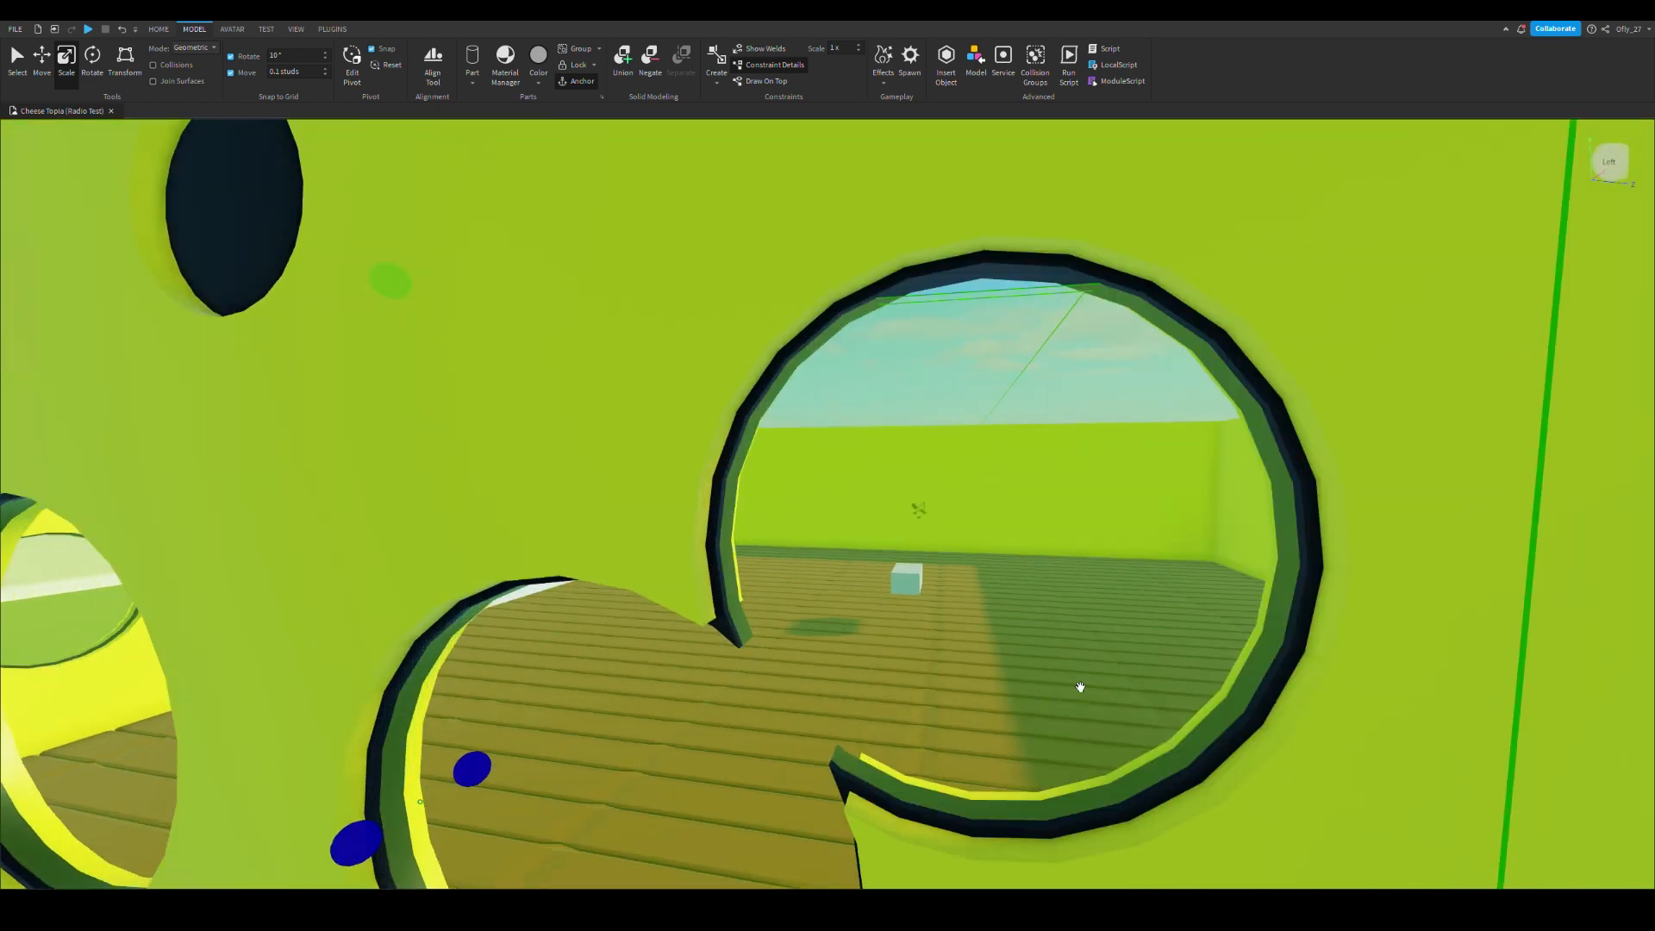
right_drag(1078, 687, 1064, 670)
key(s)
key(d)
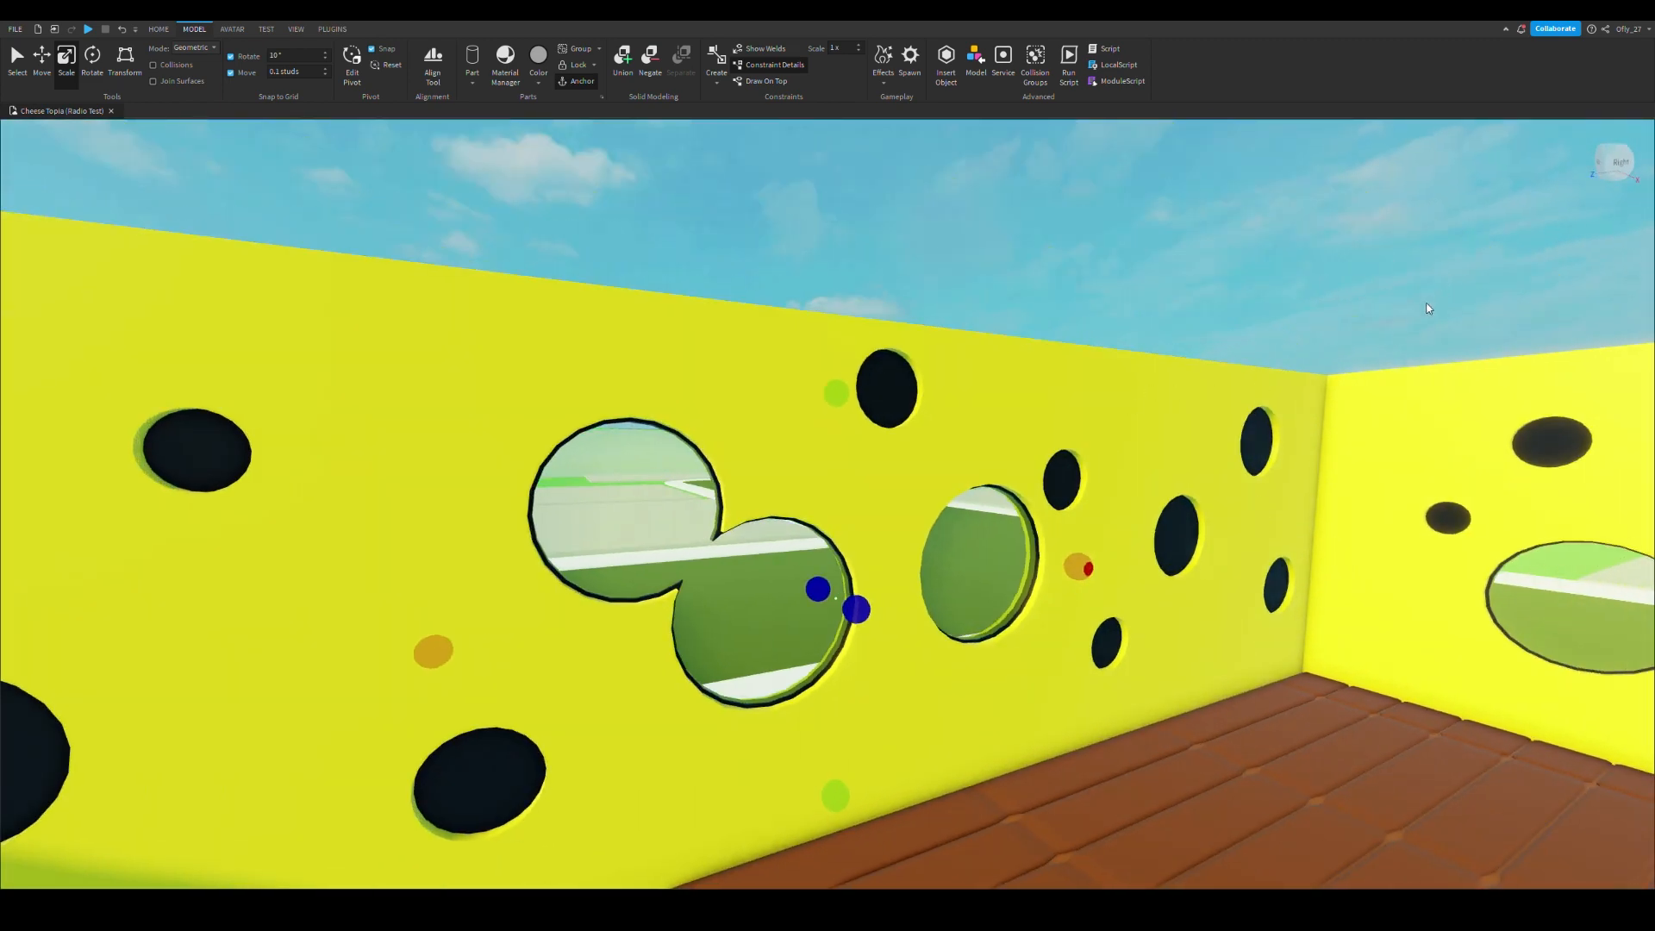
Move the Glass object to another place in the object hierarchy and clear the selection
drag(1433, 307, 1448, 222)
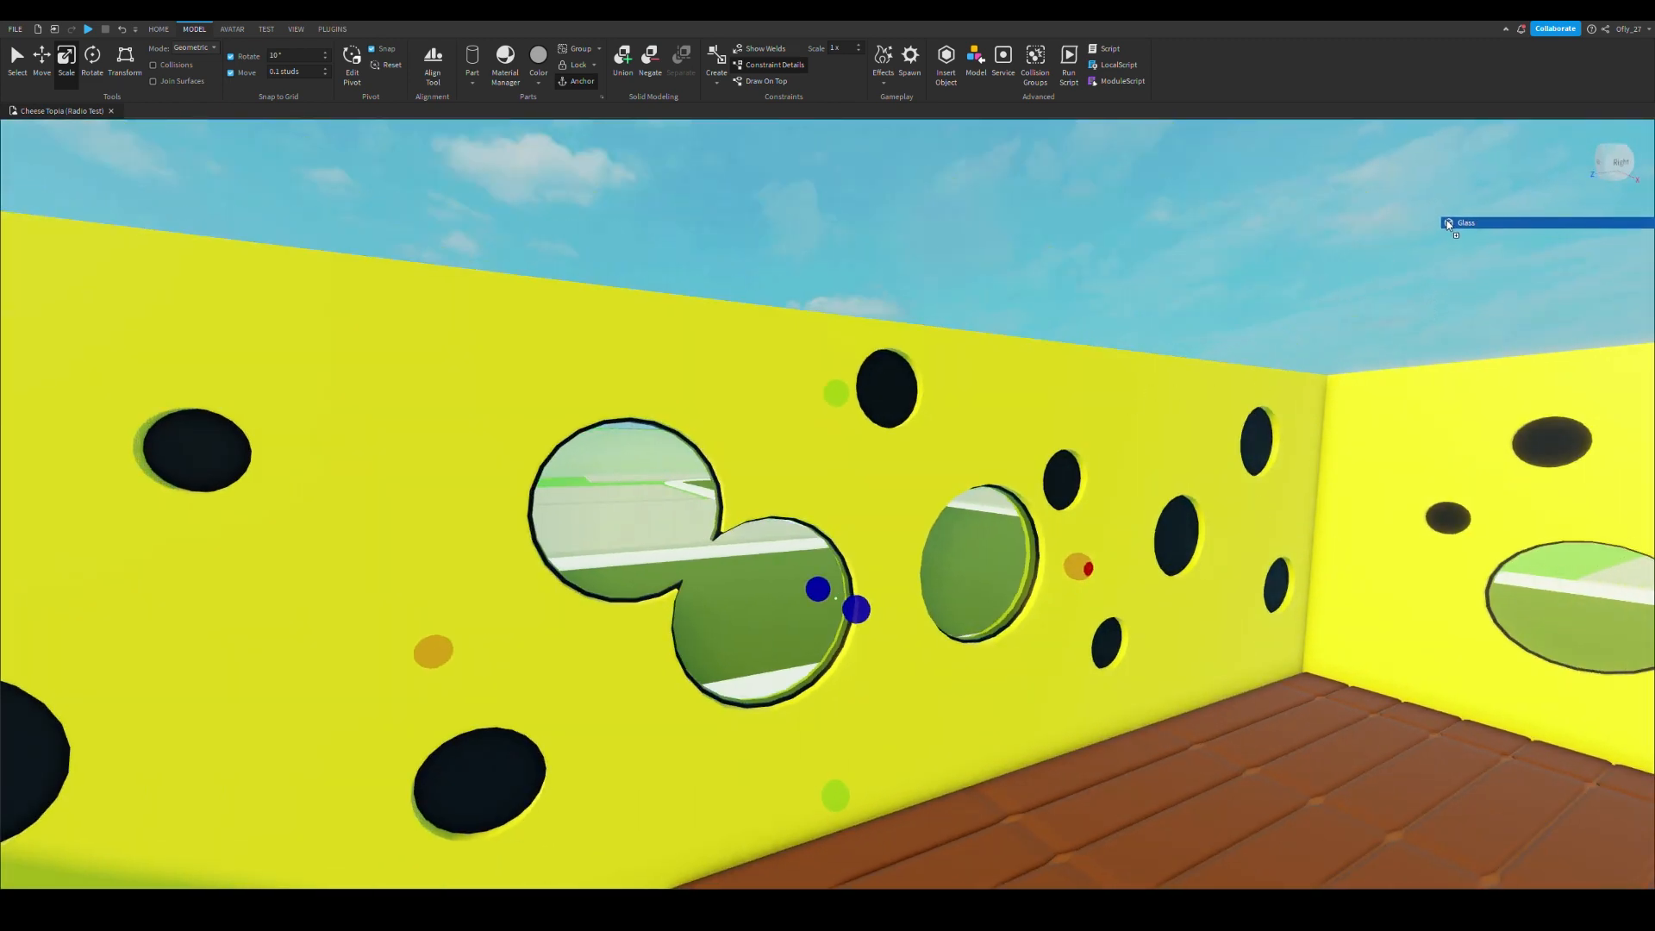
mouse_move(1010, 264)
right_down()
mouse_move(1013, 246)
mouse_move(1031, 265)
mouse_move(1017, 252)
mouse_move(986, 269)
right_up()
click(1012, 246)
Examine the glazed openings of the side wall from outside
key(d)
key(s)
key(w)
key(s)
key(w)
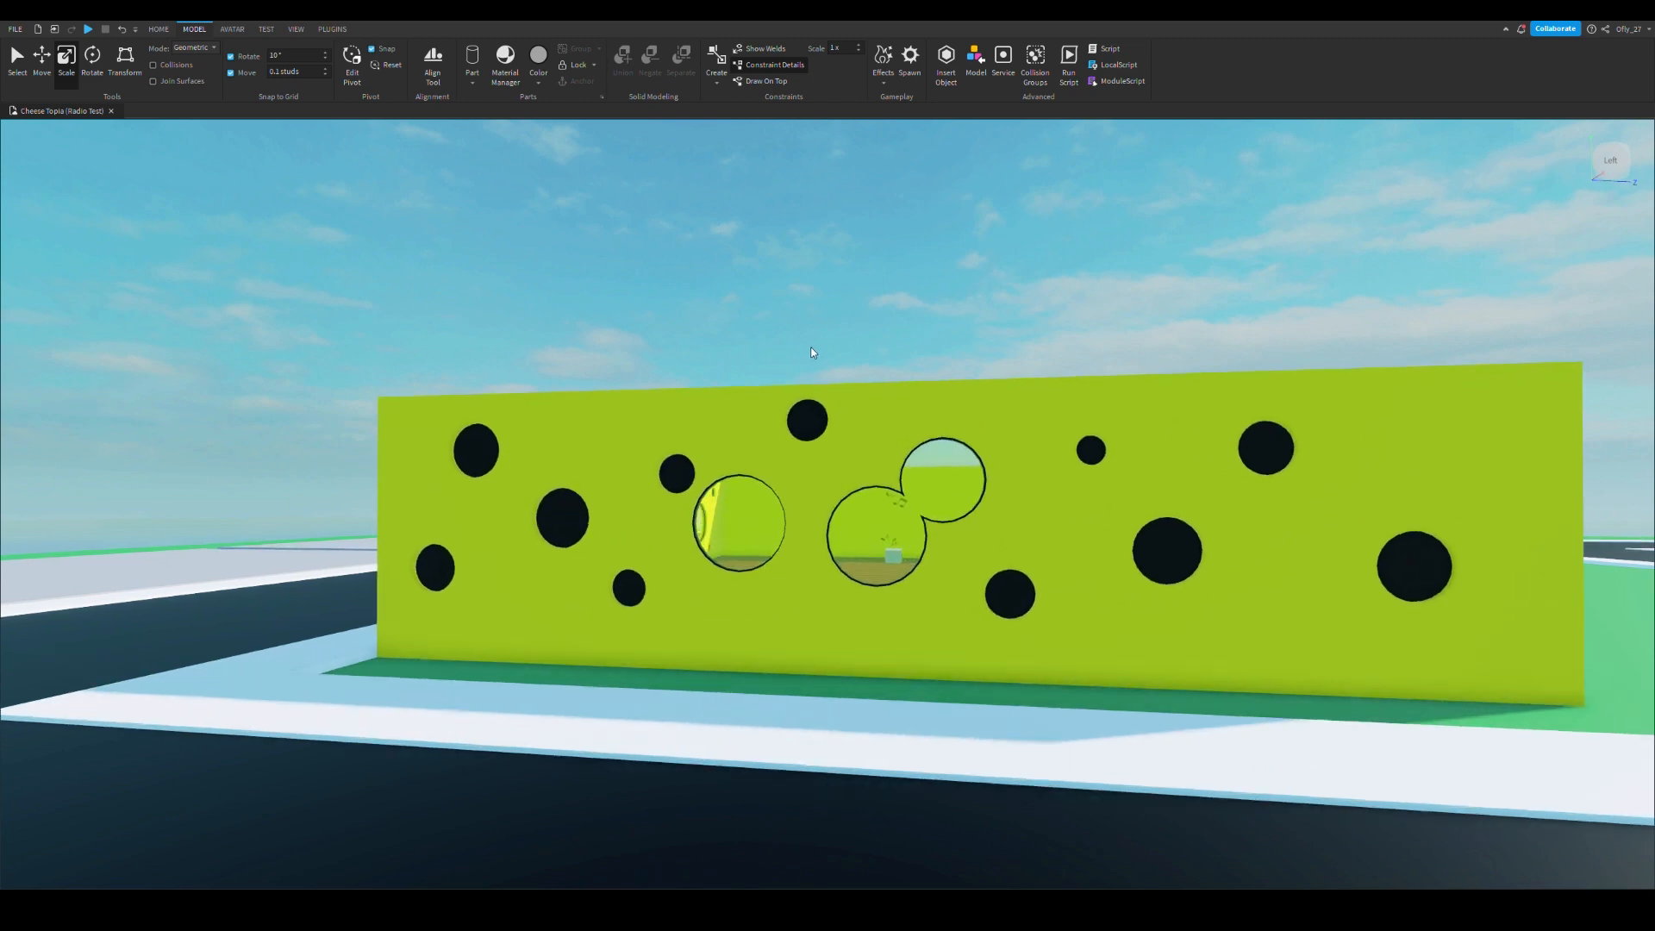
right_drag(813, 359, 831, 367)
key(d)
key(a)
key(w)
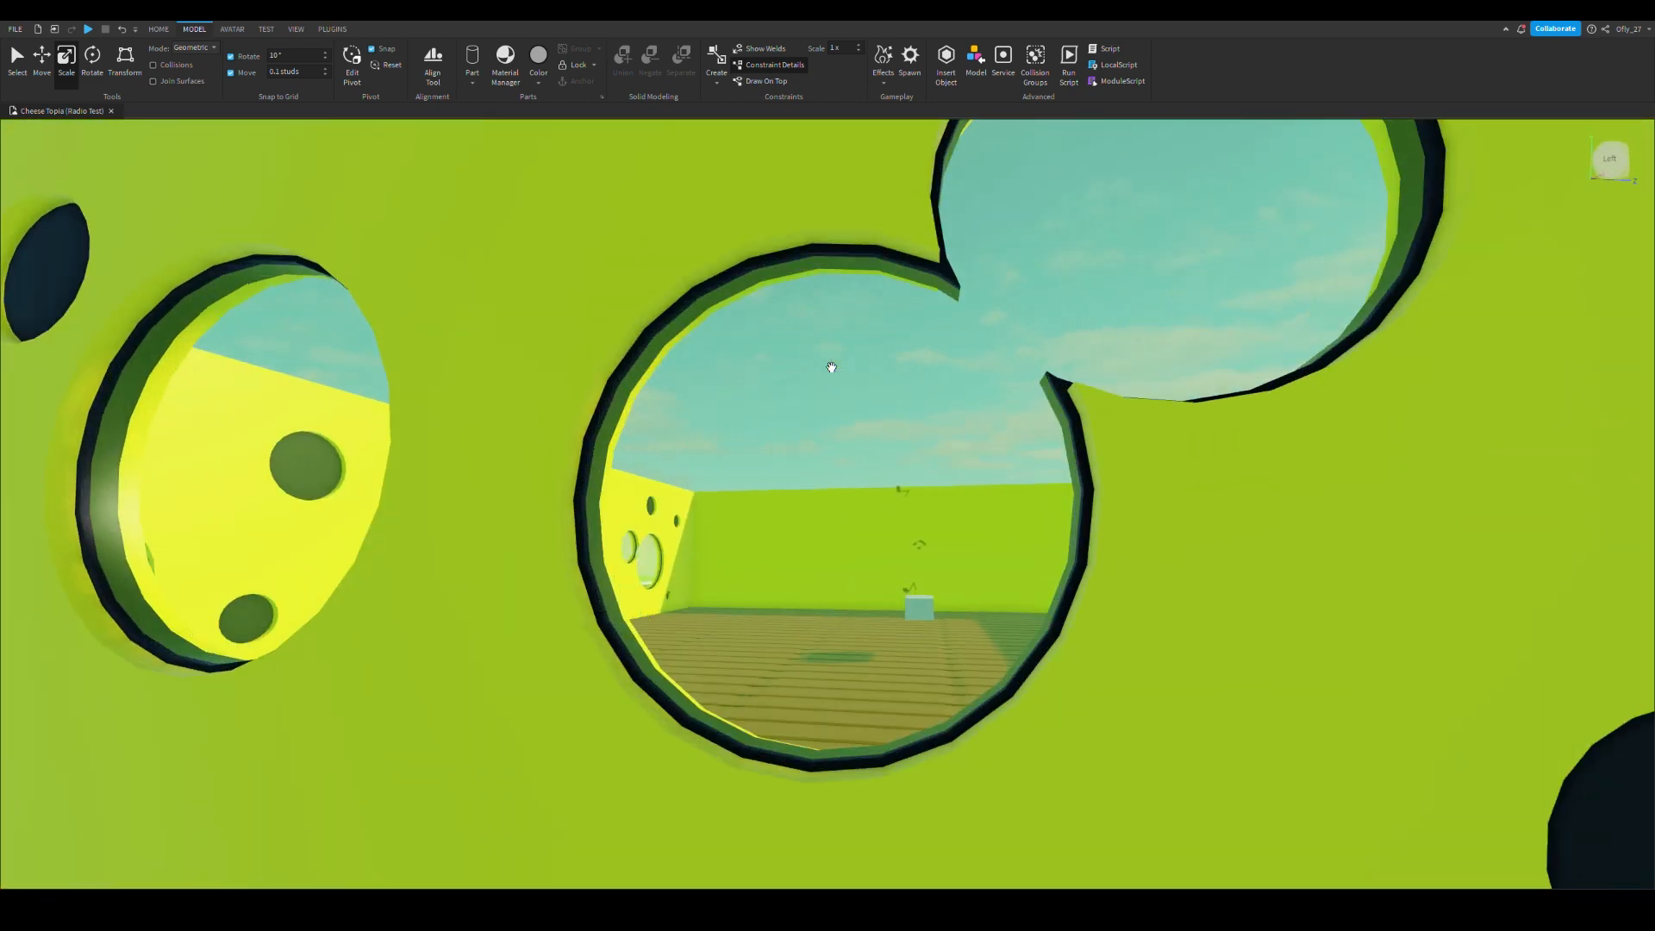
Select the side wall's parts in the object hierarchy
click(1428, 263)
click(1448, 220)
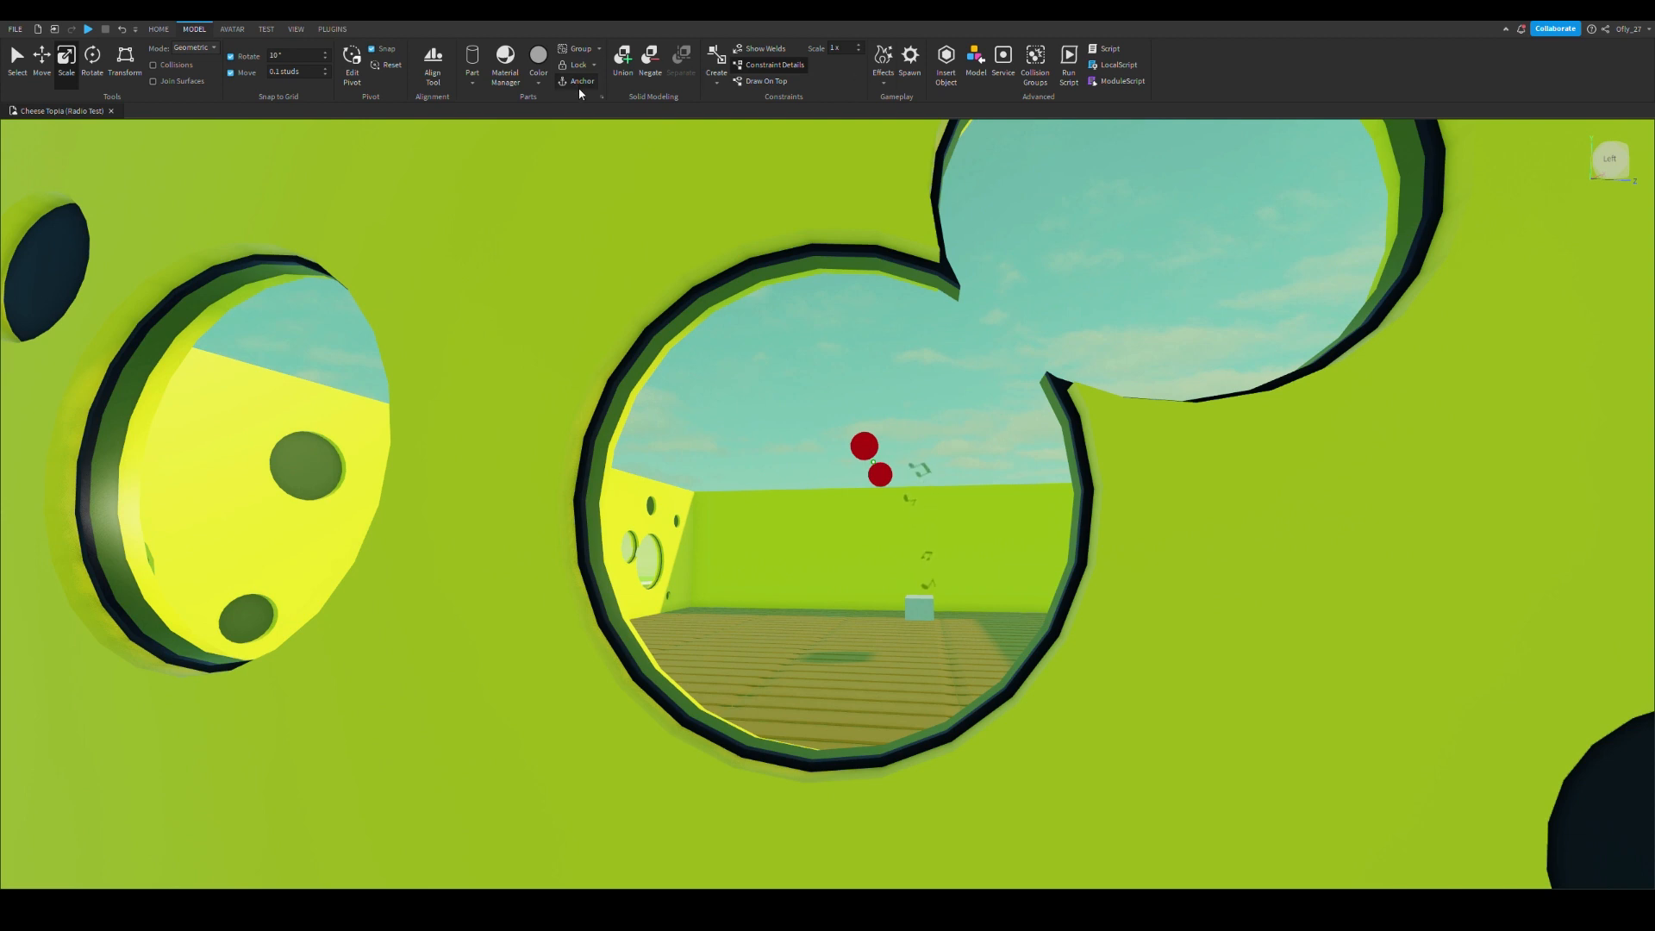
right_drag(1143, 284, 1132, 274)
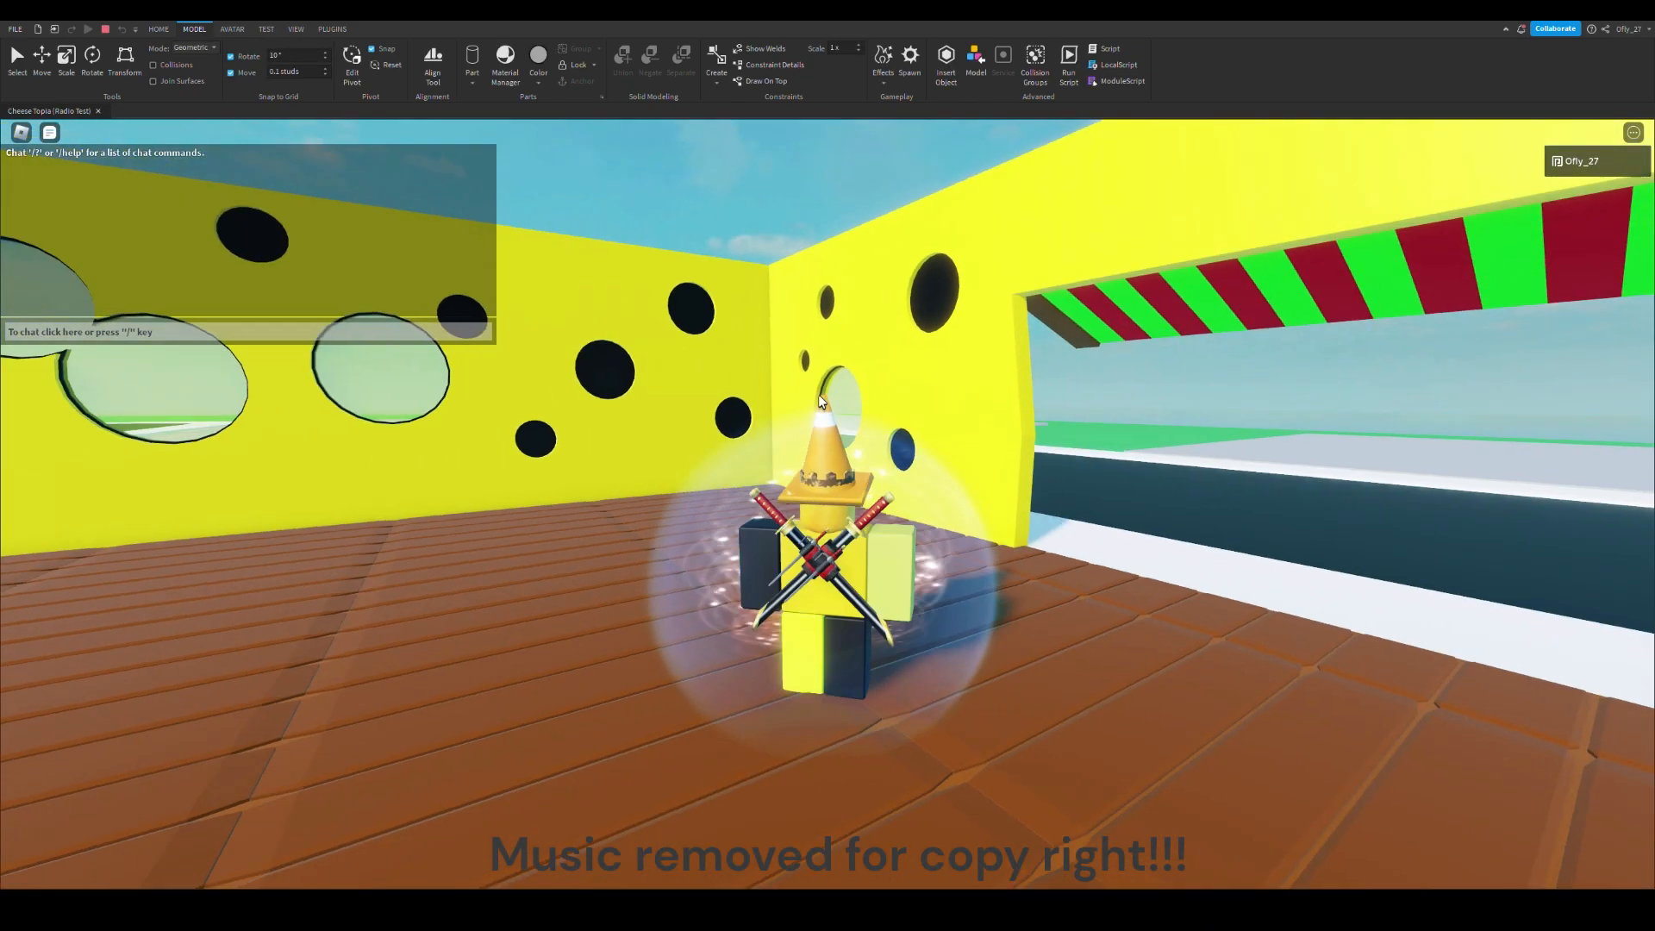
Walk the character around inside the building in a playtest to inspect the perforated walls and windows
key(w)
right_drag(819, 395, 819, 395)
key(a)
right_drag(819, 395, 910, 394)
scroll(819, 395, down, 6)
scroll(819, 395, up, 6)
key(d)
key(w)
key(d)
key(d)
key(d)
key(s)
key(w)
key(a)
key(s)
key(a)
key(w)
key(a)
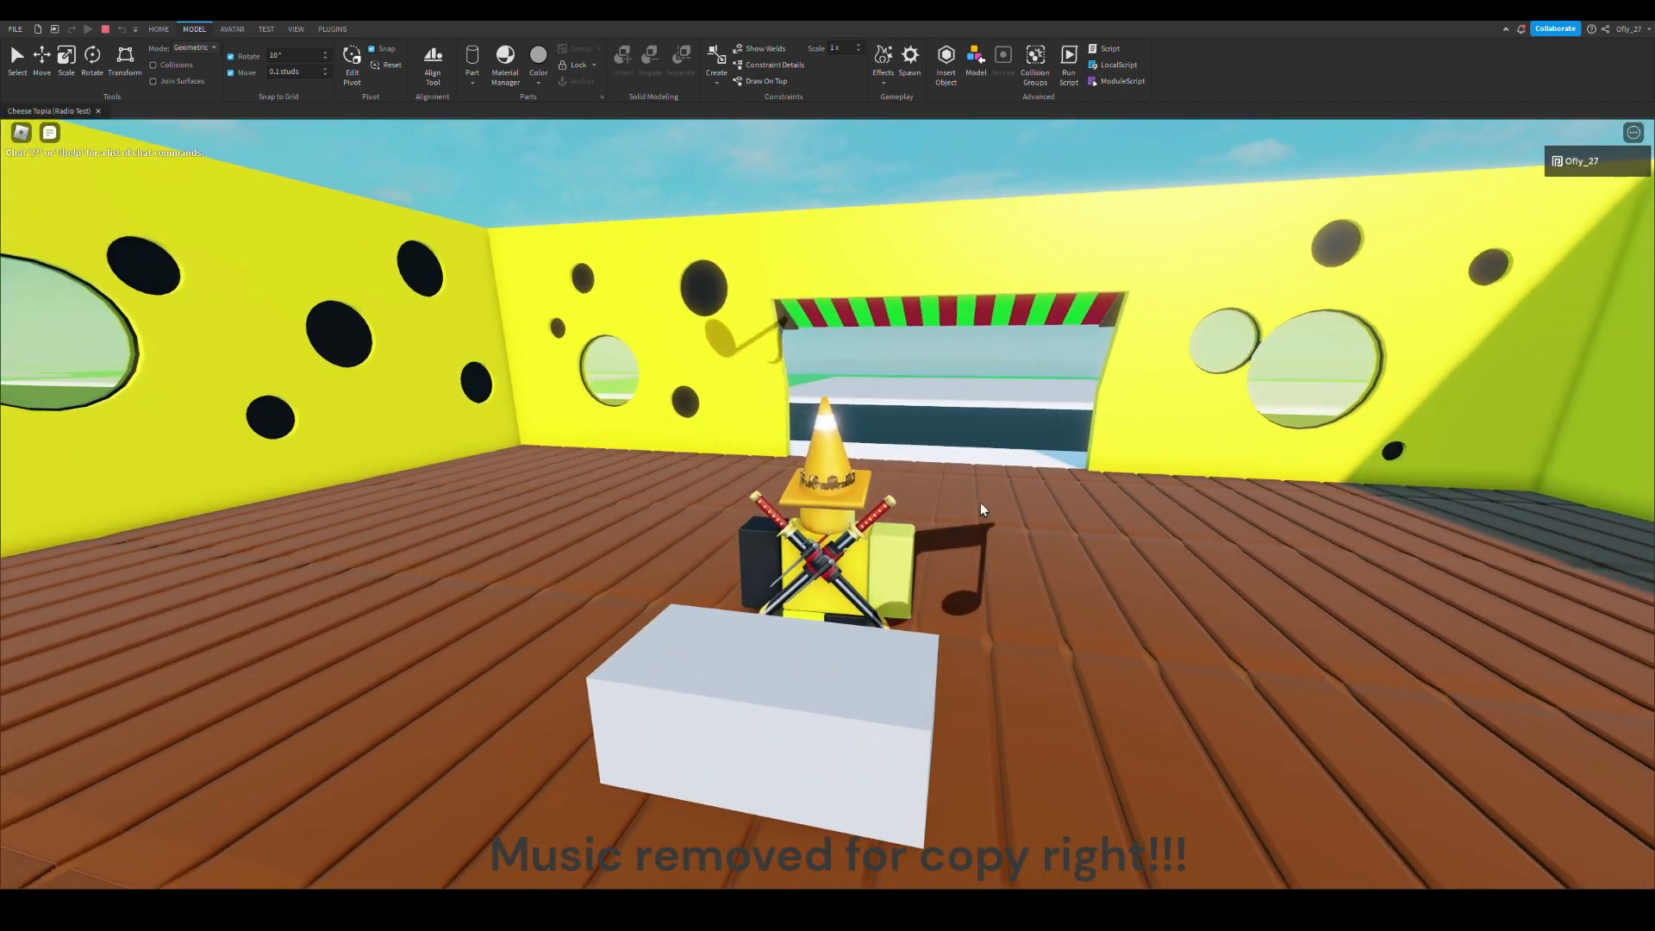